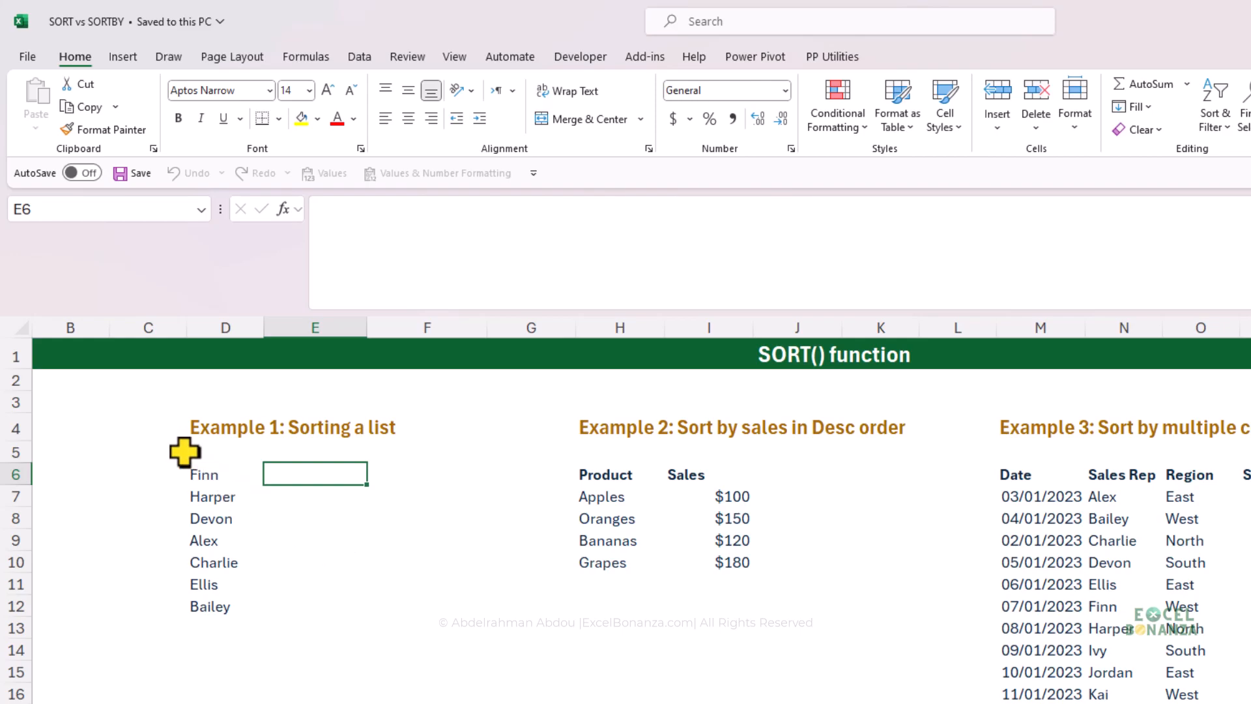
# - Enter a formula in E6 that sorts the name list in D6:D12 with the SORT function in its default order
pyautogui.click(203, 471)
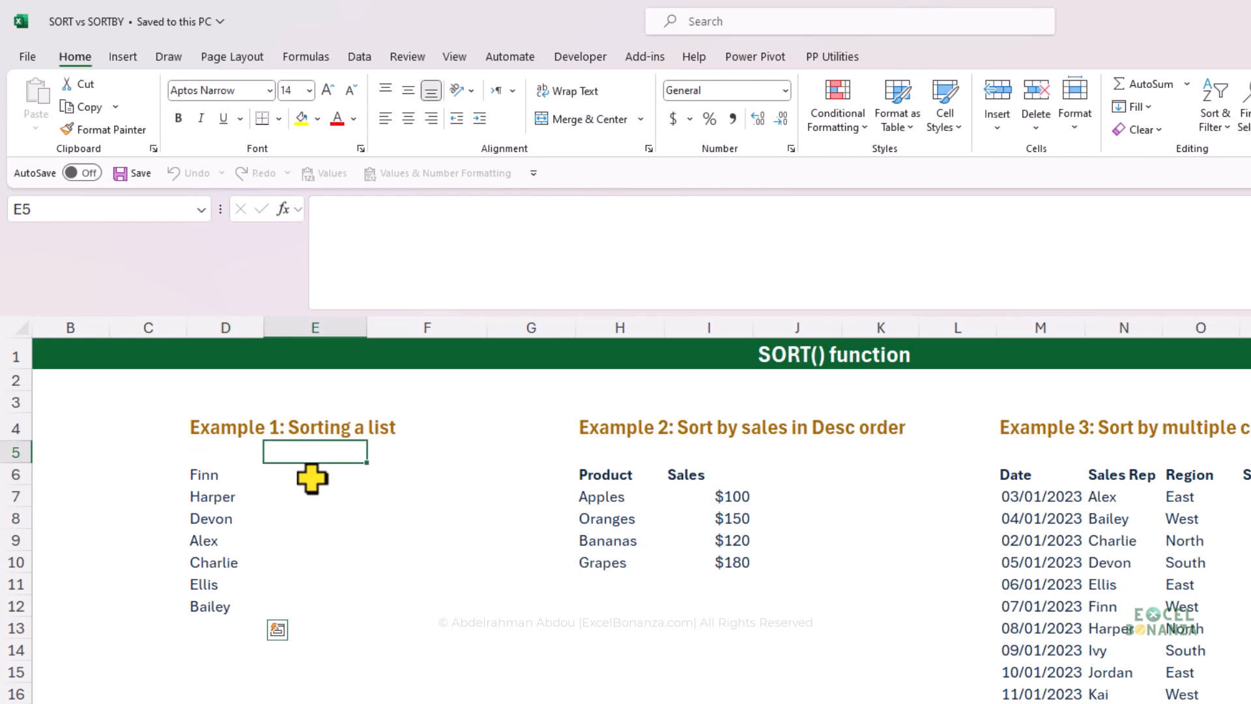
pyautogui.click(312, 479)
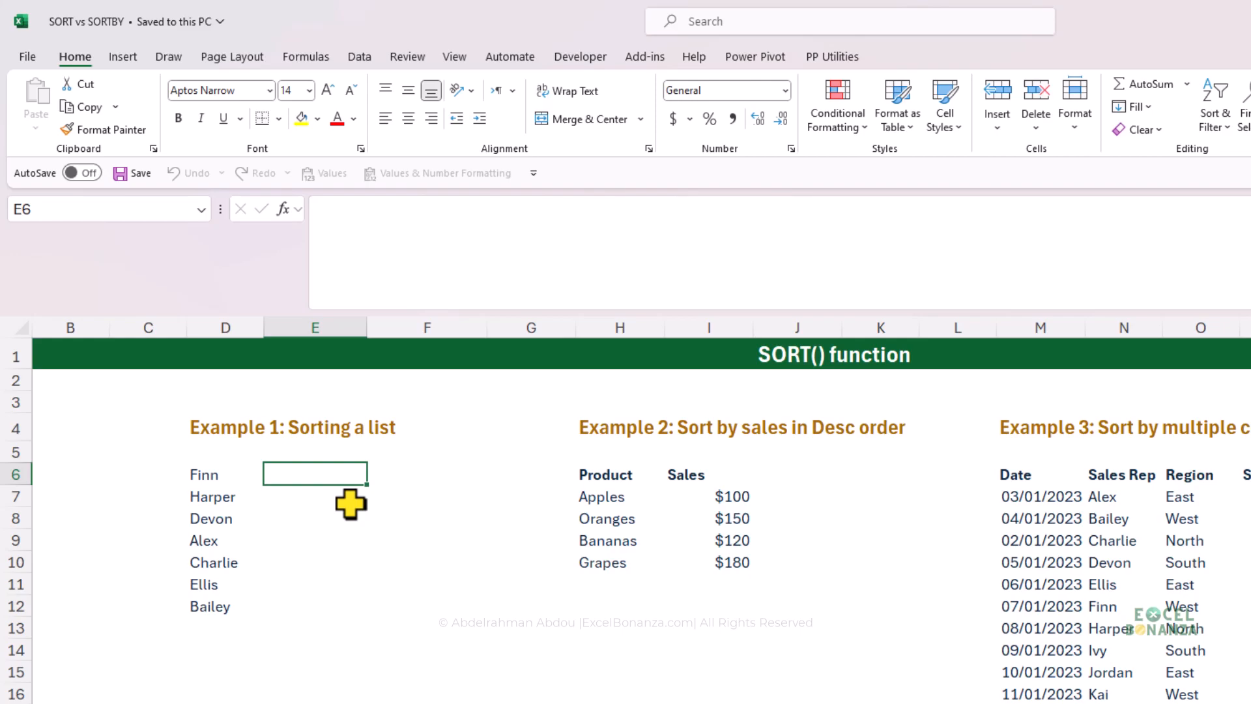
pyautogui.write('=sort')
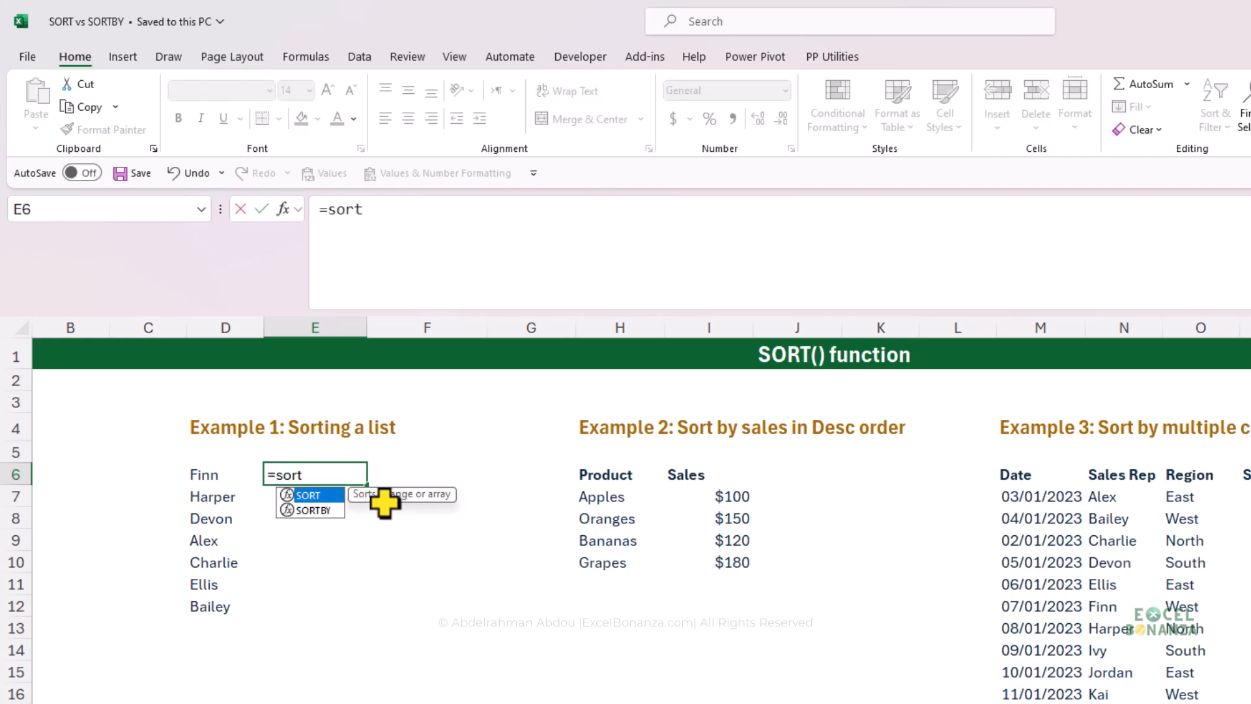
pyautogui.press('Tab')
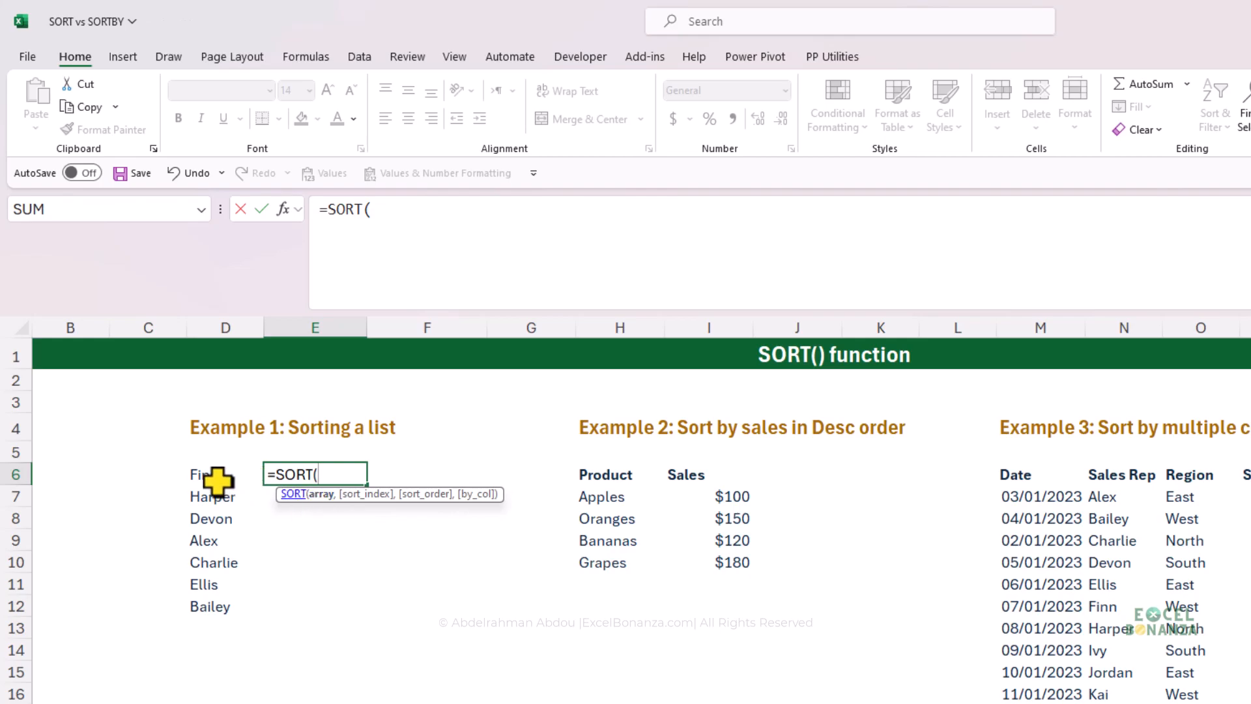
pyautogui.moveTo(210, 477); pyautogui.dragTo(210, 610)
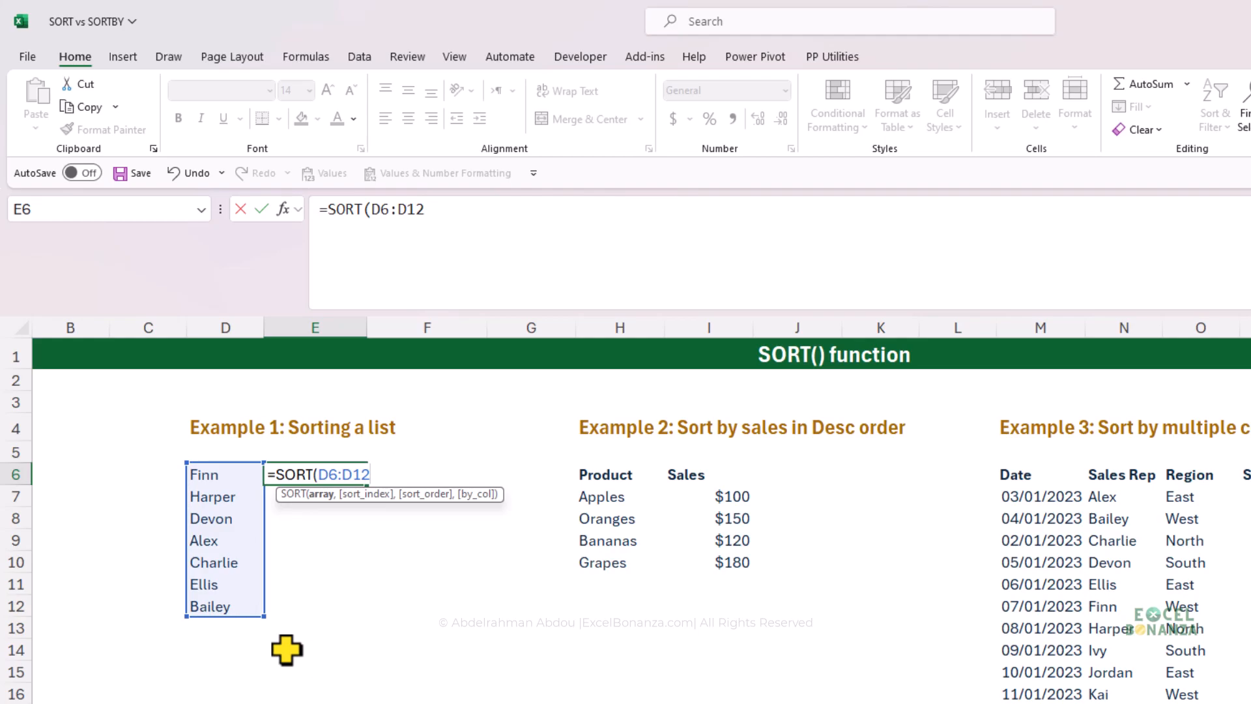
pyautogui.write(')')
pyautogui.press('Return')
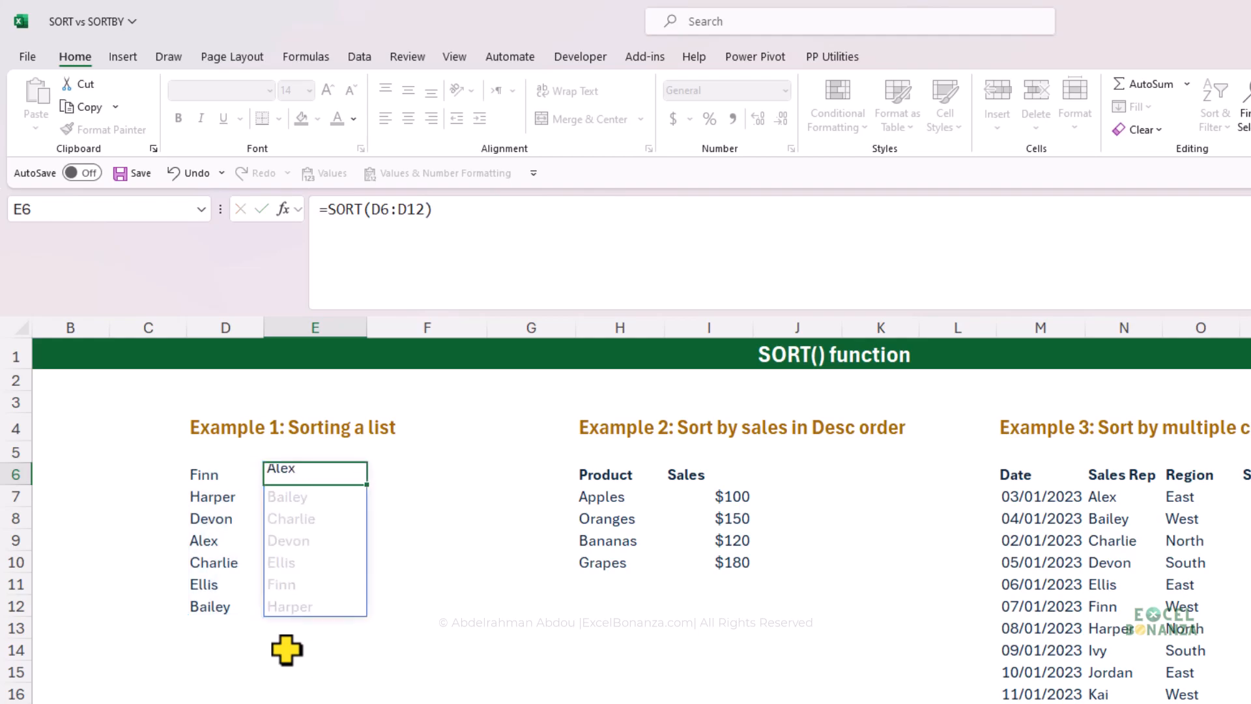
# - Change the SORT formula in E6 to descending order by skipping the sort index and setting the sort order to -1
pyautogui.click(296, 473)
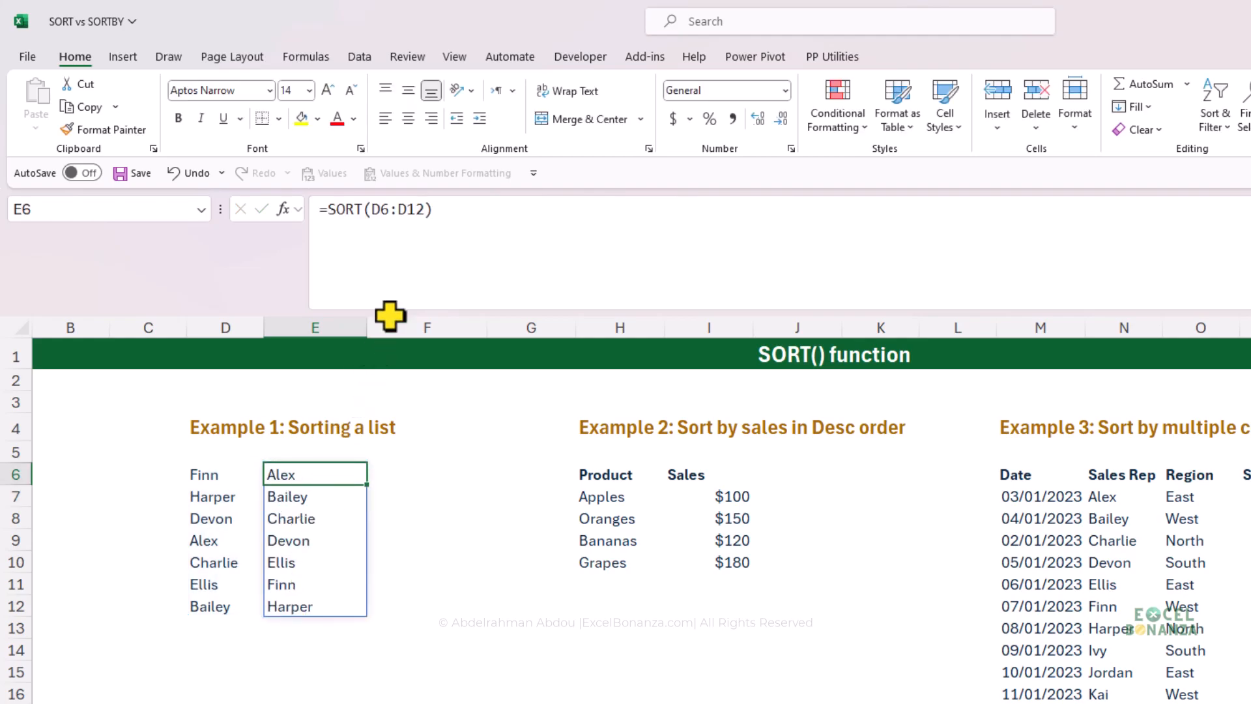
pyautogui.click(425, 209)
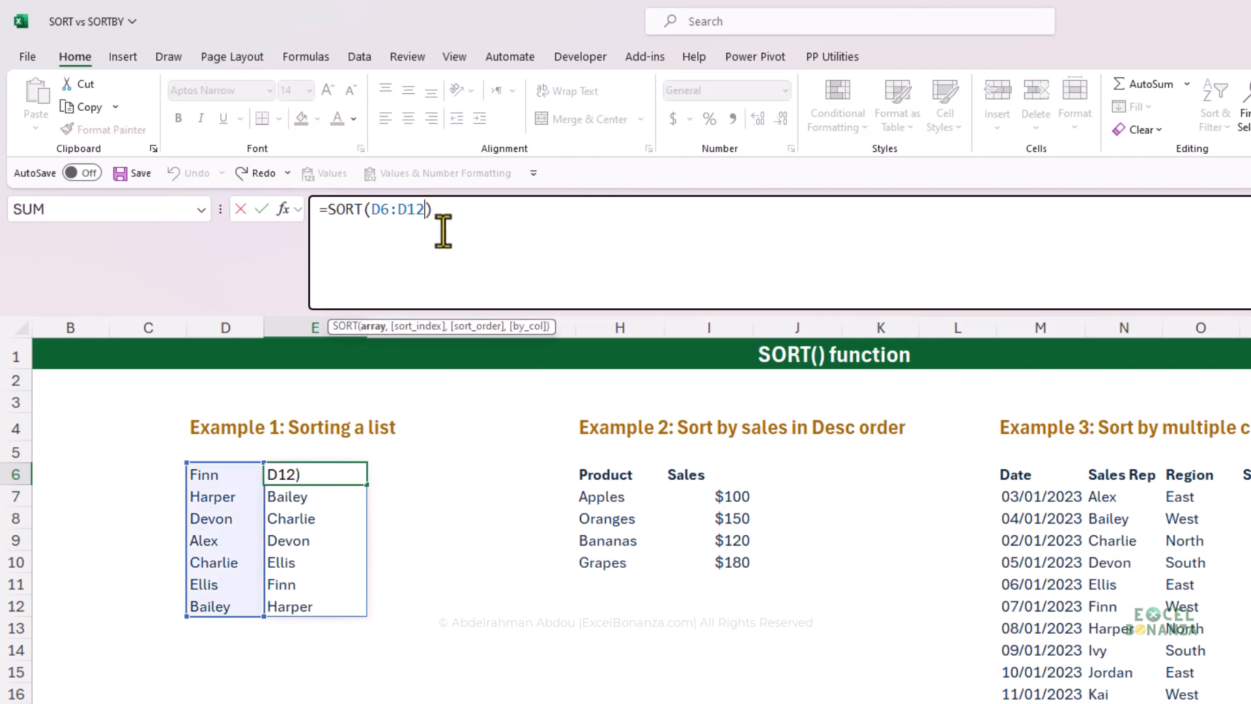
pyautogui.write(',')
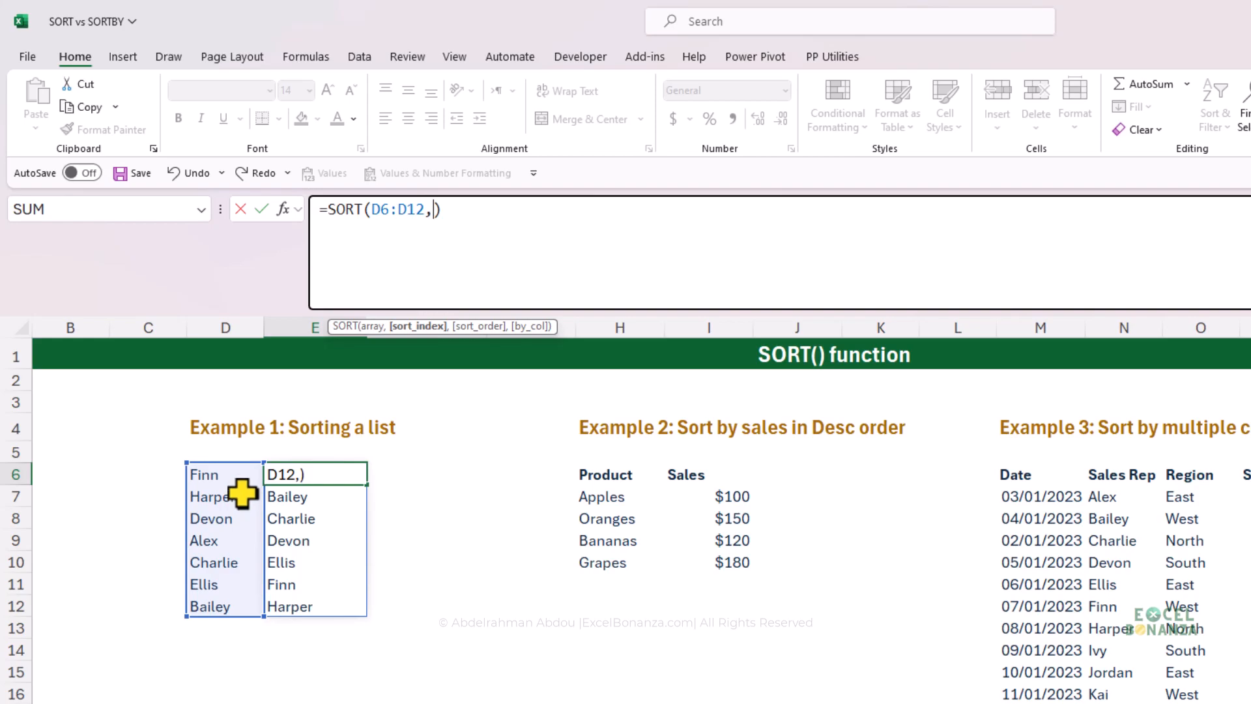
pyautogui.write(',')
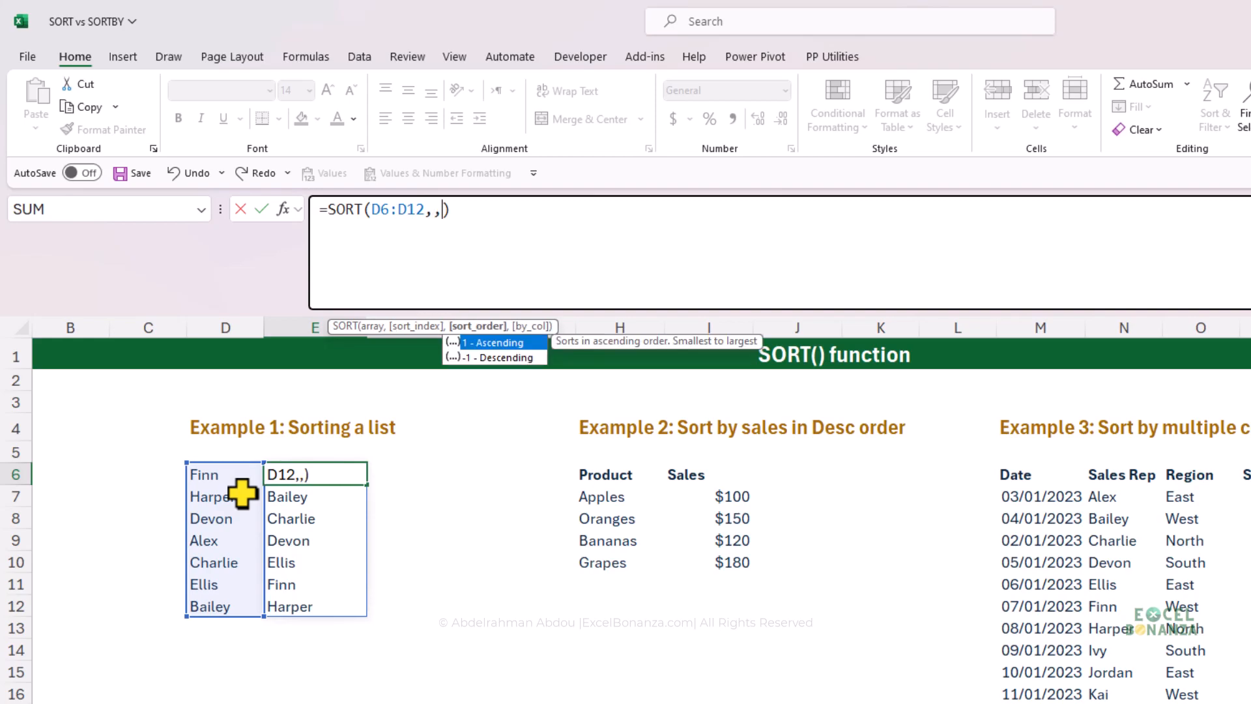
pyautogui.press('Down')
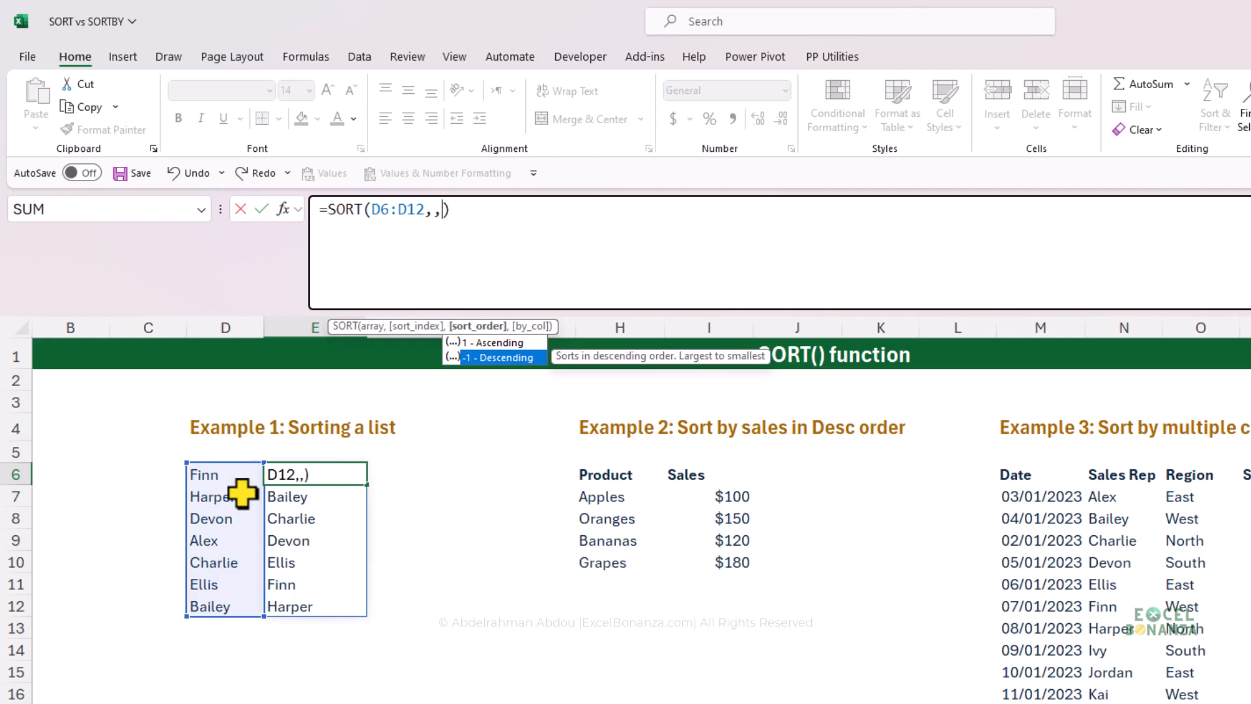
pyautogui.press('Tab')
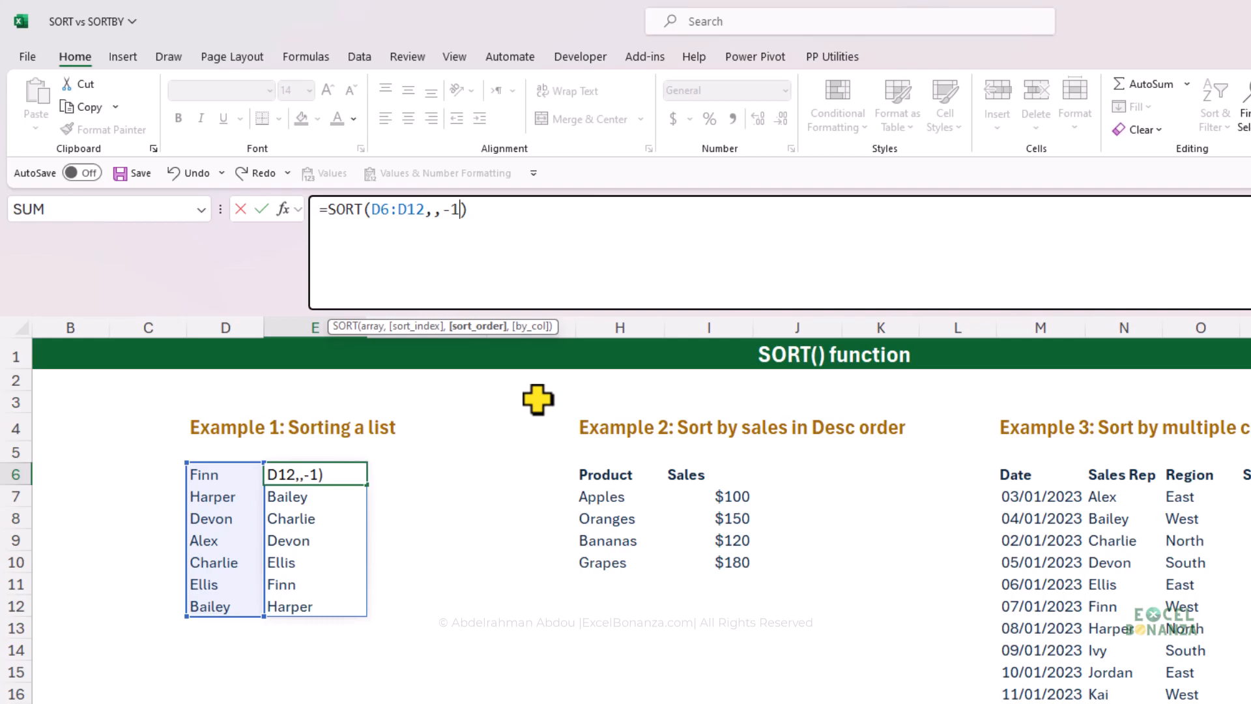
pyautogui.press('Return')
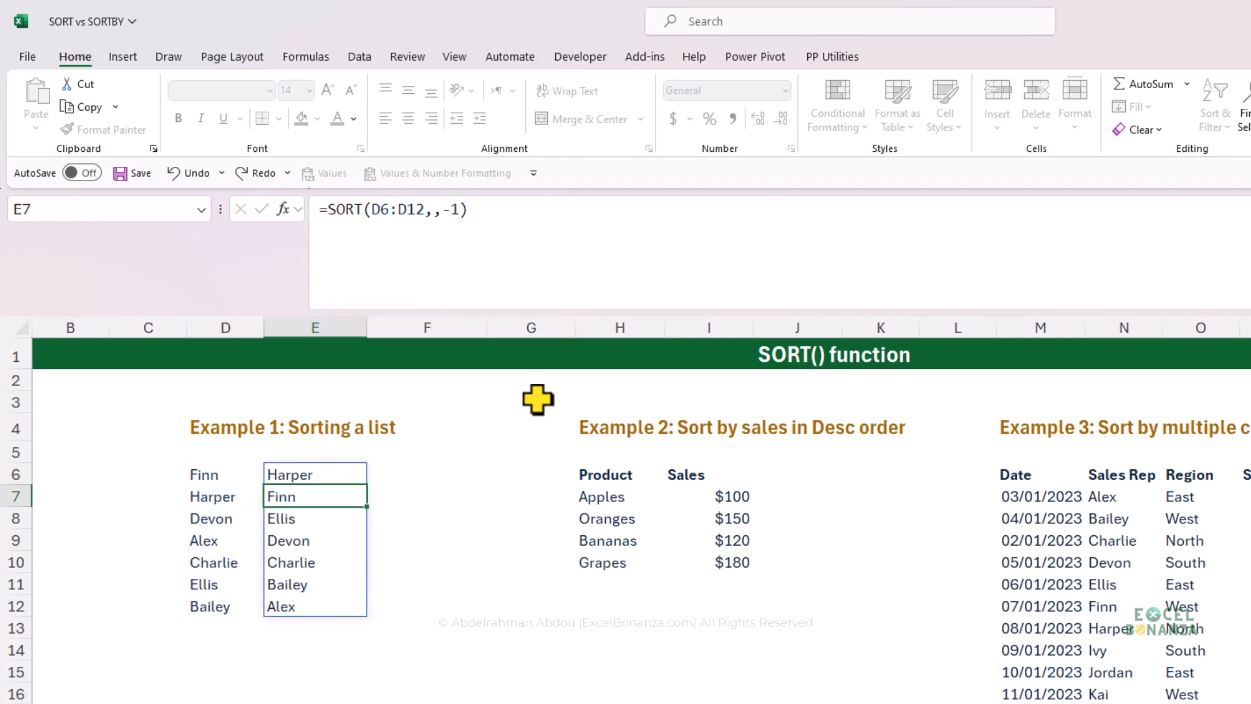
pyautogui.click(294, 475)
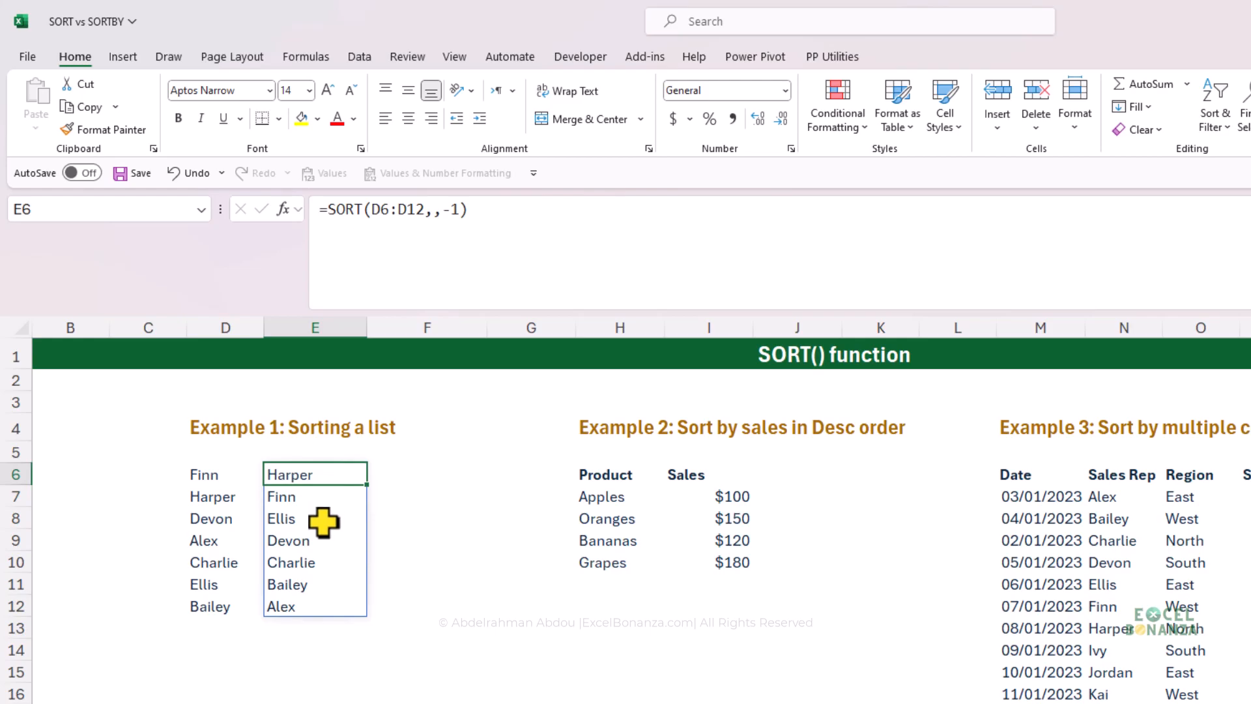
# - Start a SORT formula in K6 with the product and sales table H6:I10 as its array
pyautogui.click(883, 479)
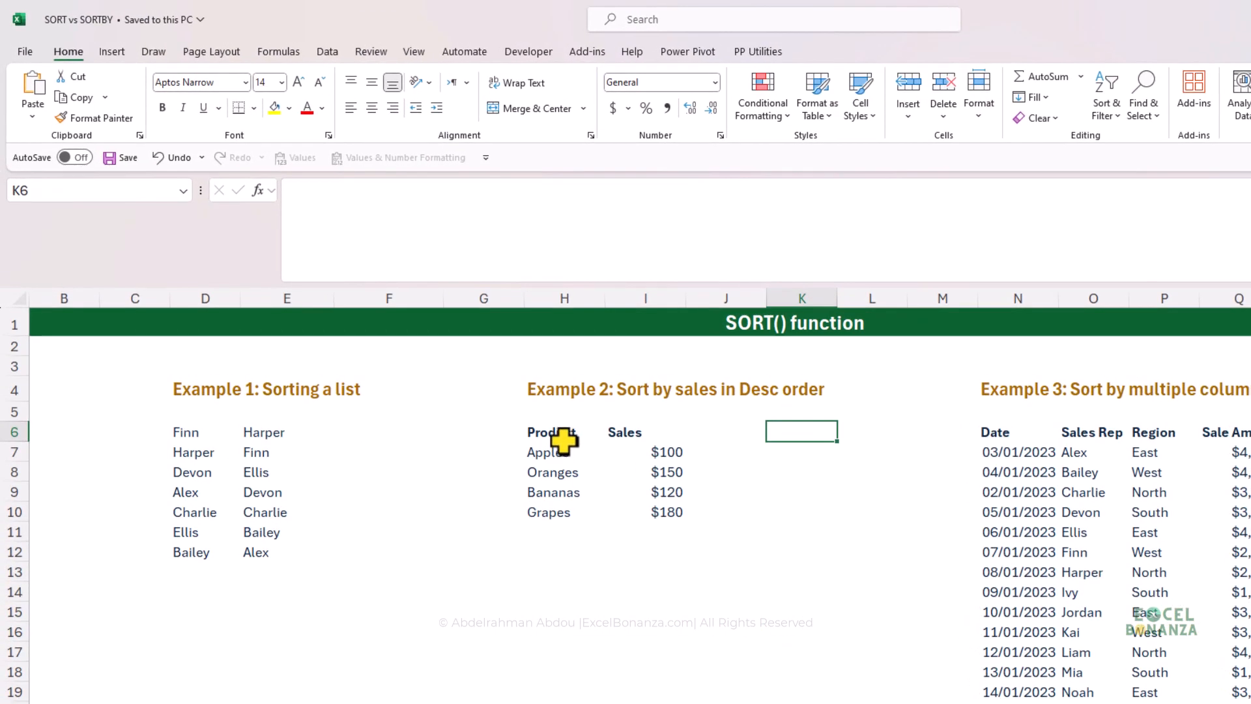
pyautogui.moveTo(553, 433); pyautogui.dragTo(671, 513)
pyautogui.click(677, 473)
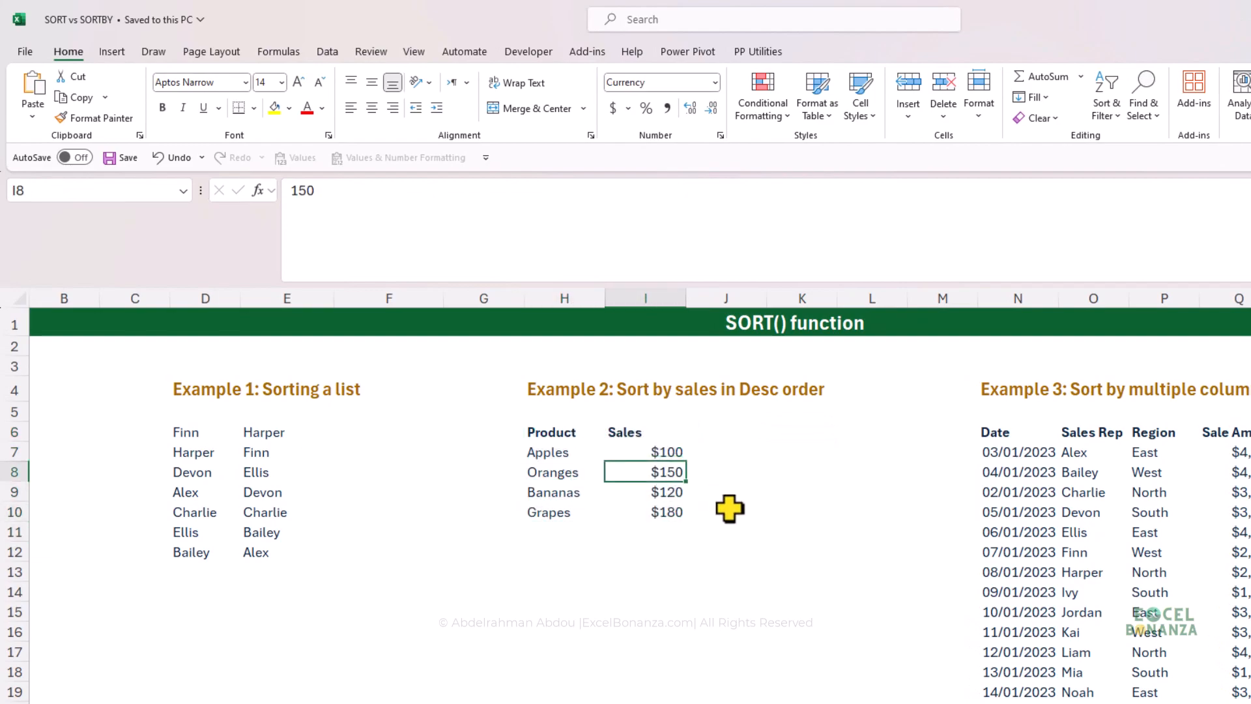
pyautogui.click(770, 433)
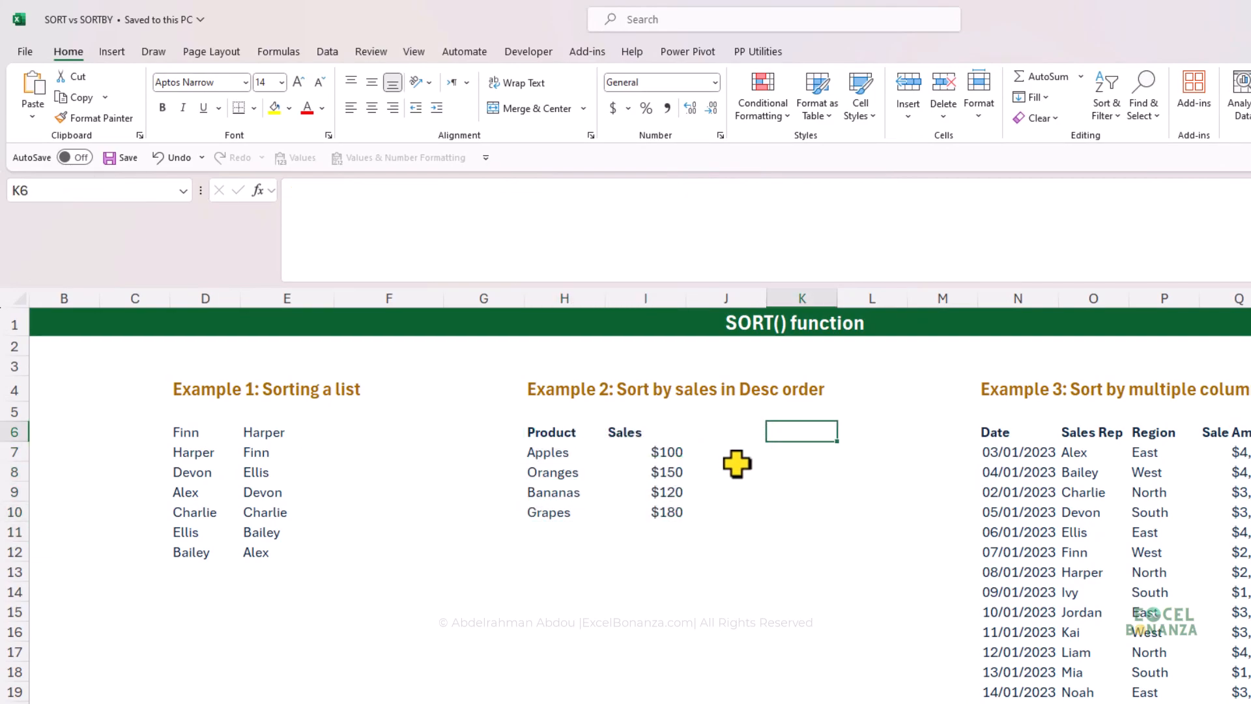
pyautogui.write('=SORT(')
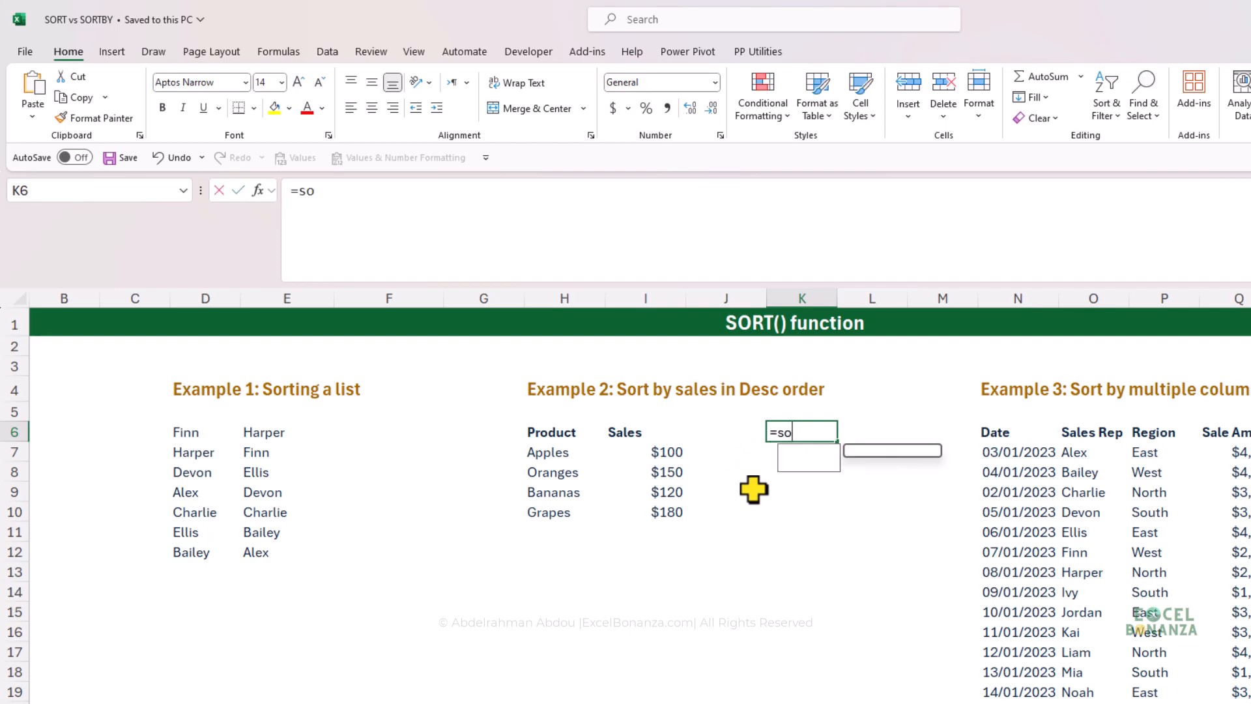
pyautogui.moveTo(544, 434); pyautogui.dragTo(664, 518)
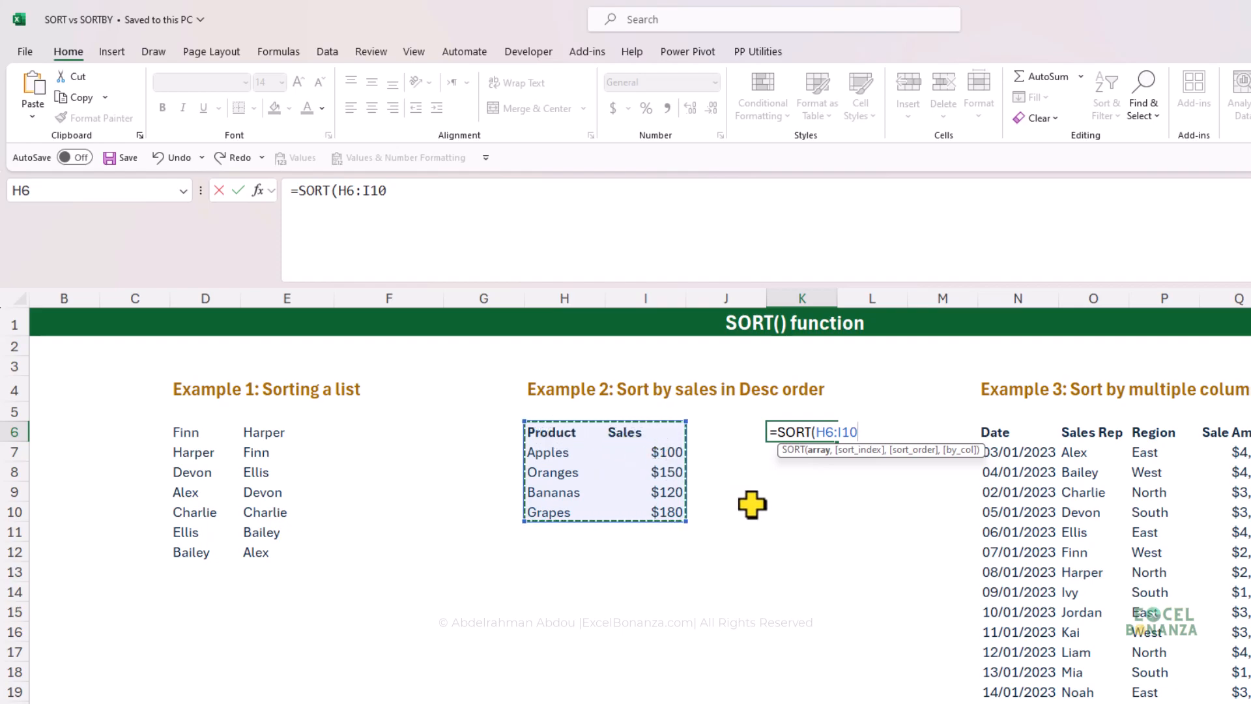
# - Complete the SORT formula in K6 with sort index 2 and sort order -1 for descending
pyautogui.write(',2')
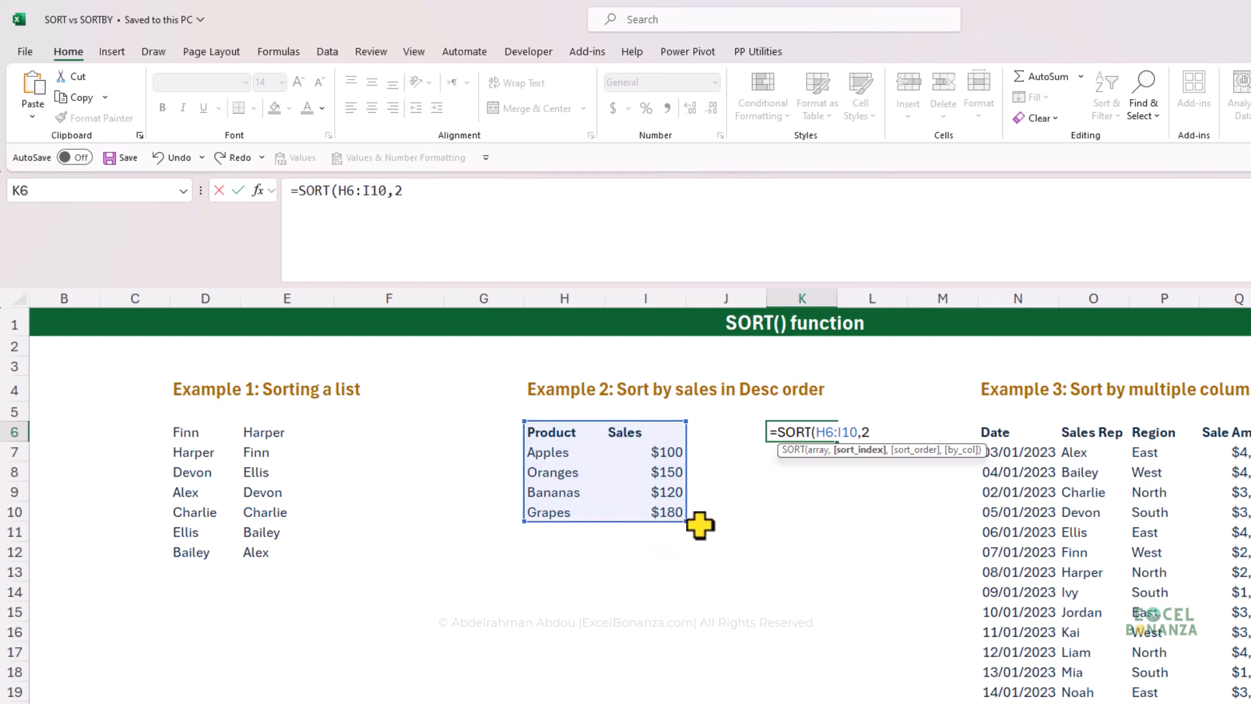
pyautogui.write(',')
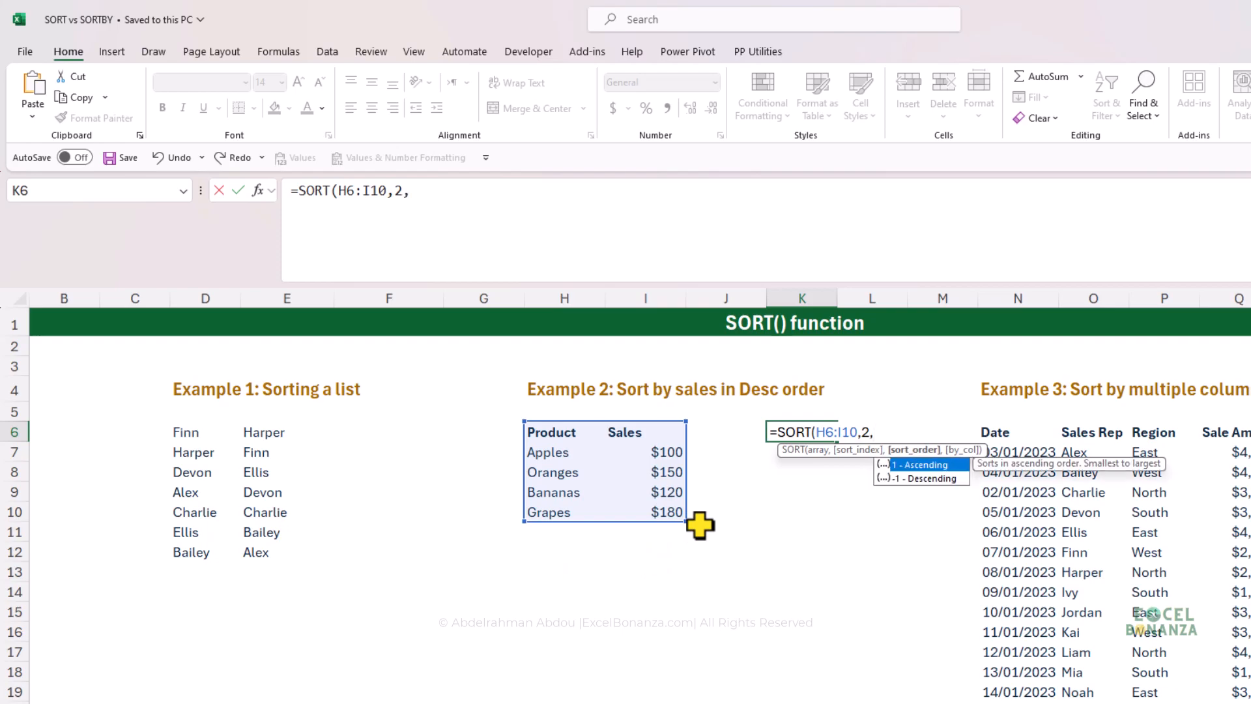
pyautogui.press('Down')
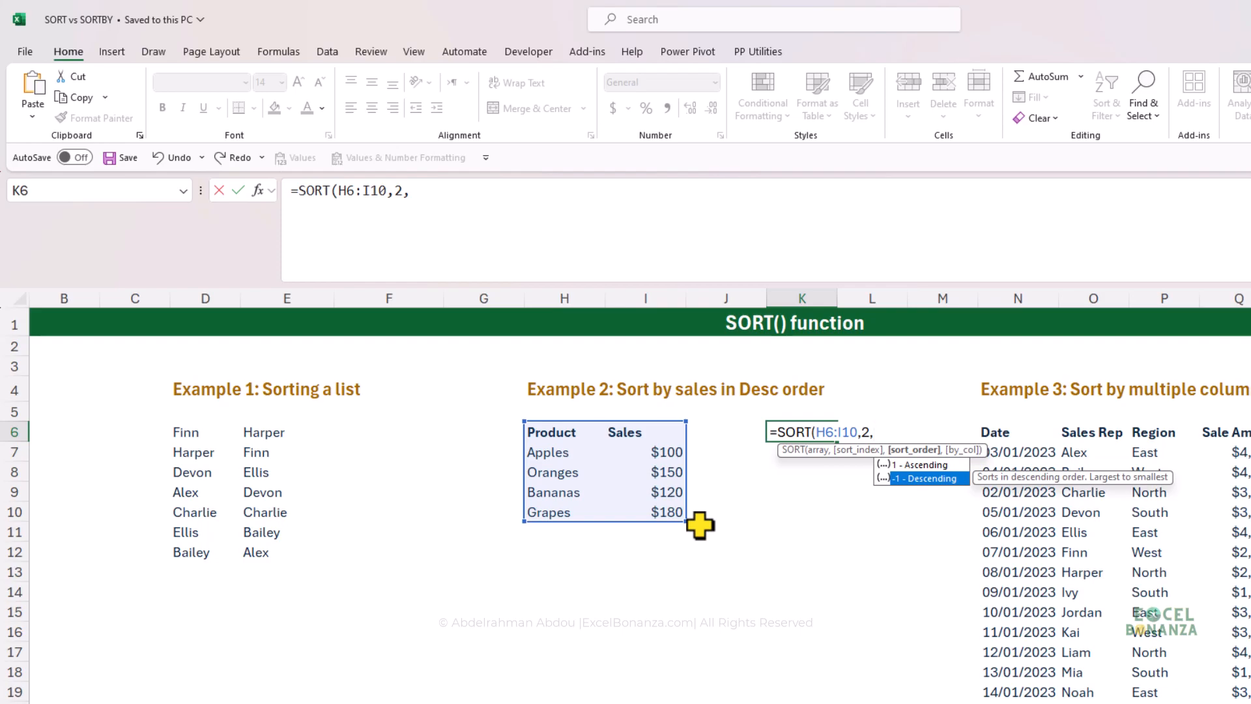
pyautogui.press('Tab')
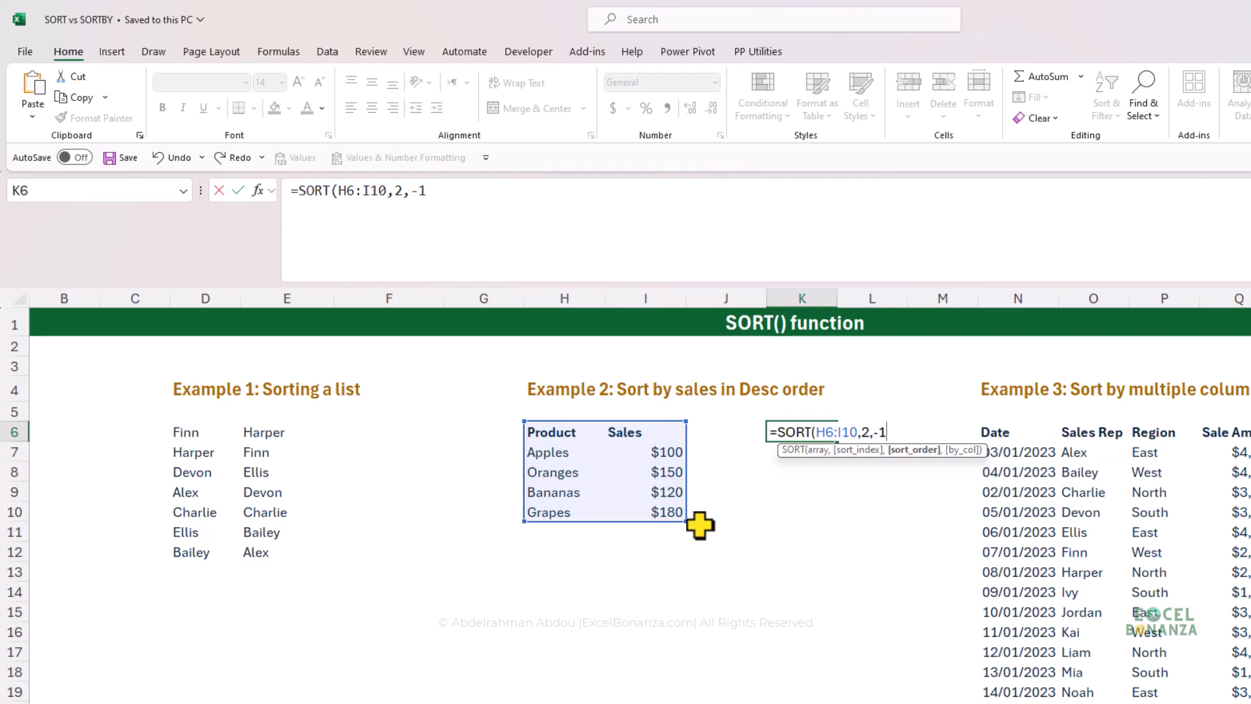
pyautogui.write(')')
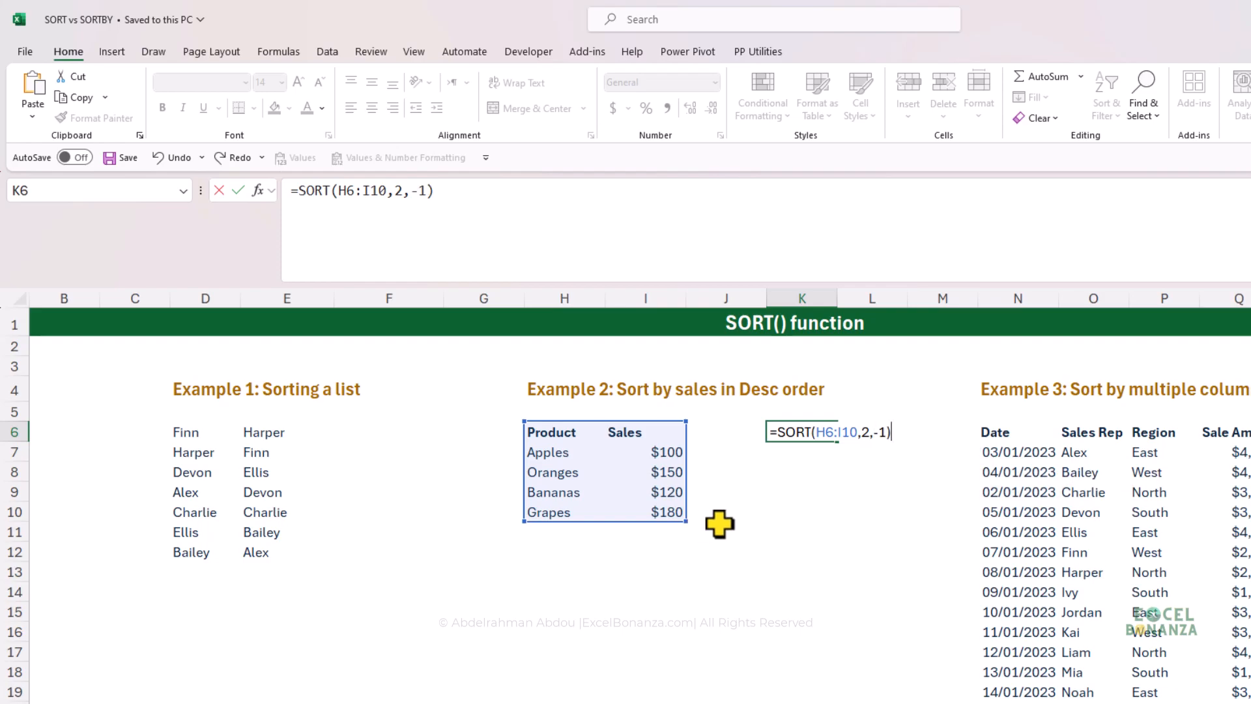
pyautogui.press('Return')
pyautogui.click(817, 432)
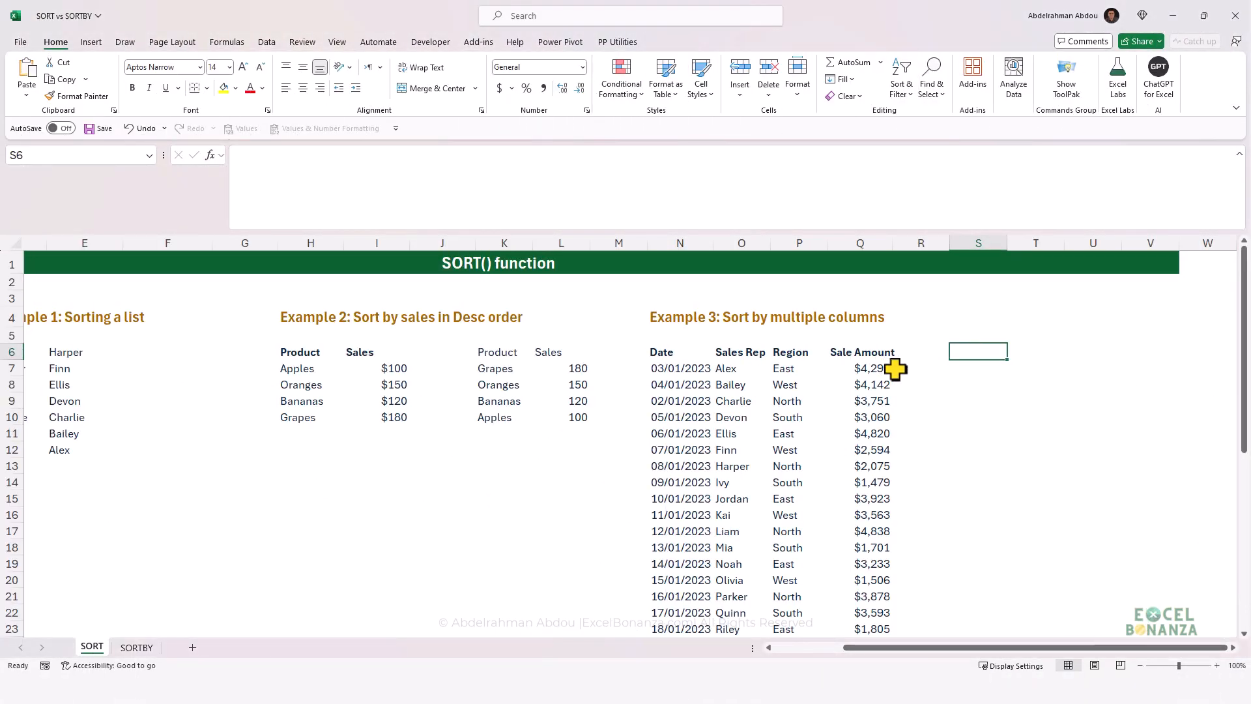
# - Set up a two-level sort of the Example 3 table: Sale Amount from Largest to Smallest, followed by Sales Rep from A to Z
pyautogui.moveTo(673, 355); pyautogui.dragTo(883, 499)
pyautogui.click(874, 450)
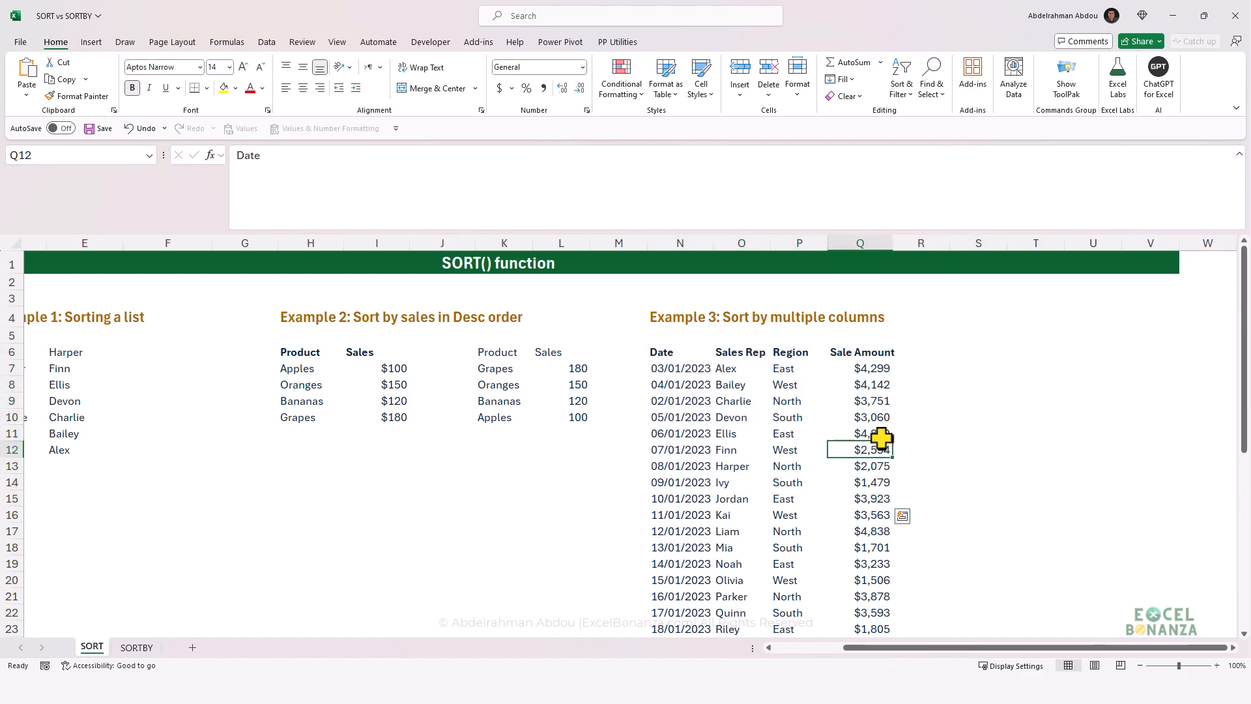
pyautogui.click(884, 383)
pyautogui.click(888, 353)
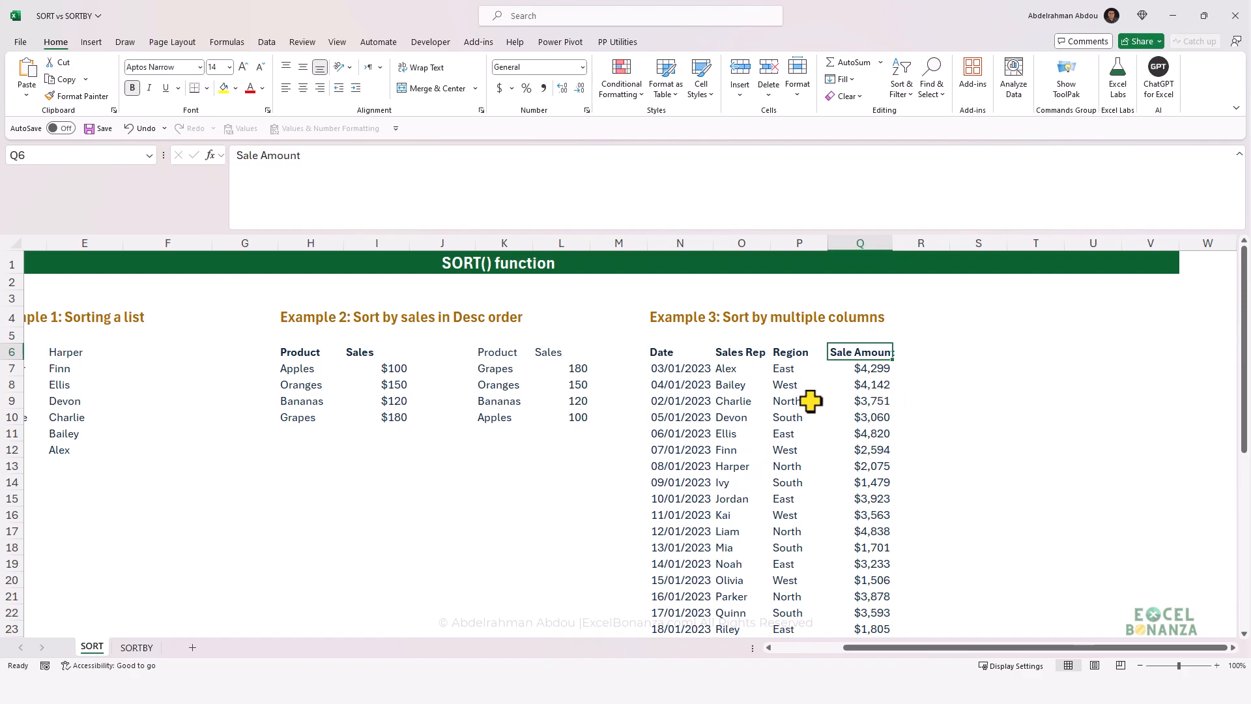
pyautogui.click(267, 42)
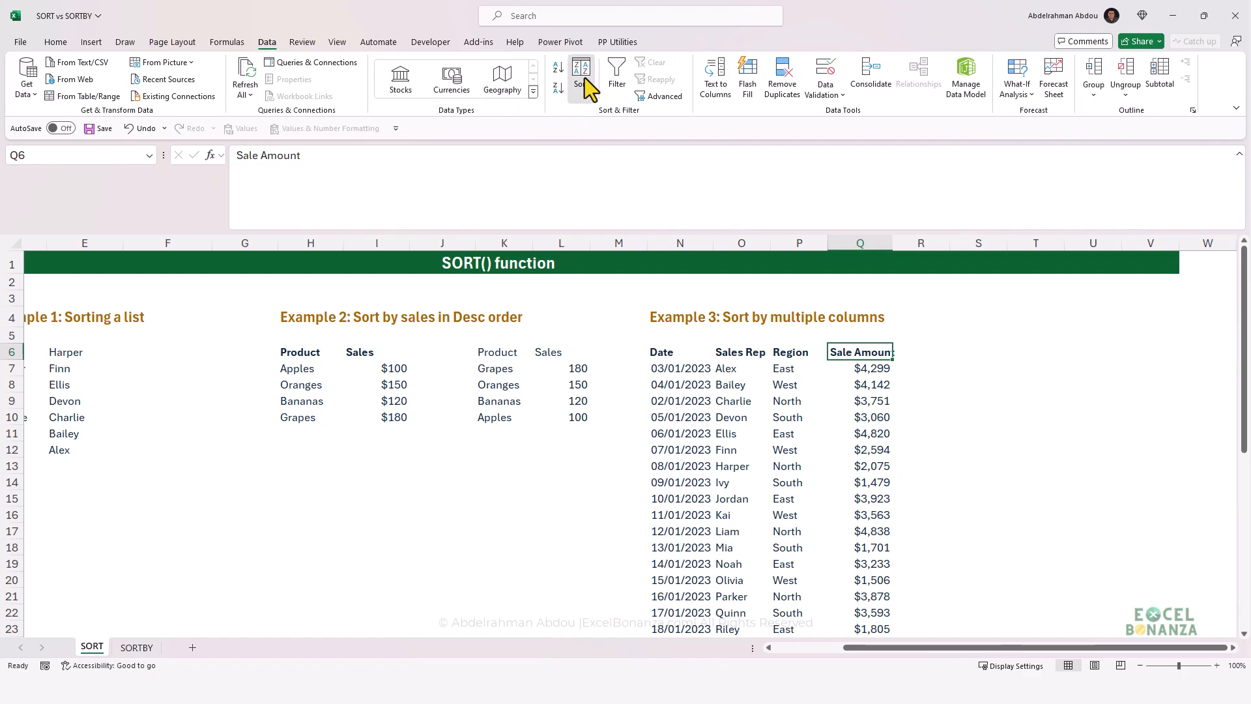
pyautogui.click(580, 74)
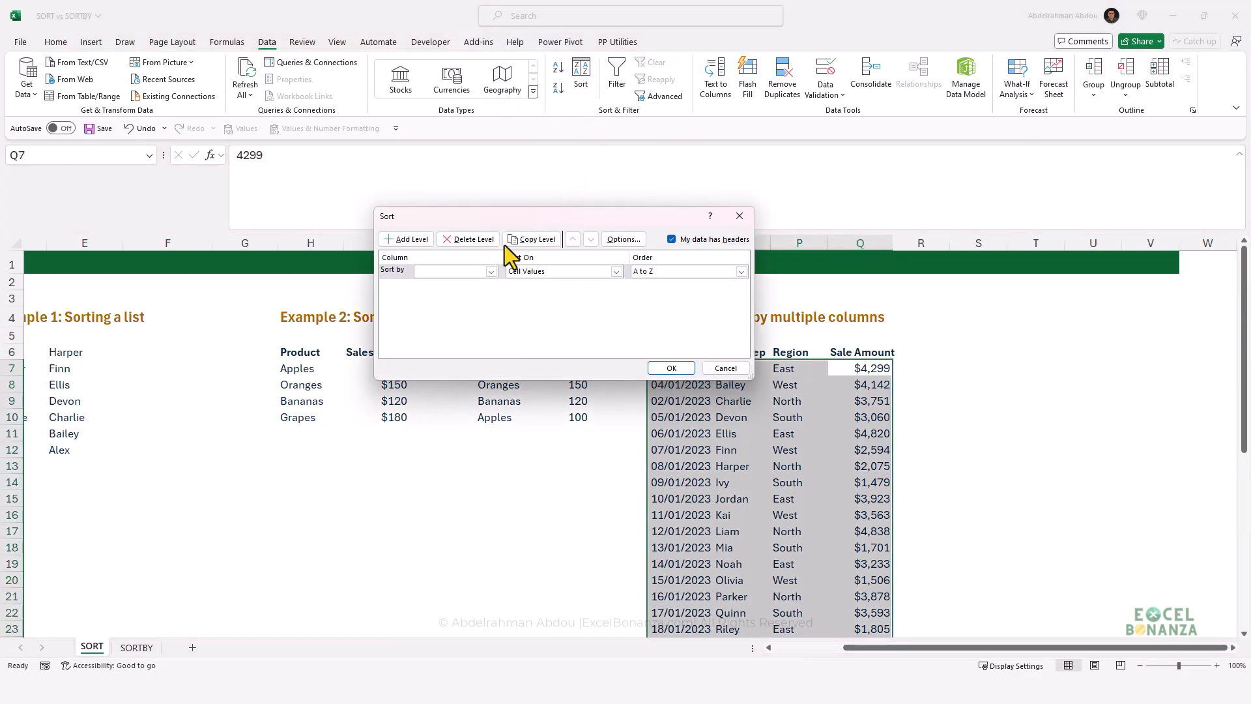
pyautogui.click(491, 272)
pyautogui.click(448, 309)
pyautogui.click(657, 271)
pyautogui.click(658, 292)
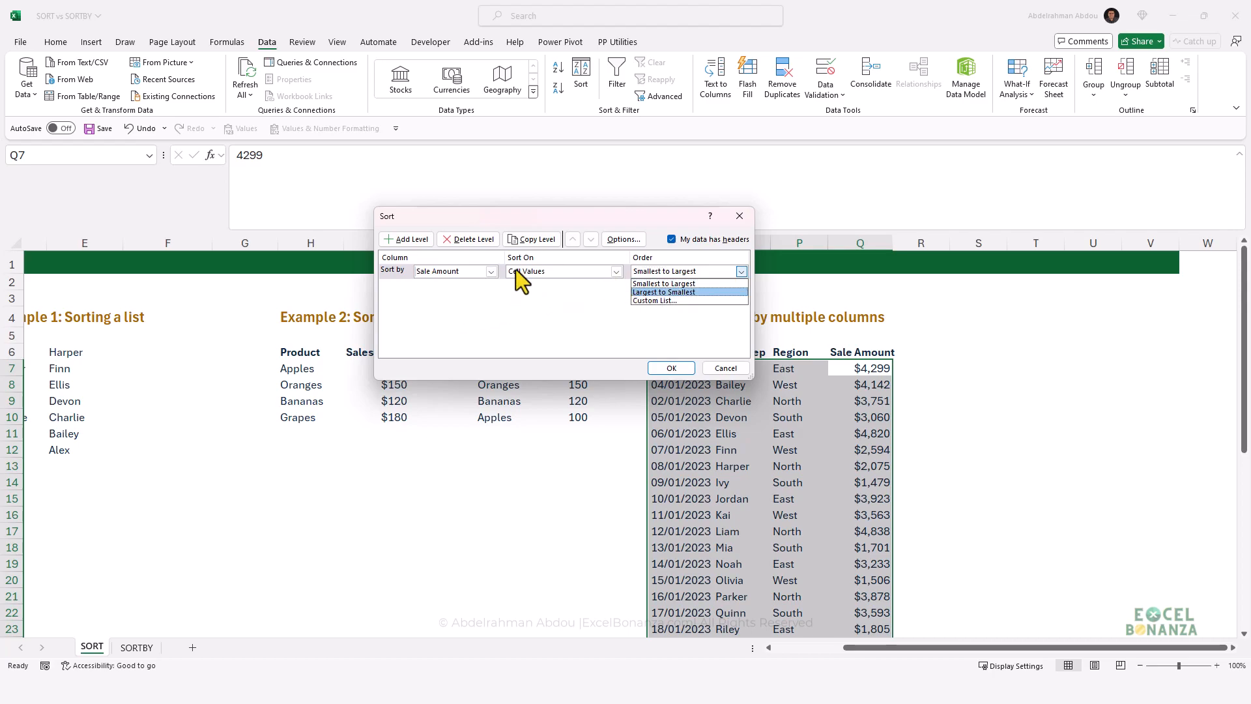
pyautogui.click(420, 243)
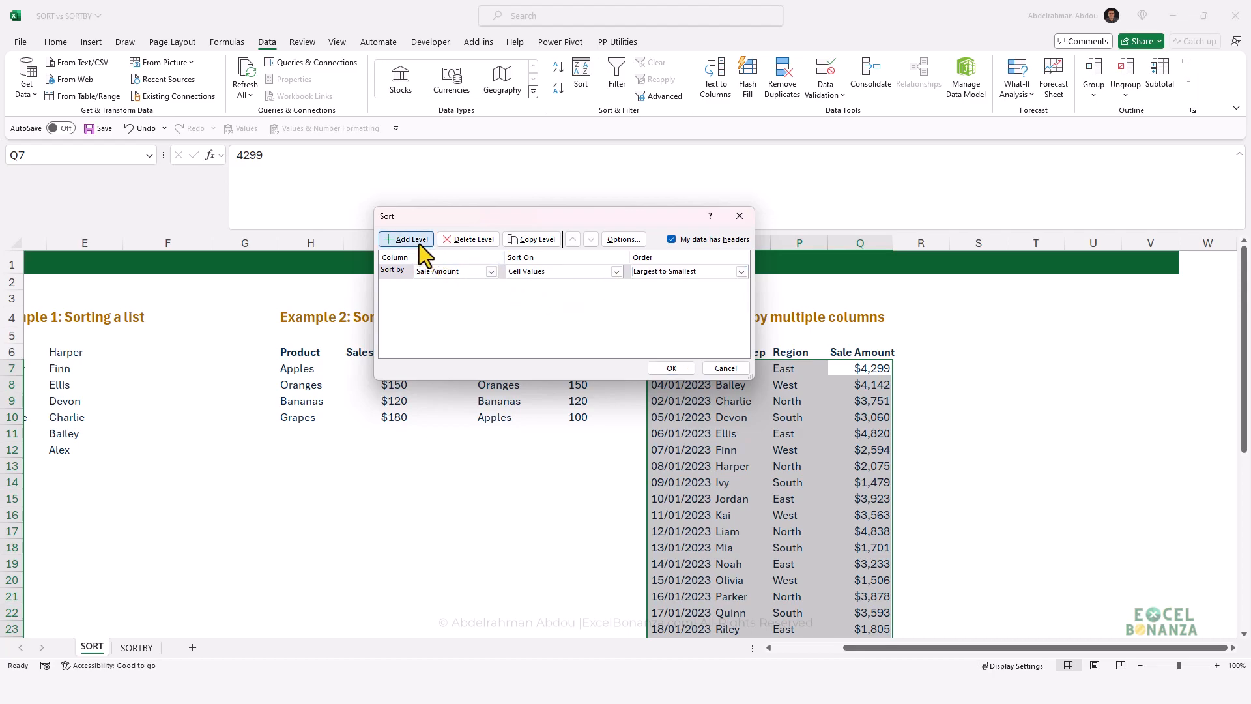
pyautogui.click(443, 288)
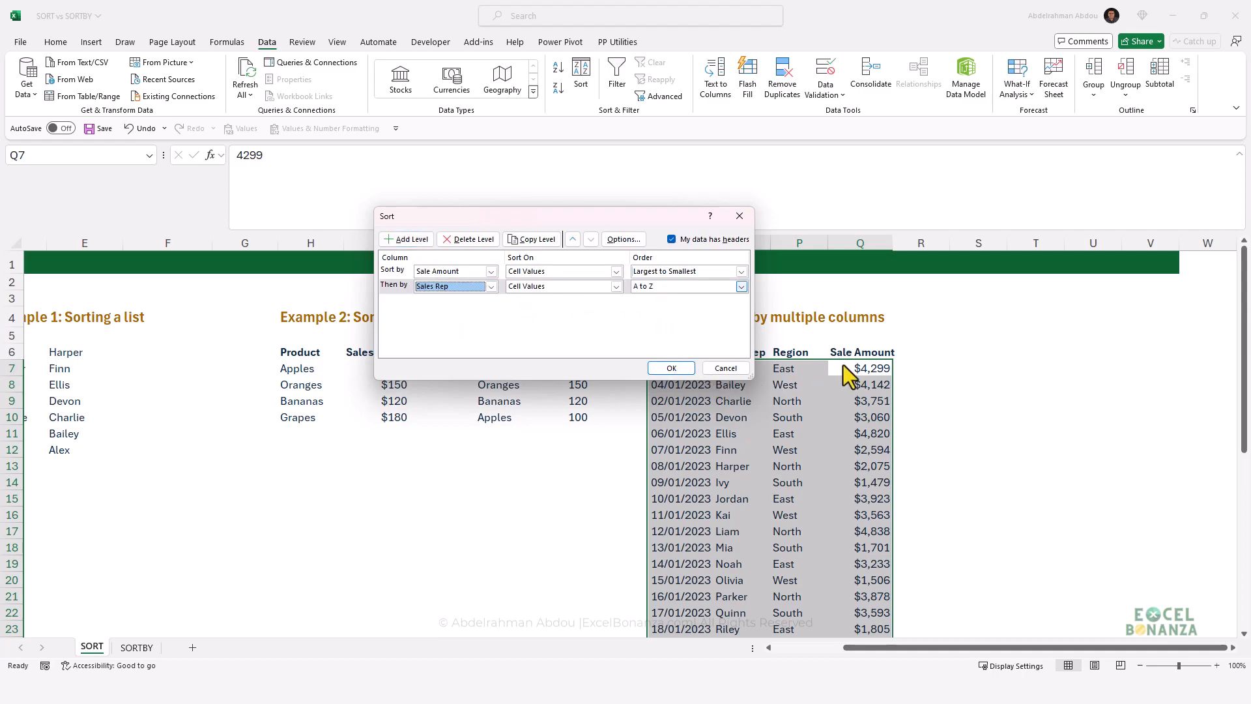
# - Start a SORT formula in S6 with the Example 3 sales table N6:Q26 as its array
pyautogui.click(981, 352)
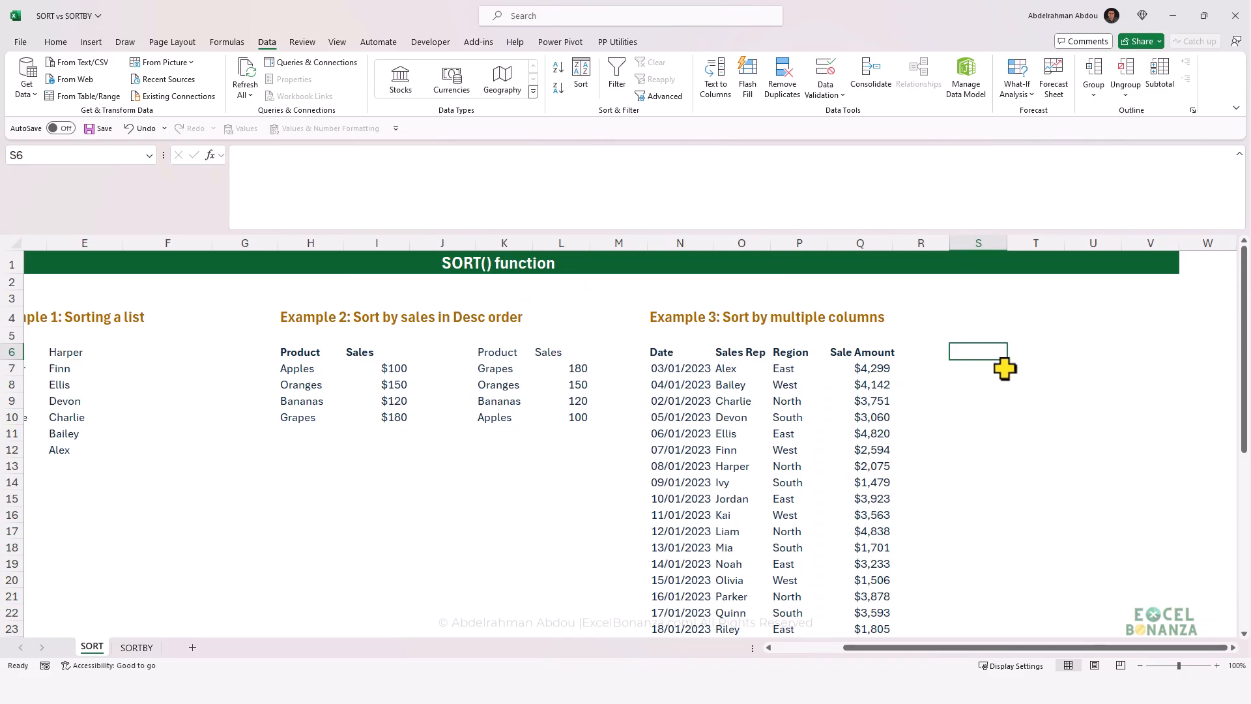
pyautogui.write('=sort')
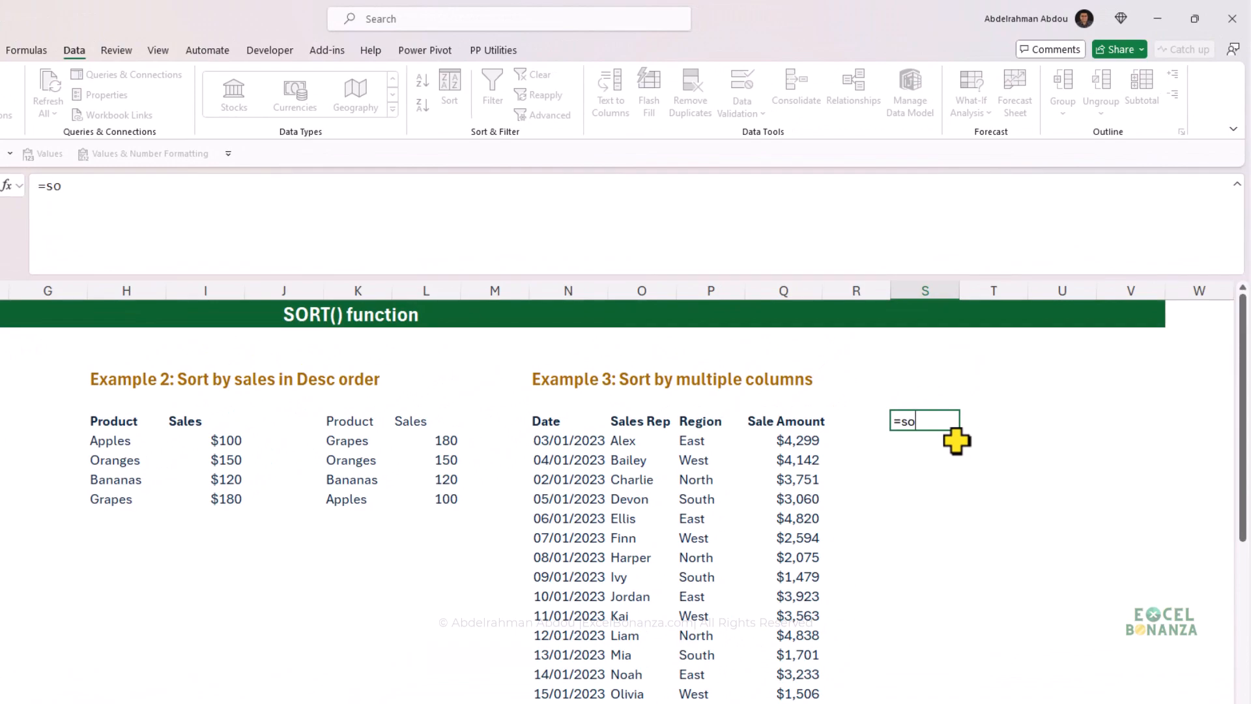
pyautogui.doubleClick(956, 440)
pyautogui.moveTo(550, 419); pyautogui.dragTo(778, 562)
pyautogui.scroll(-4, 779, 561)
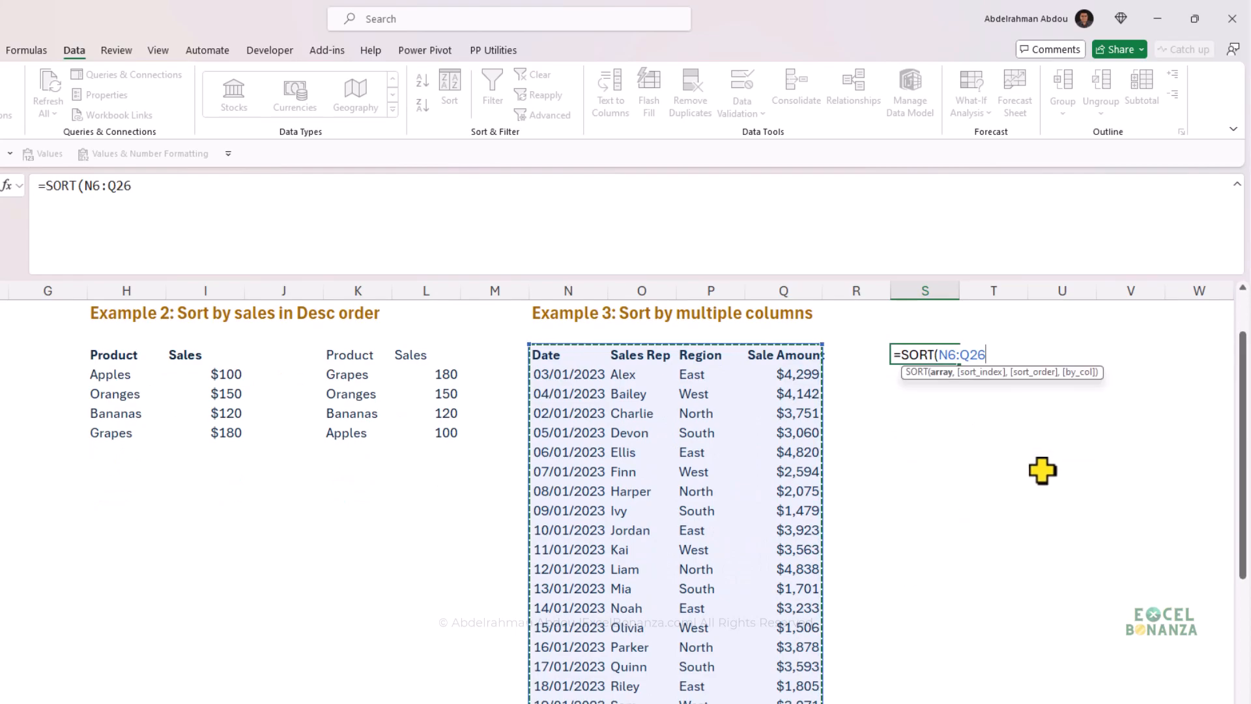
# - Complete the SORT formula in S6 with sort index {4,2} and sort order {-1,1}
pyautogui.write(',{4,2')
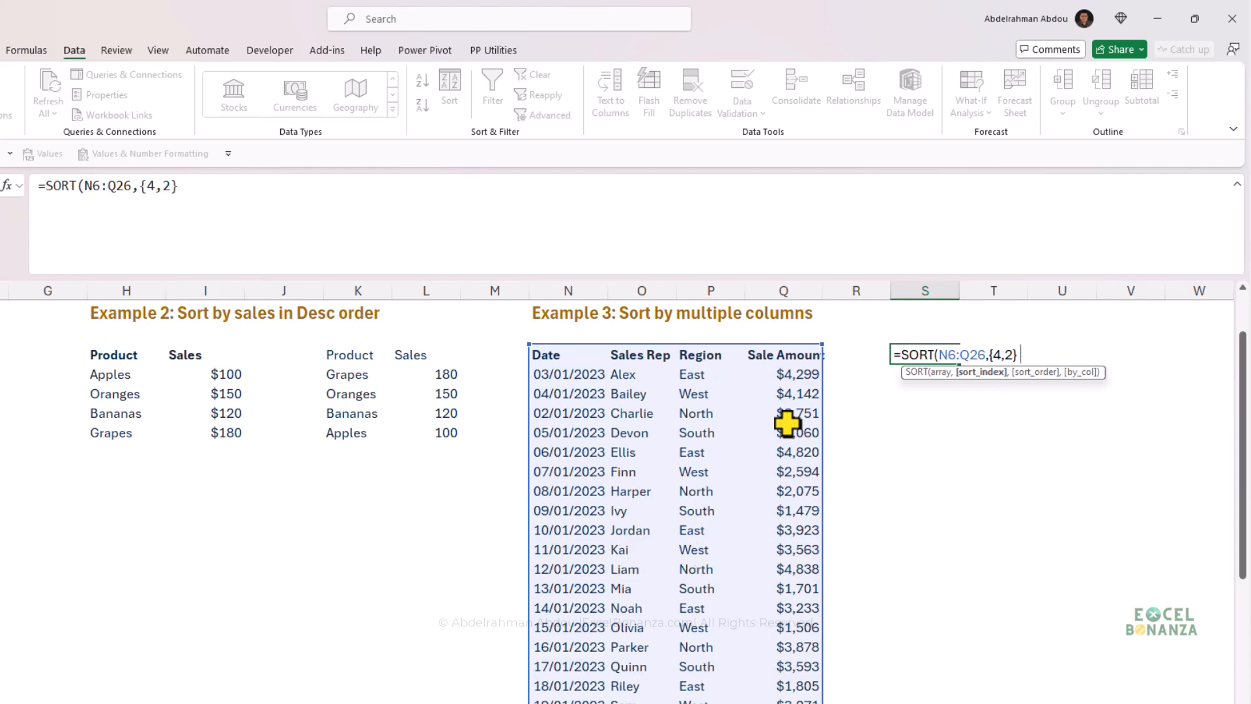
pyautogui.write(',{-1,1')
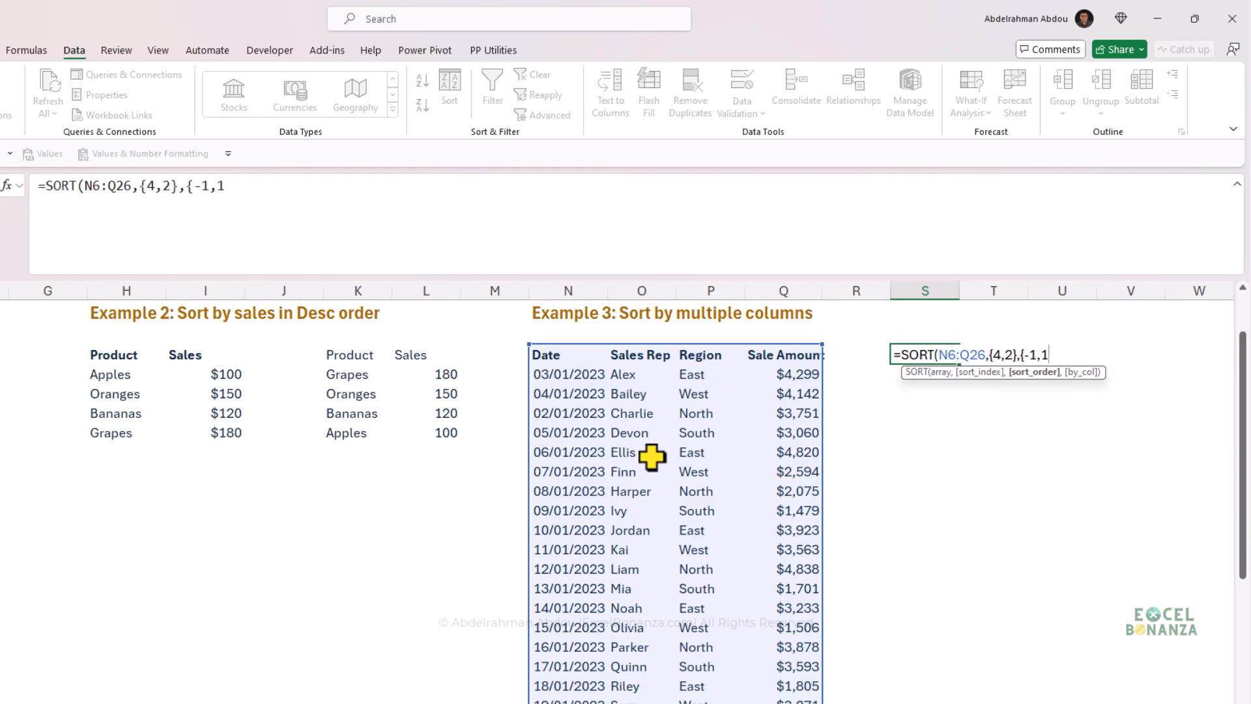
pyautogui.write('}')
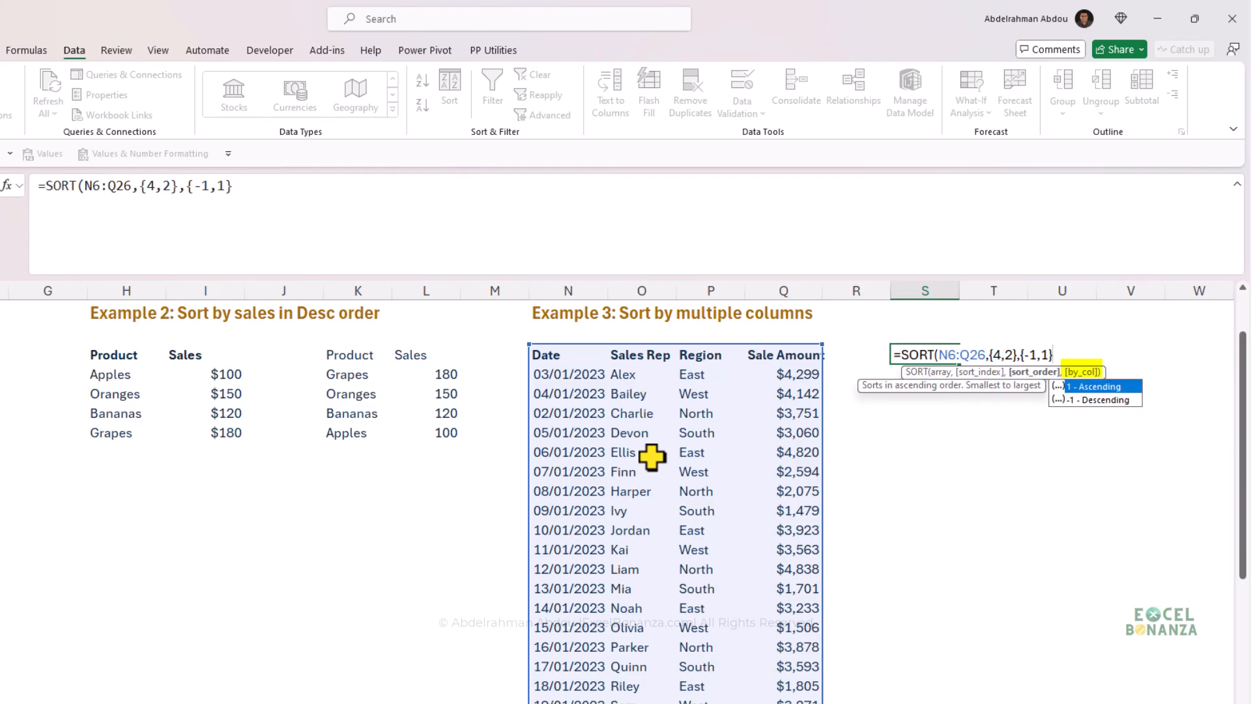
pyautogui.write(')')
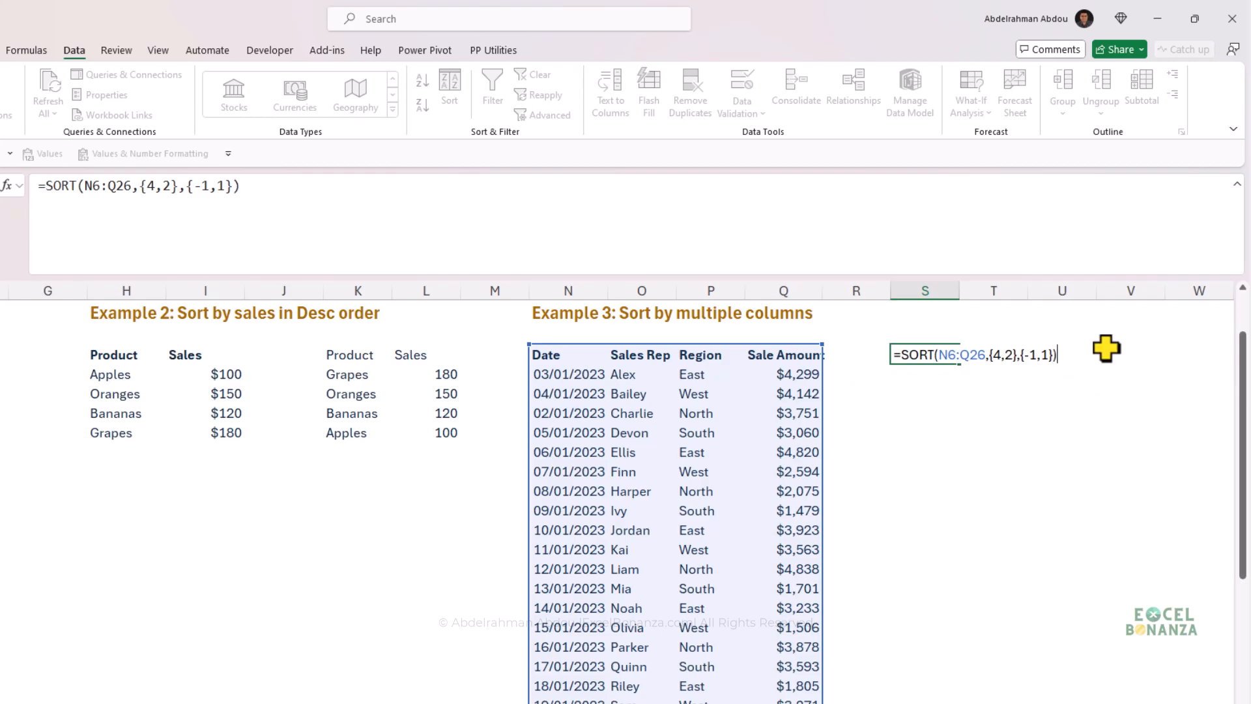
pyautogui.press('Return')
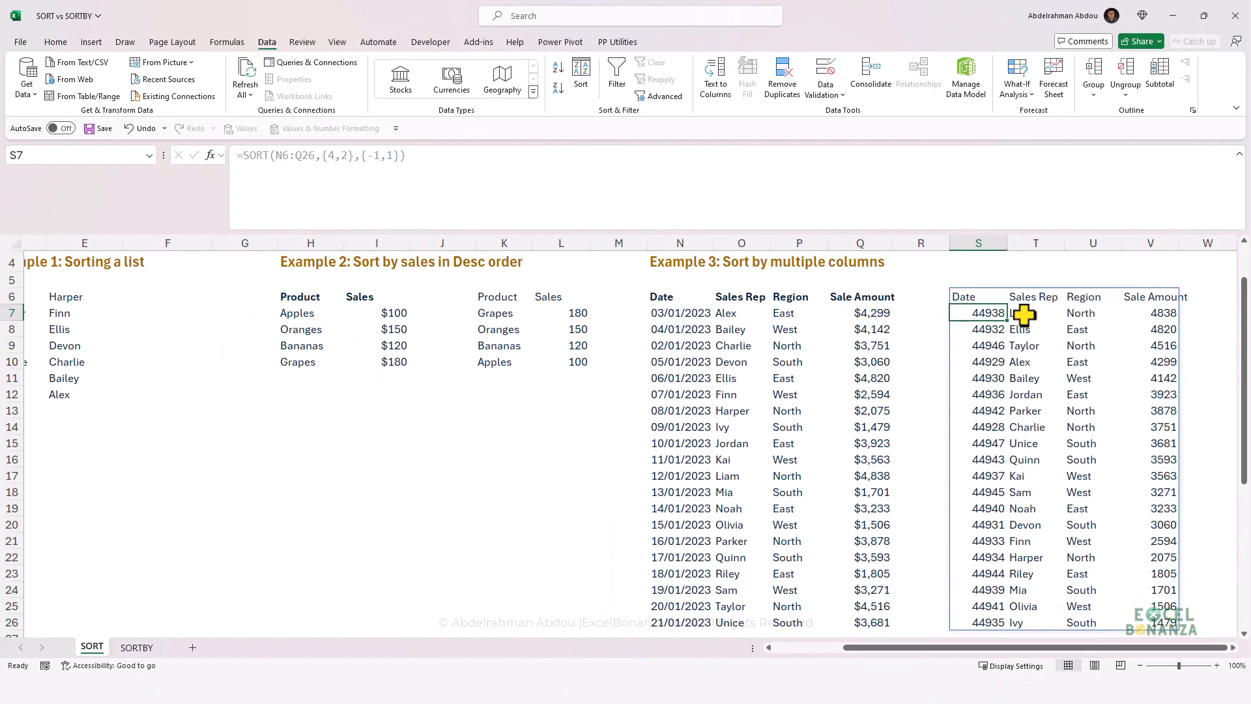
pyautogui.click(1042, 316)
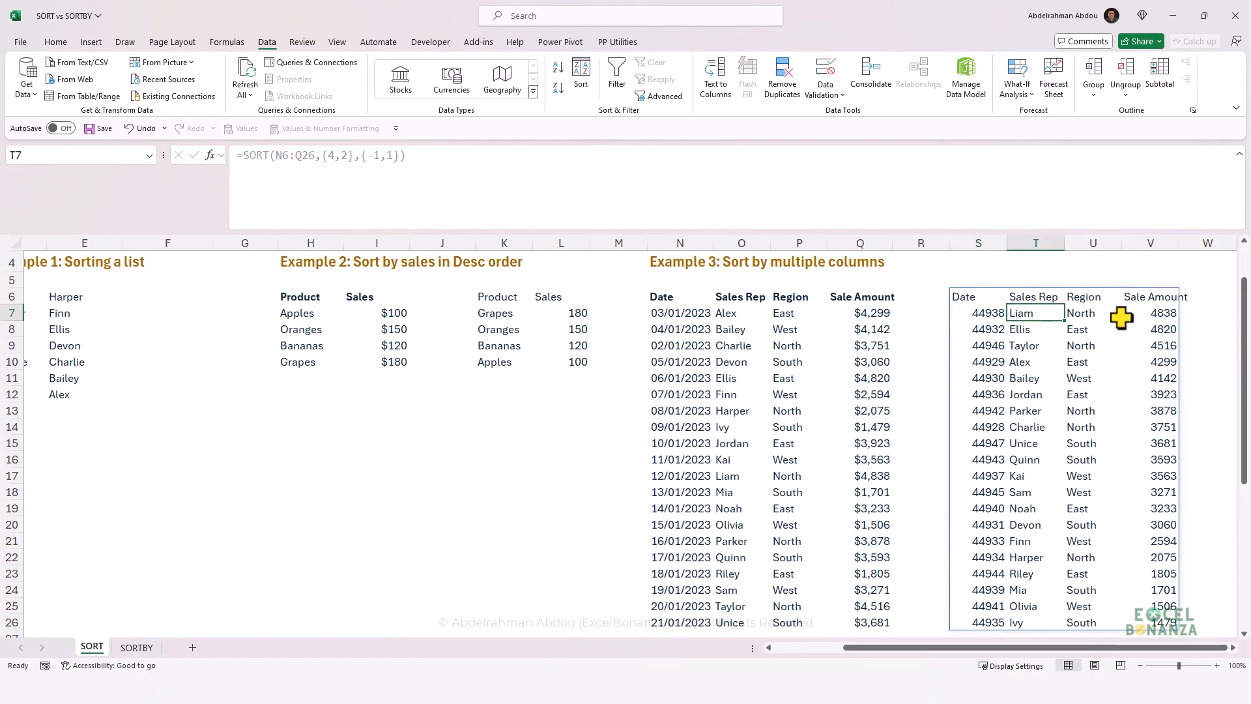
pyautogui.click(1151, 314)
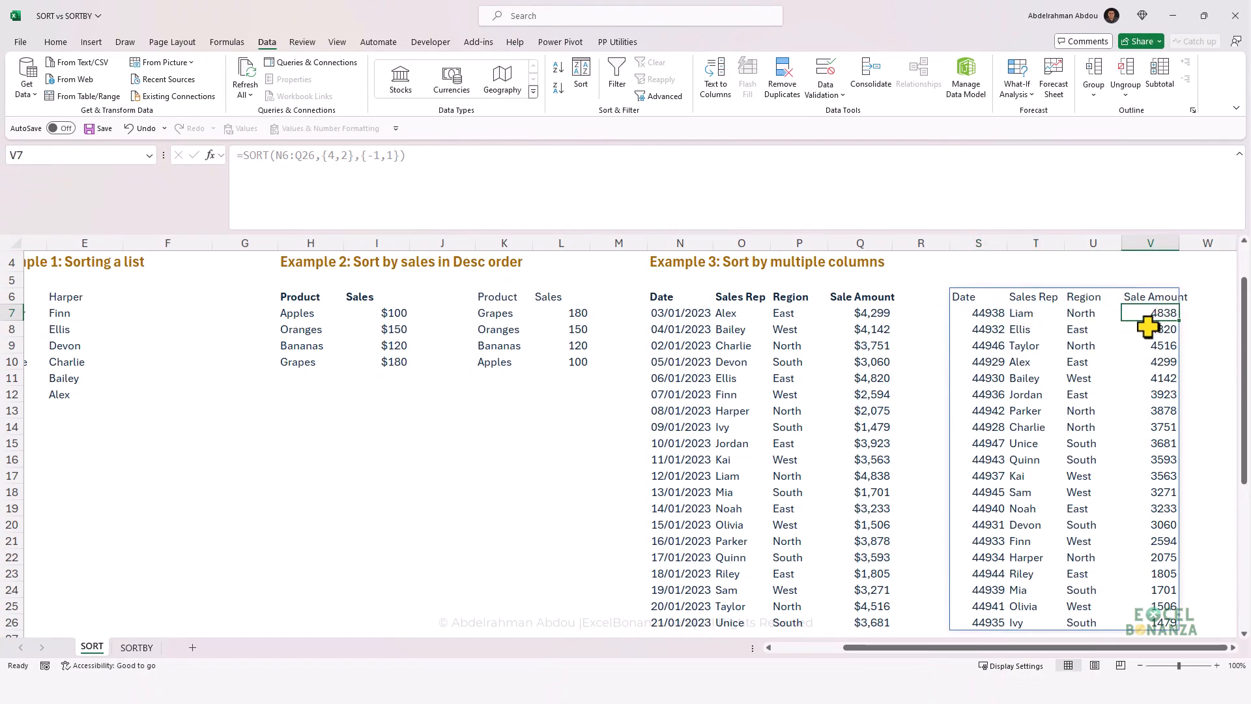
pyautogui.click(1041, 313)
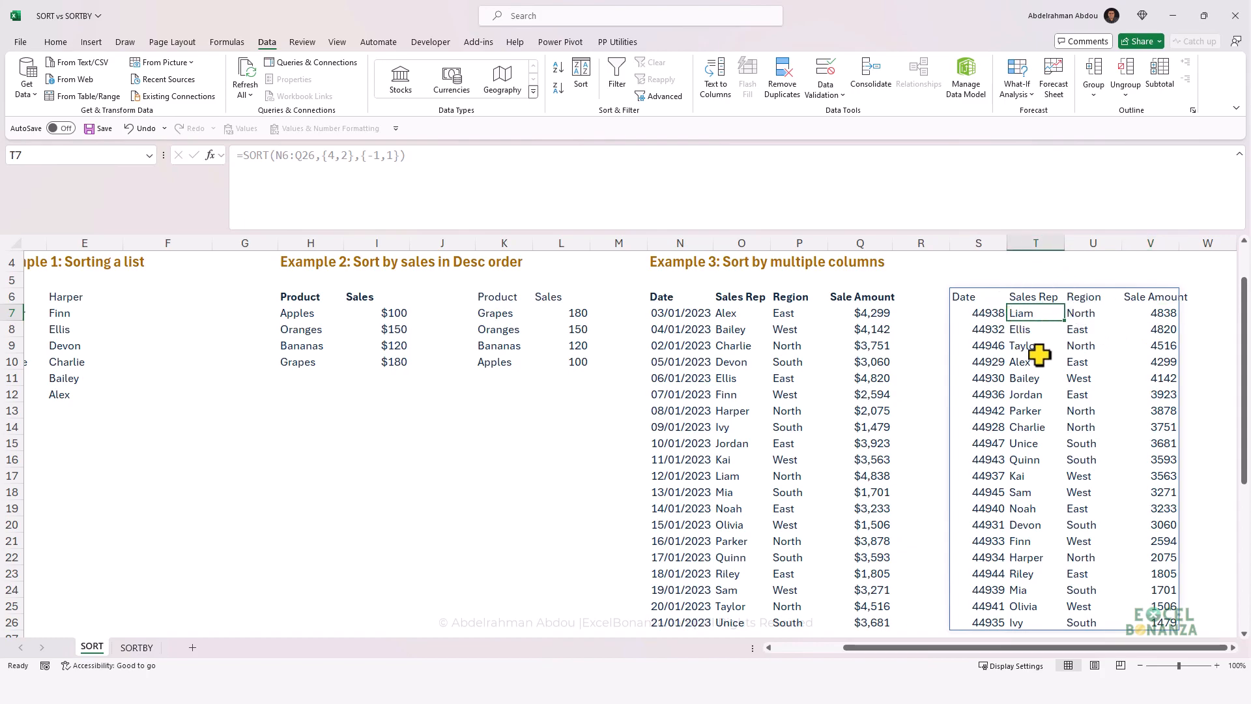
# - Apply a date number format to the sorted Date column values in S7:S26
pyautogui.click(984, 324)
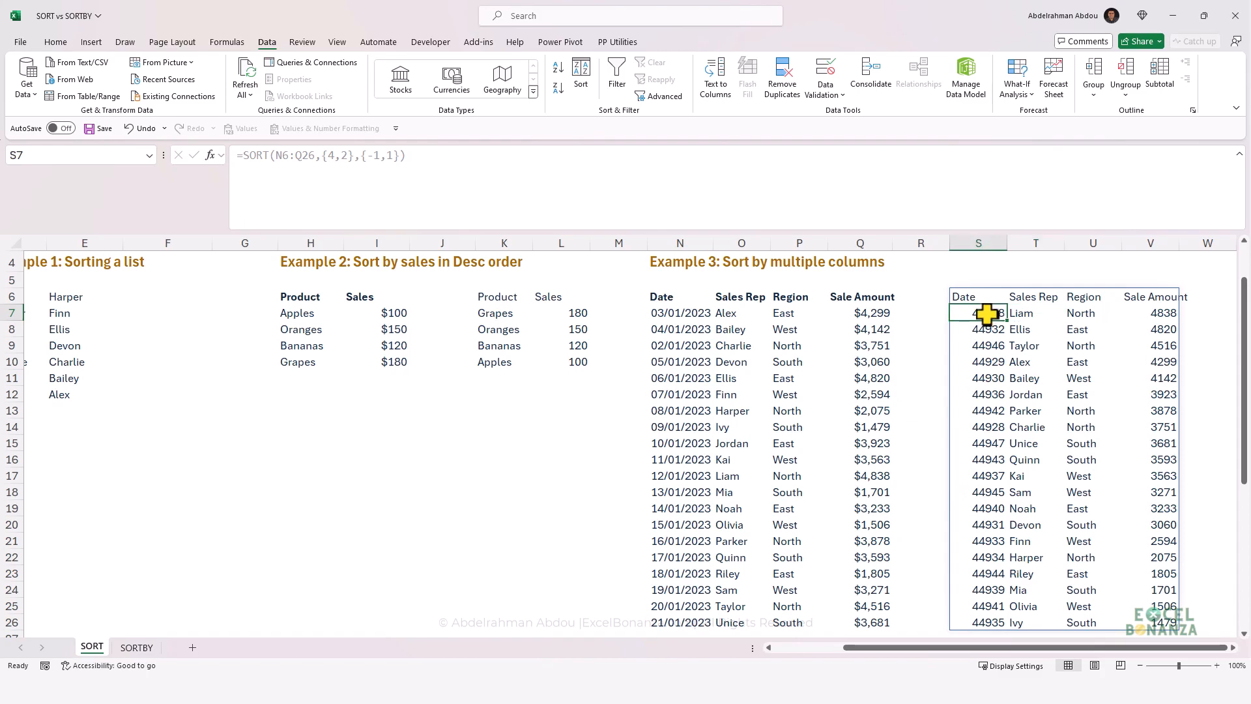
pyautogui.scroll(-1, 985, 522)
pyautogui.scroll(1, 985, 525)
pyautogui.moveTo(978, 333); pyautogui.dragTo(969, 626)
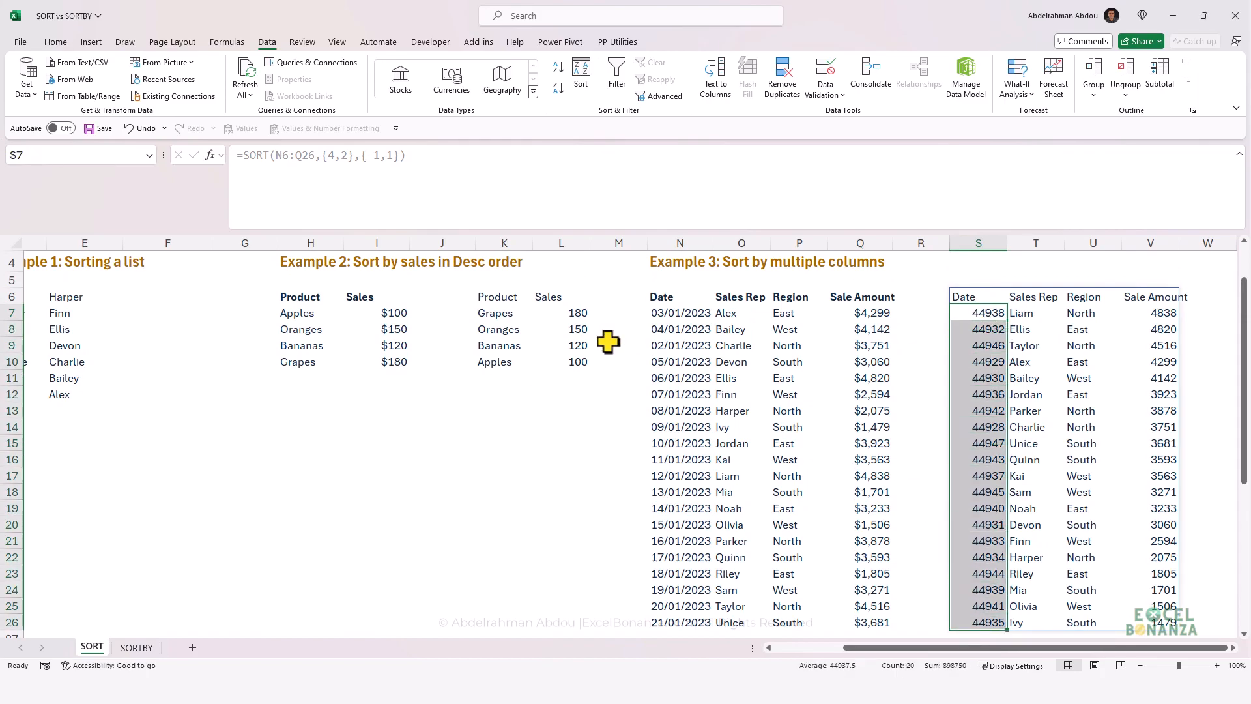
pyautogui.click(65, 41)
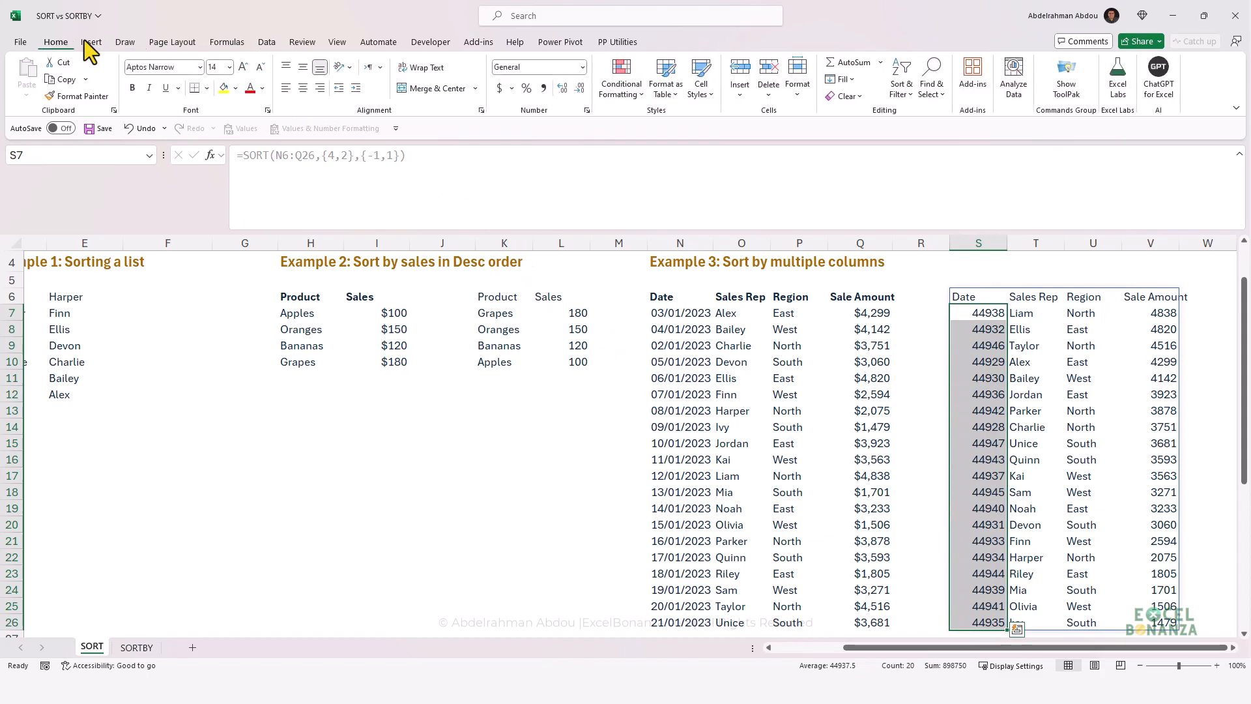
pyautogui.click(582, 67)
pyautogui.click(554, 225)
pyautogui.click(997, 329)
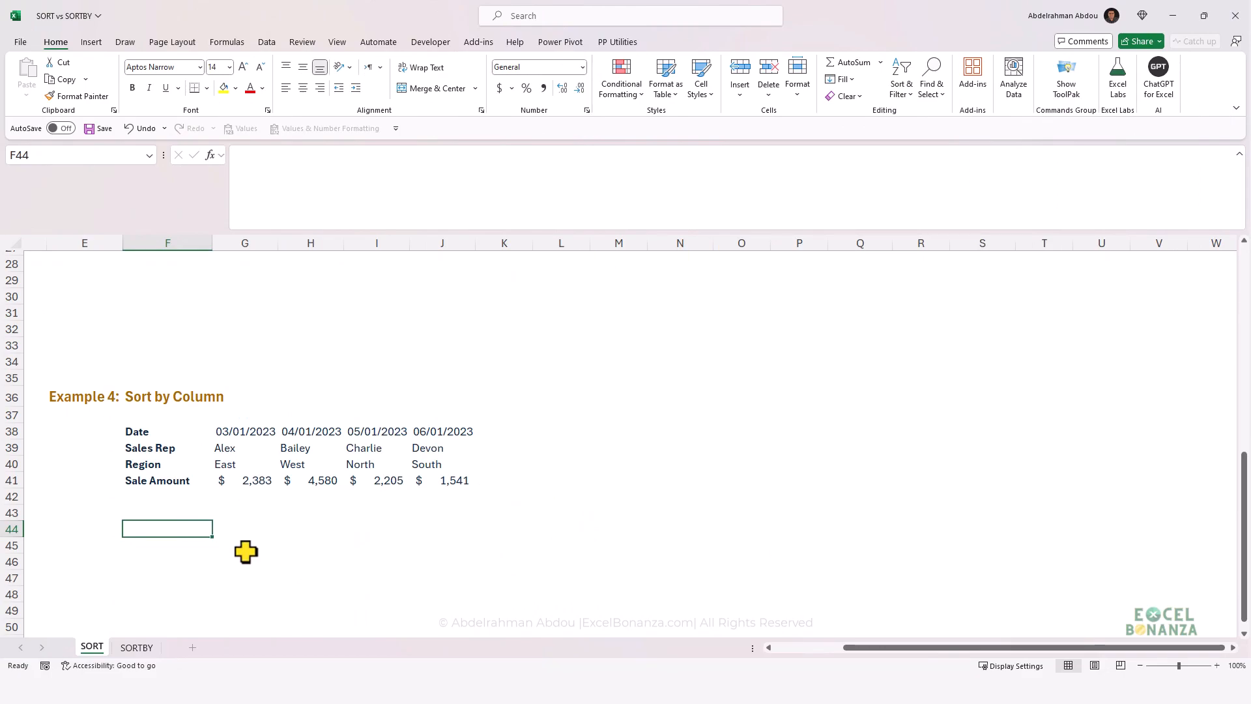
pyautogui.moveTo(166, 431); pyautogui.dragTo(438, 477)
pyautogui.click(173, 497)
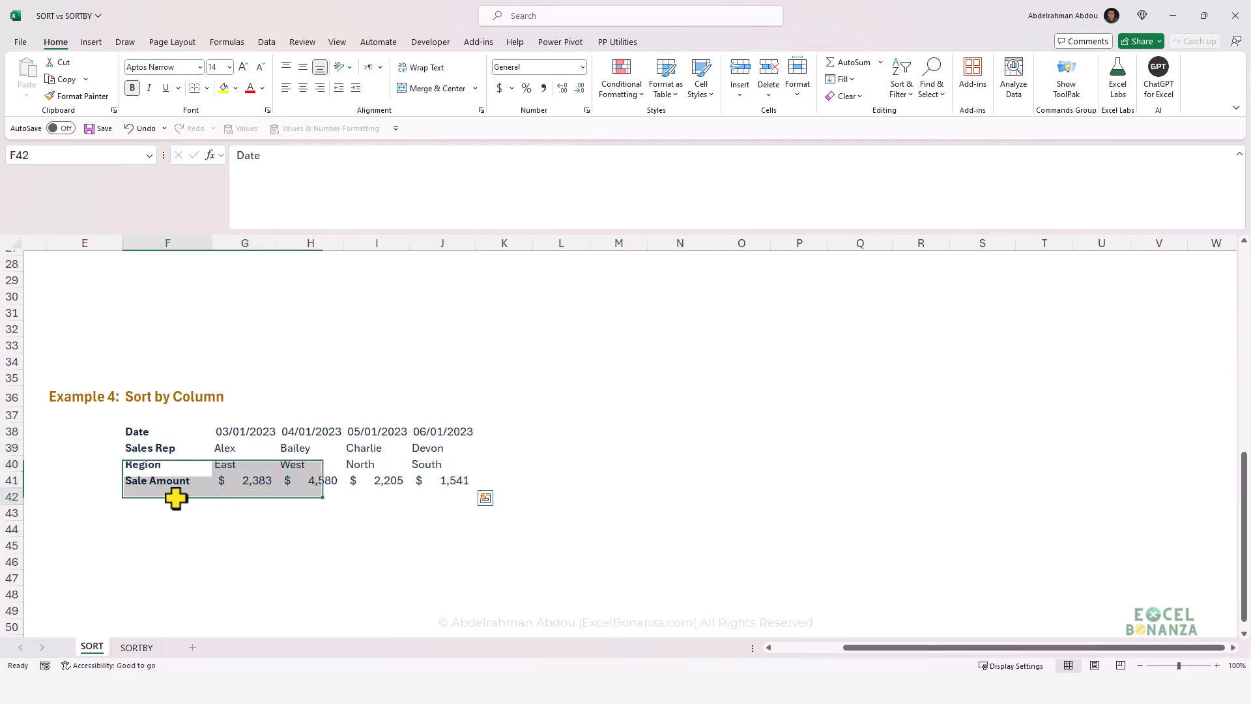
pyautogui.moveTo(170, 433); pyautogui.dragTo(173, 480)
pyautogui.click(160, 447)
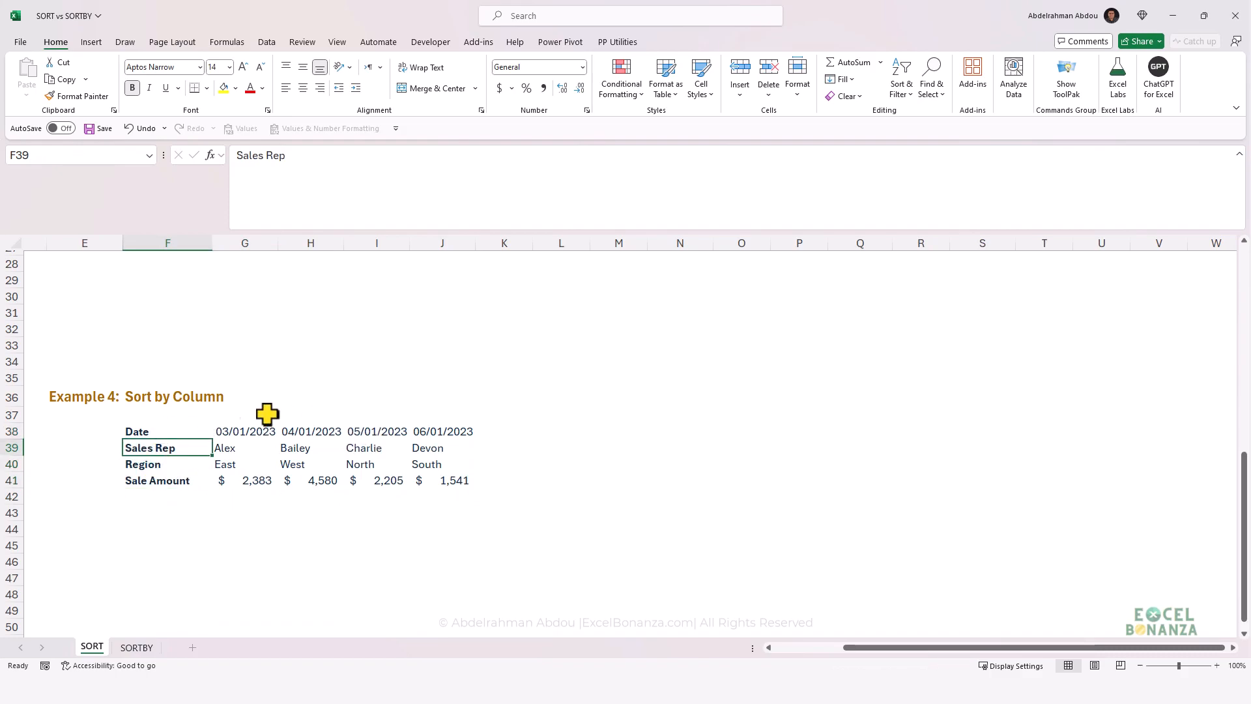
# - Start a SORT formula in F44 with the horizontal Example 4 table F38:J41 as its array
pyautogui.click(207, 528)
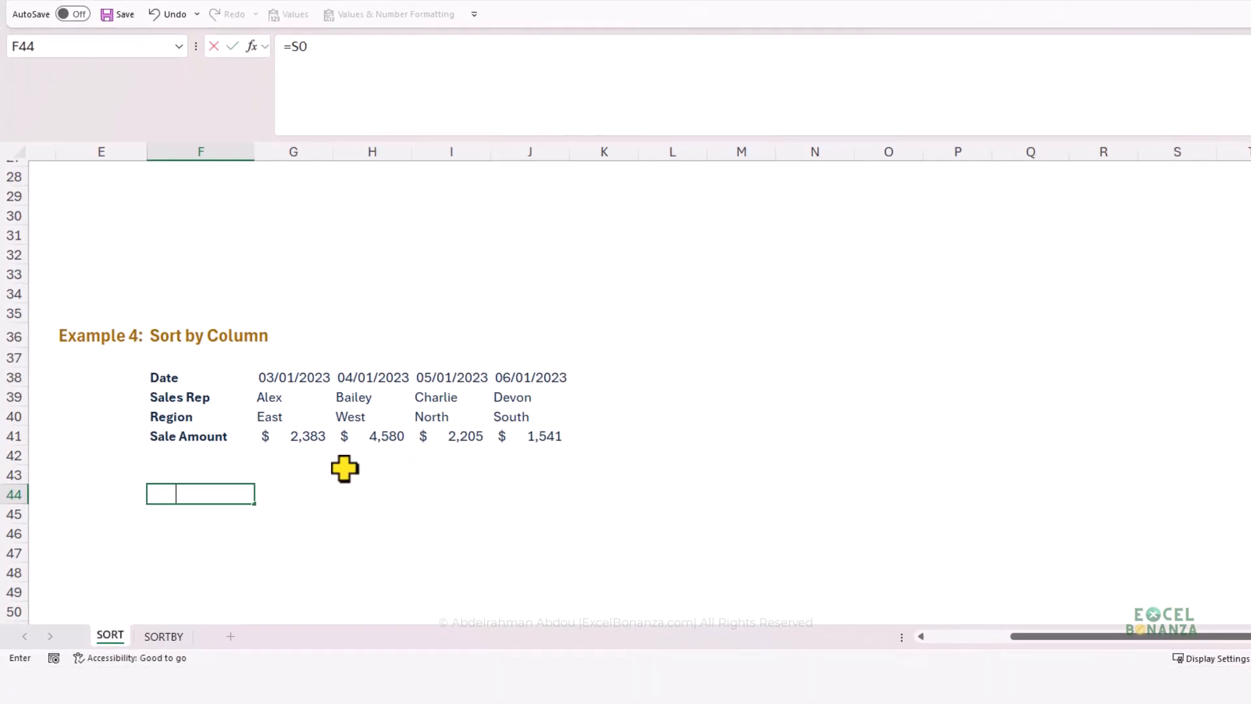
pyautogui.write('RT(')
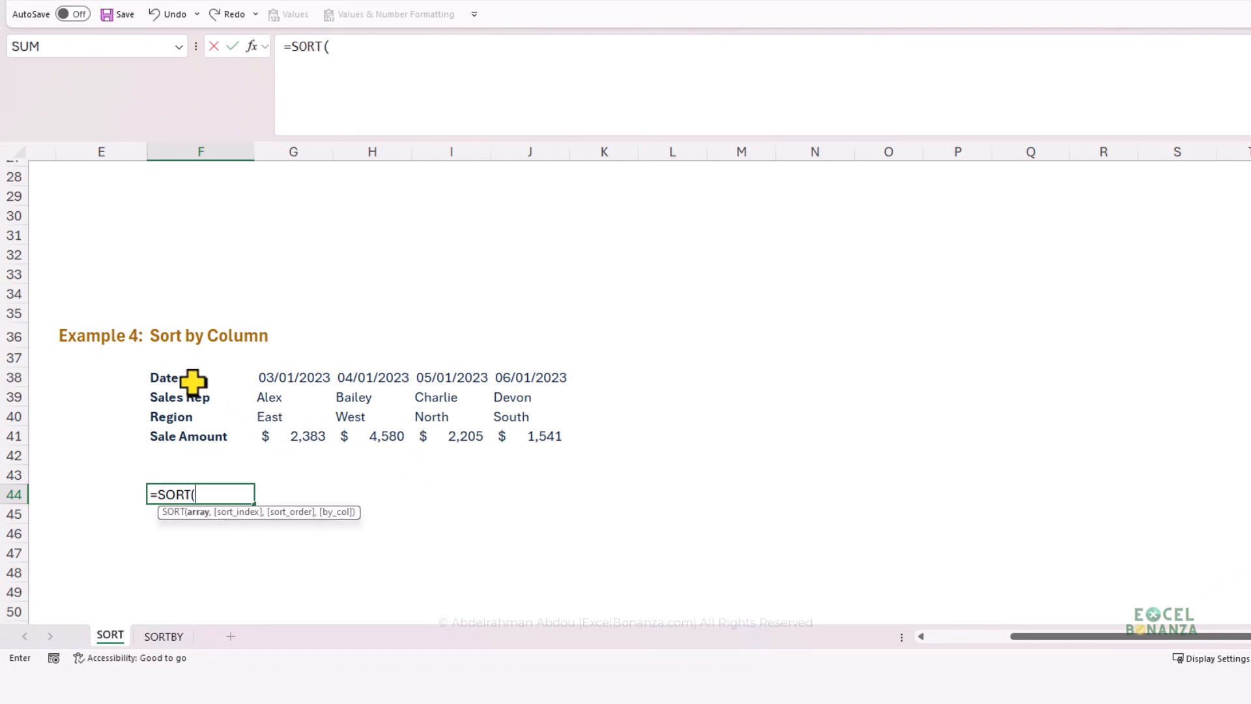
pyautogui.moveTo(193, 382); pyautogui.dragTo(544, 429)
pyautogui.write(',')
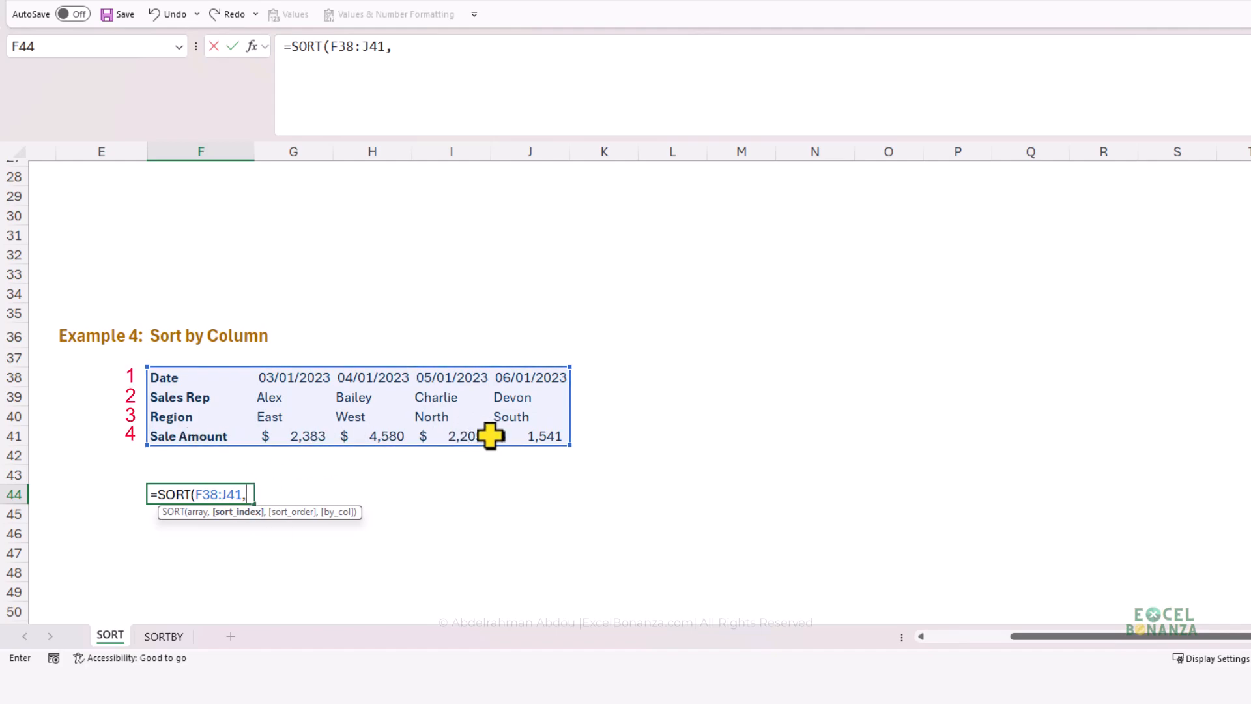
# - Complete the SORT formula in F44 with sort index 4, sort order -1 for descending, and TRUE to sort by column
pyautogui.write(',')
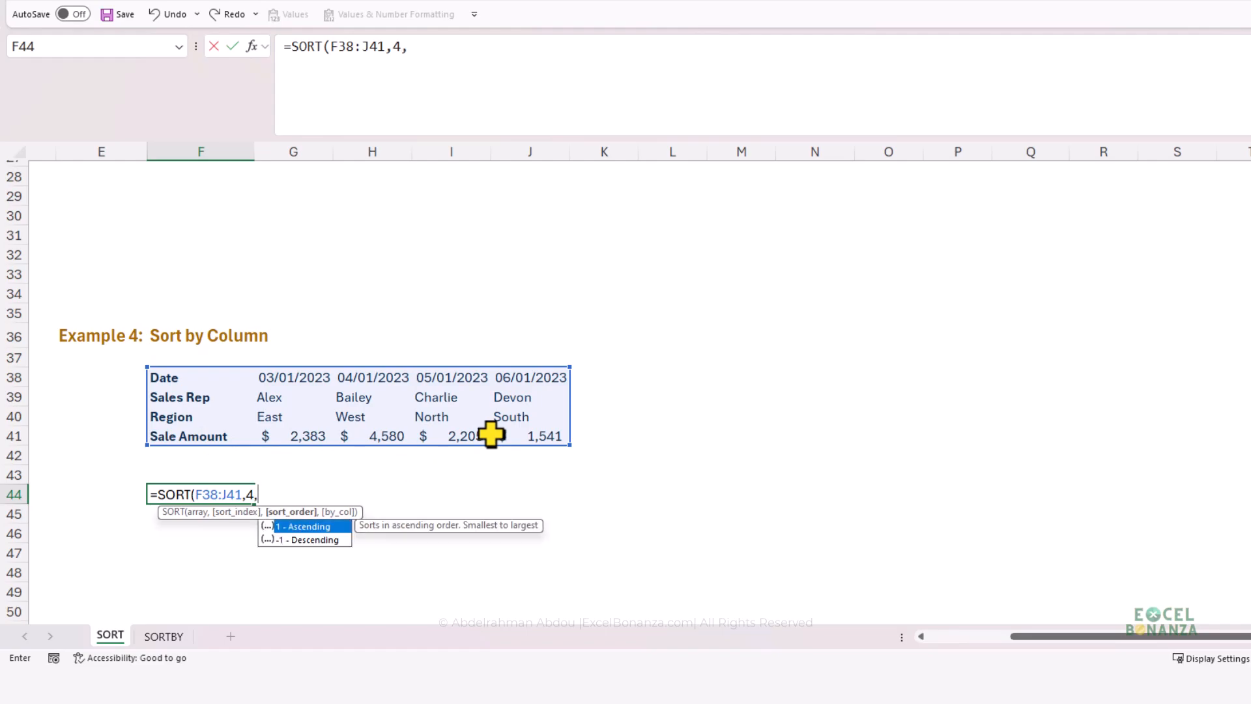
pyautogui.press('Down')
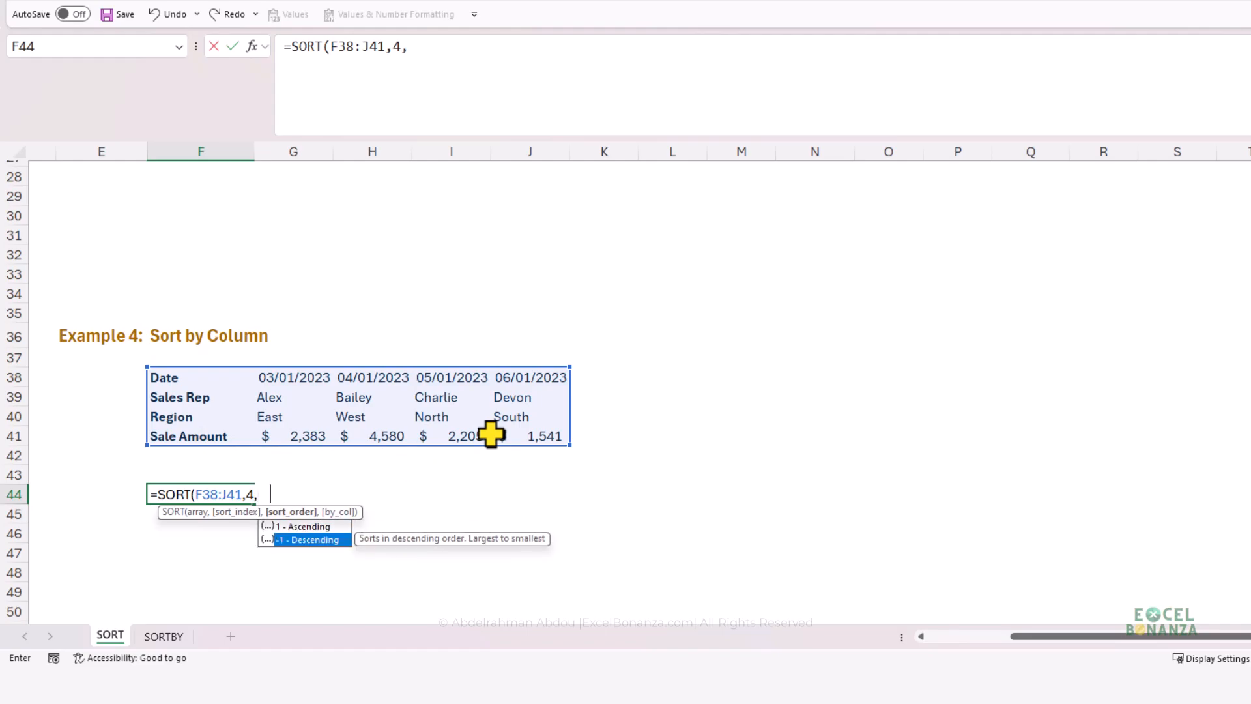
pyautogui.press('Tab')
pyautogui.write(',')
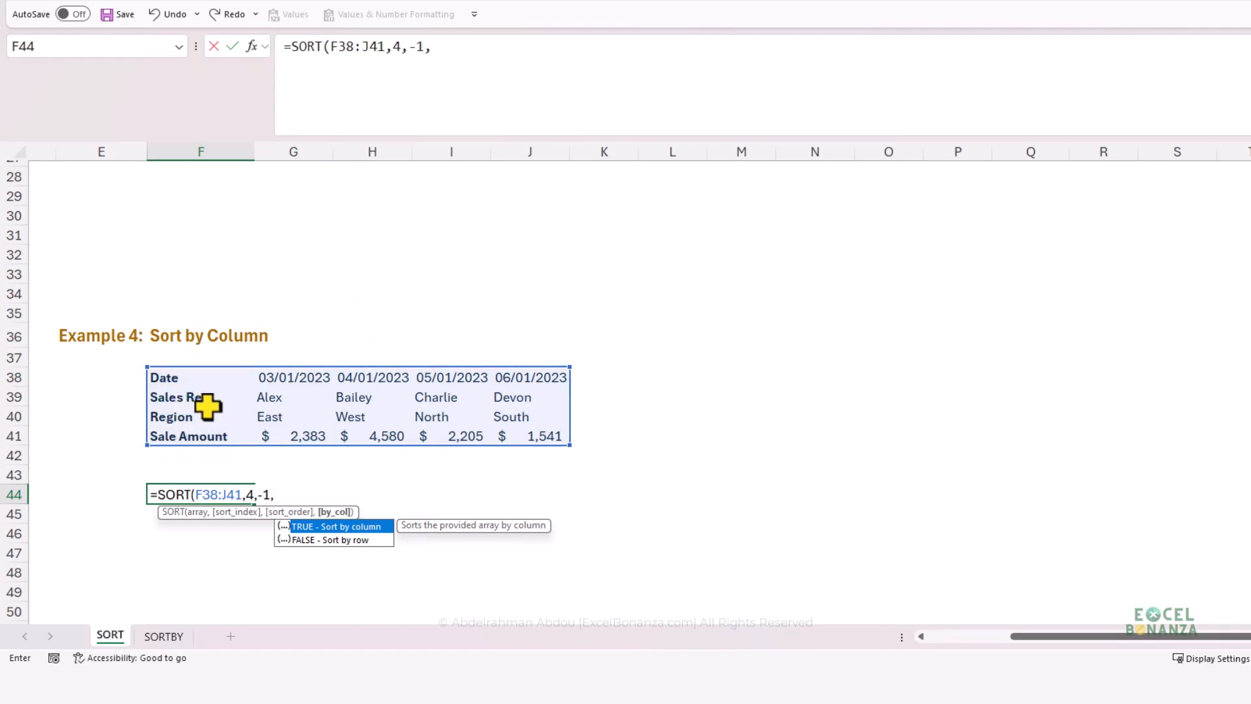
pyautogui.press('Tab')
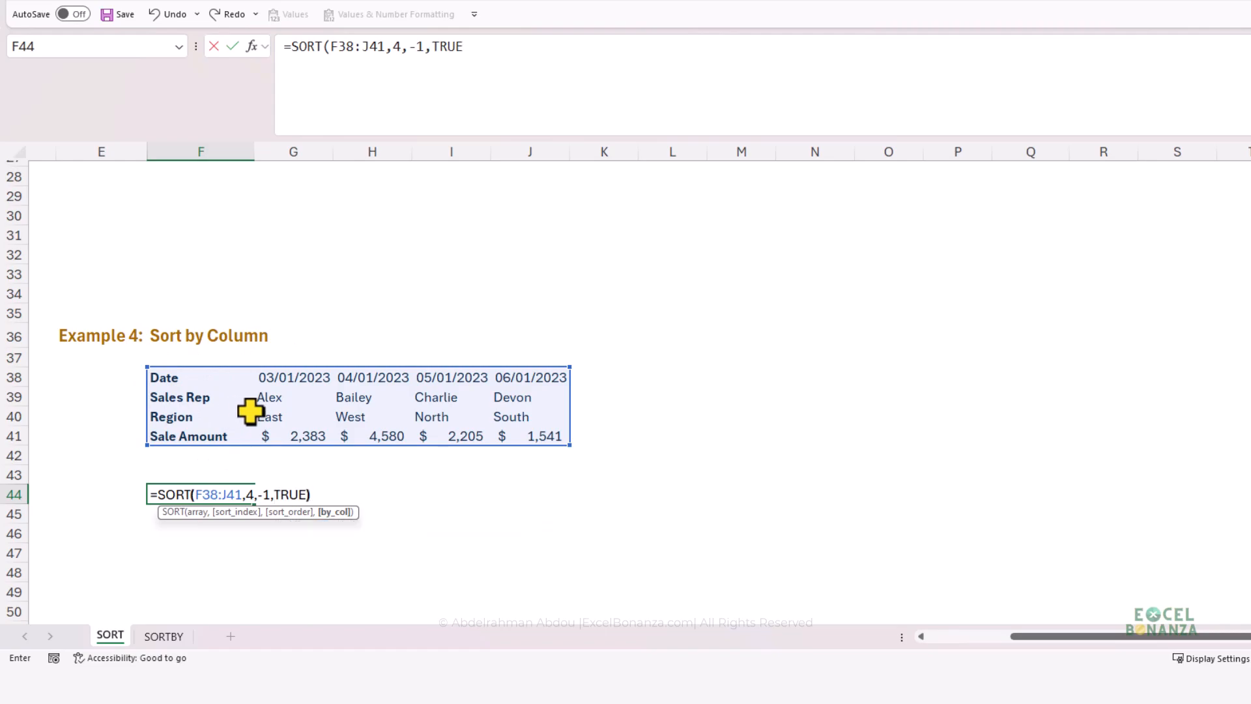
pyautogui.write(')')
pyautogui.press('Return')
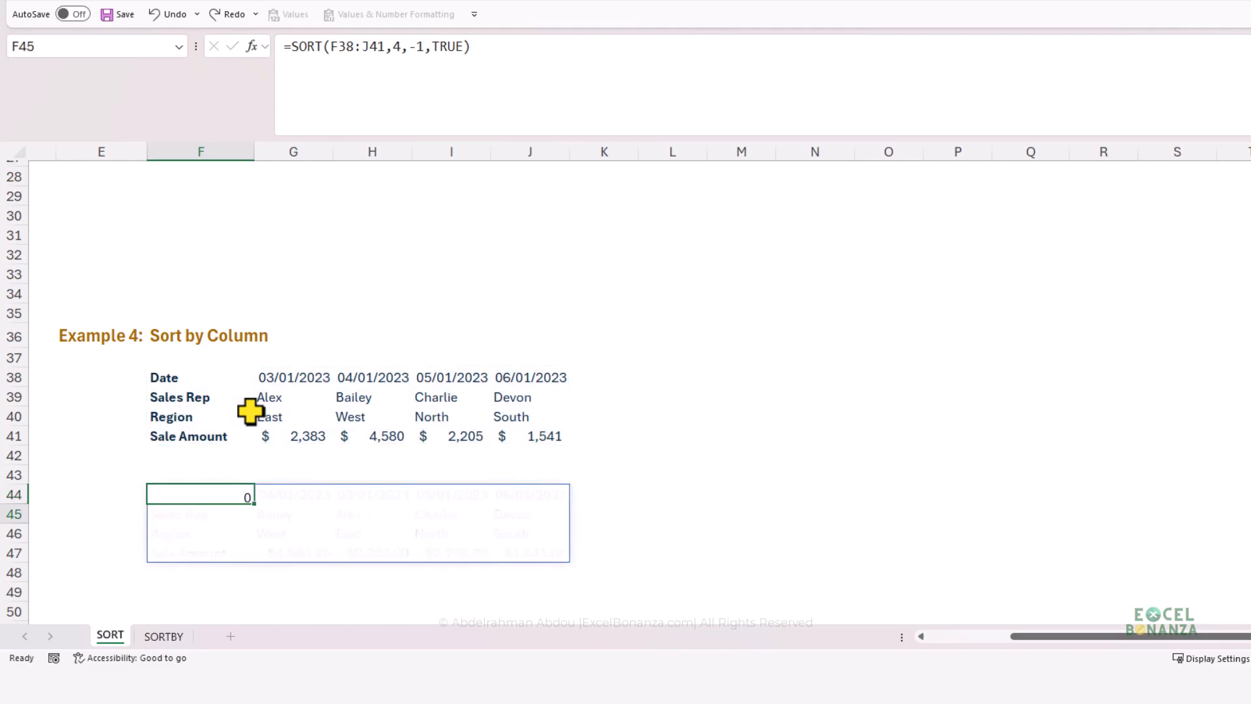
pyautogui.click(261, 498)
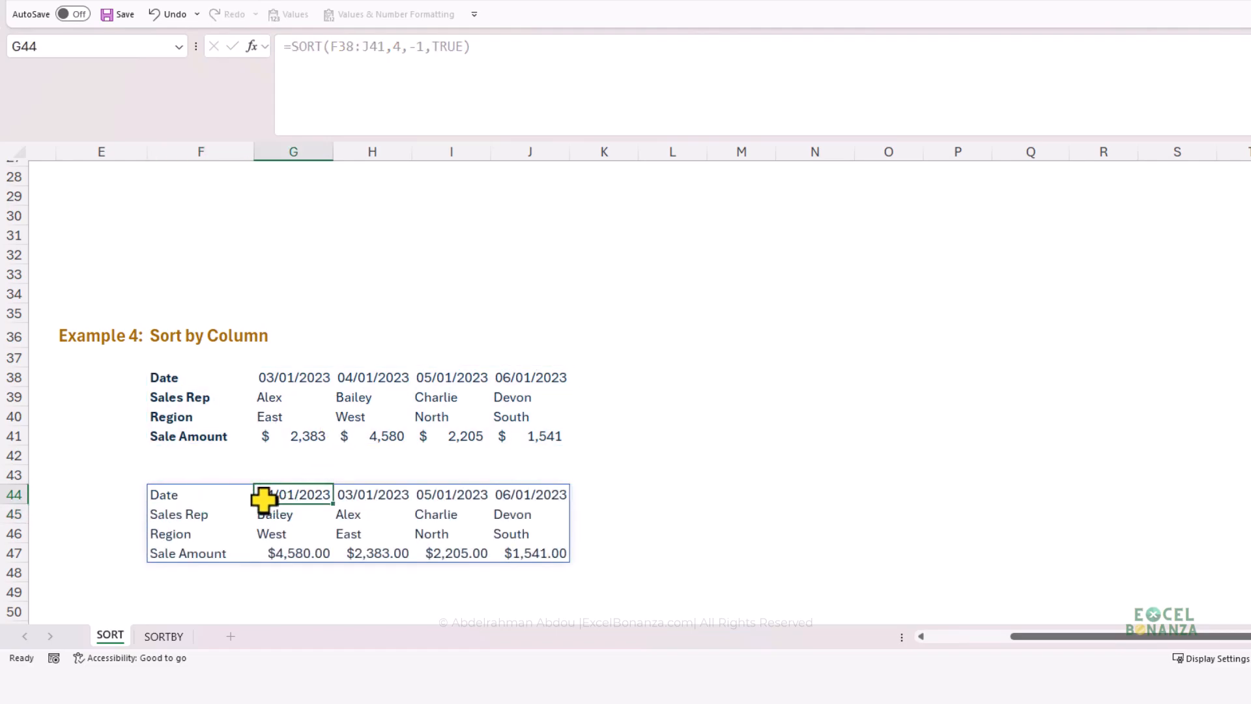
pyautogui.click(265, 551)
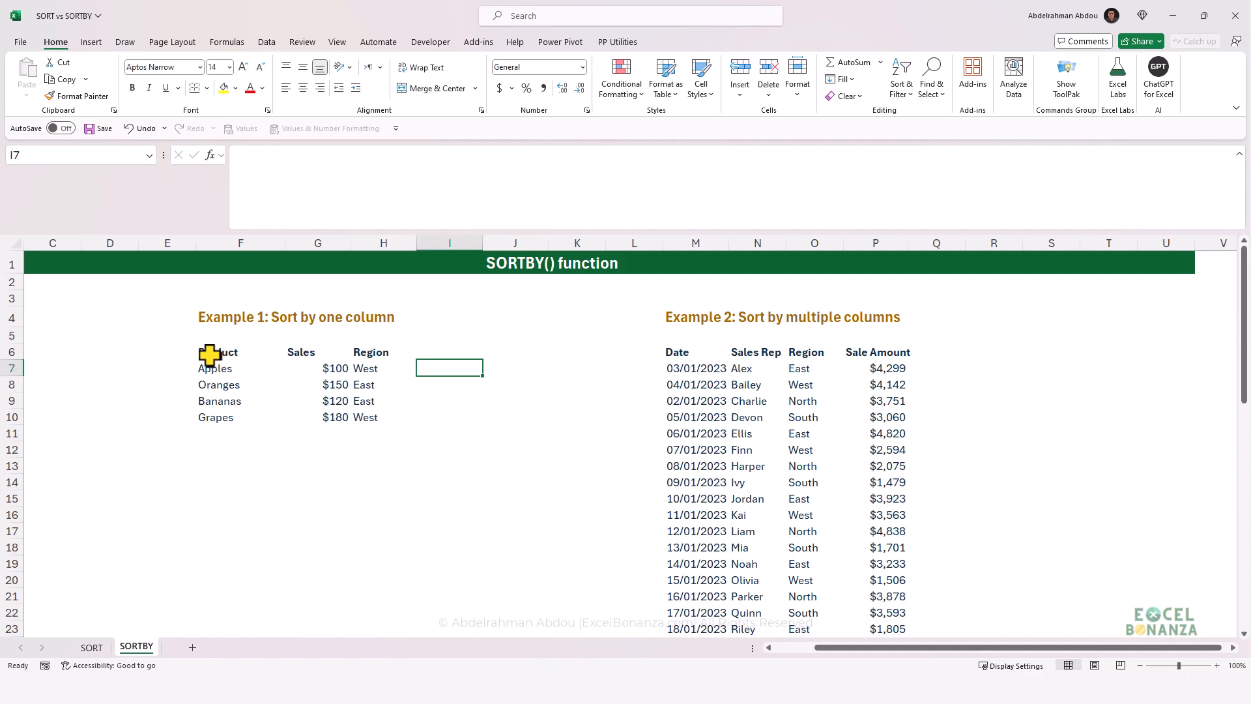
pyautogui.click(302, 367)
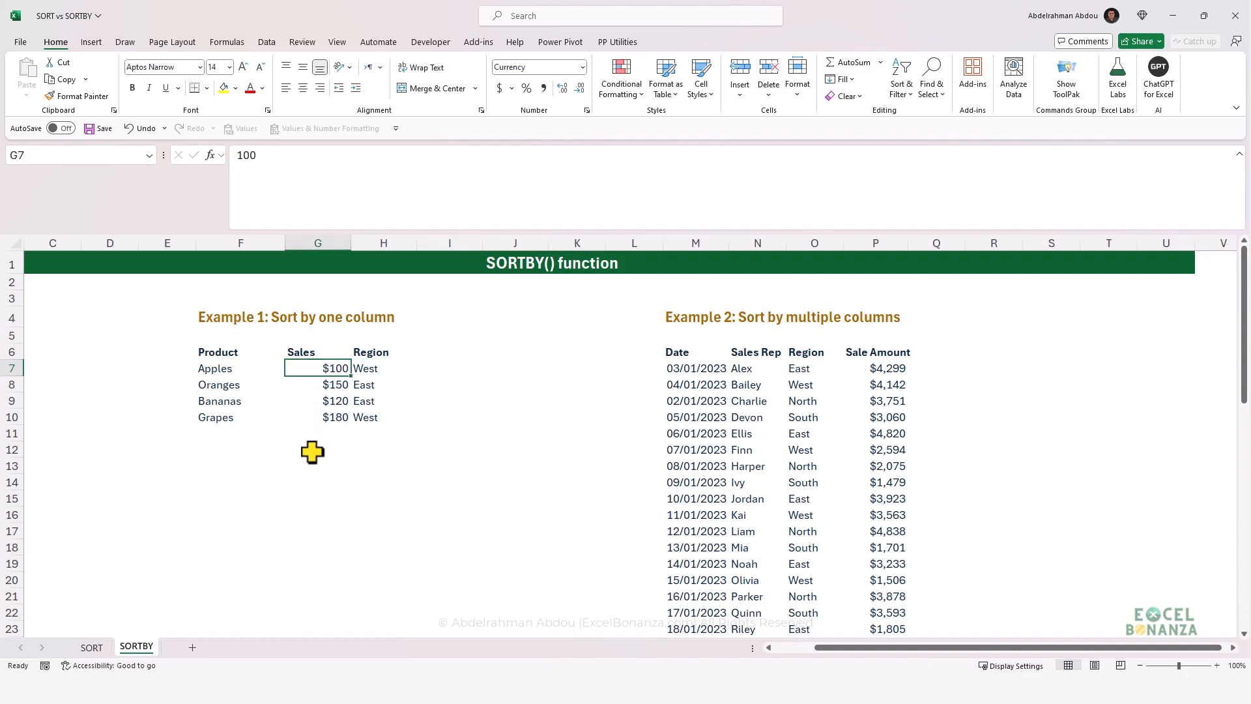
# - Start a SORTBY formula in I6 of the SORTBY sheet with the product table F6:H10 as its array
pyautogui.click(451, 352)
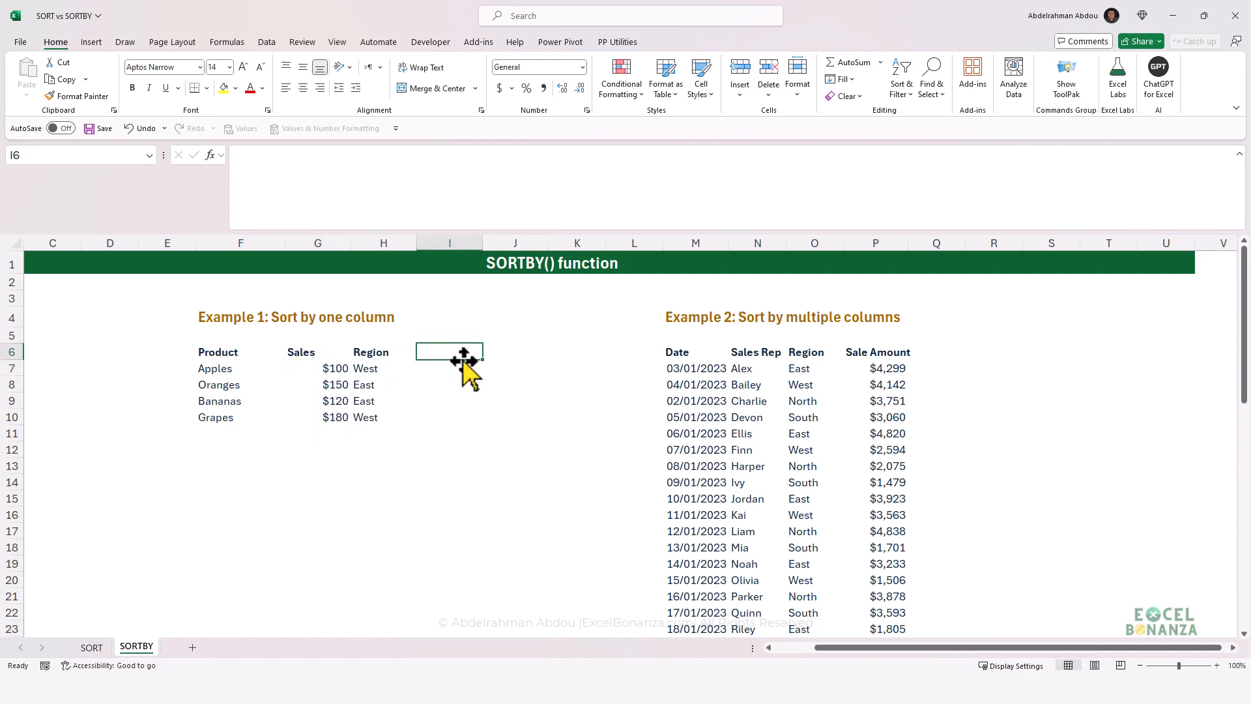
pyautogui.write('=sortb')
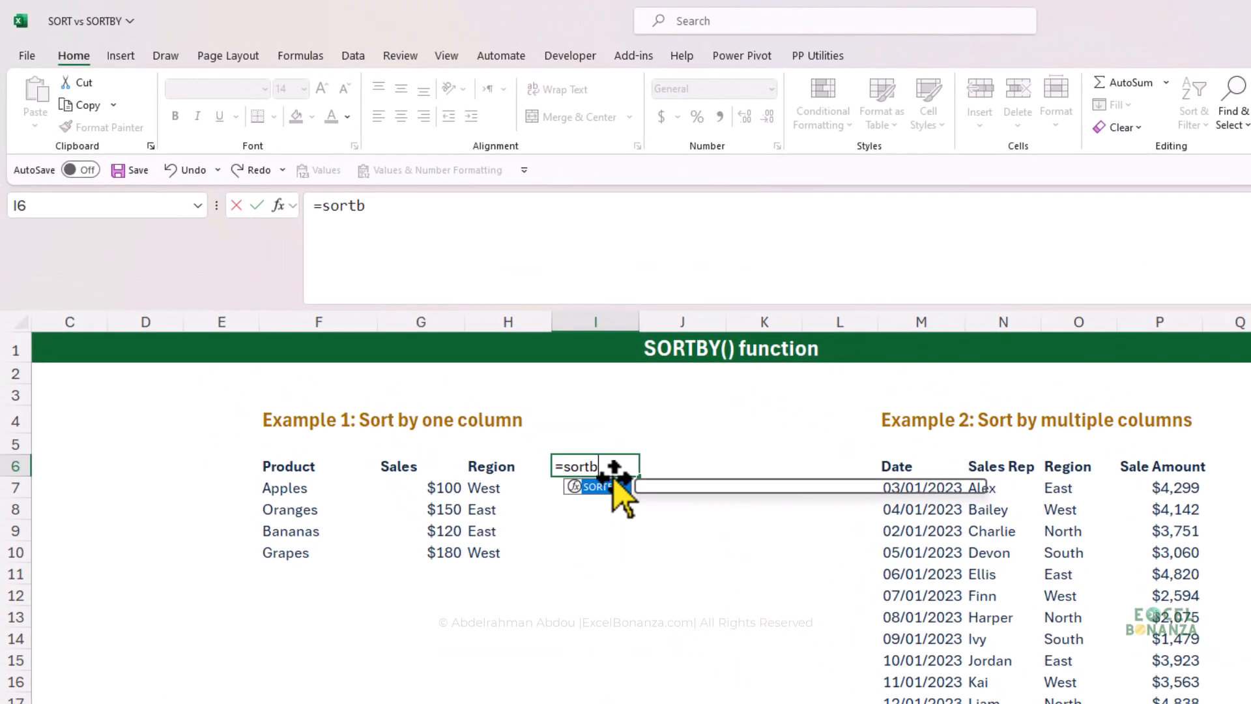
pyautogui.press('Tab')
pyautogui.moveTo(287, 470); pyautogui.dragTo(480, 564)
pyautogui.write(',')
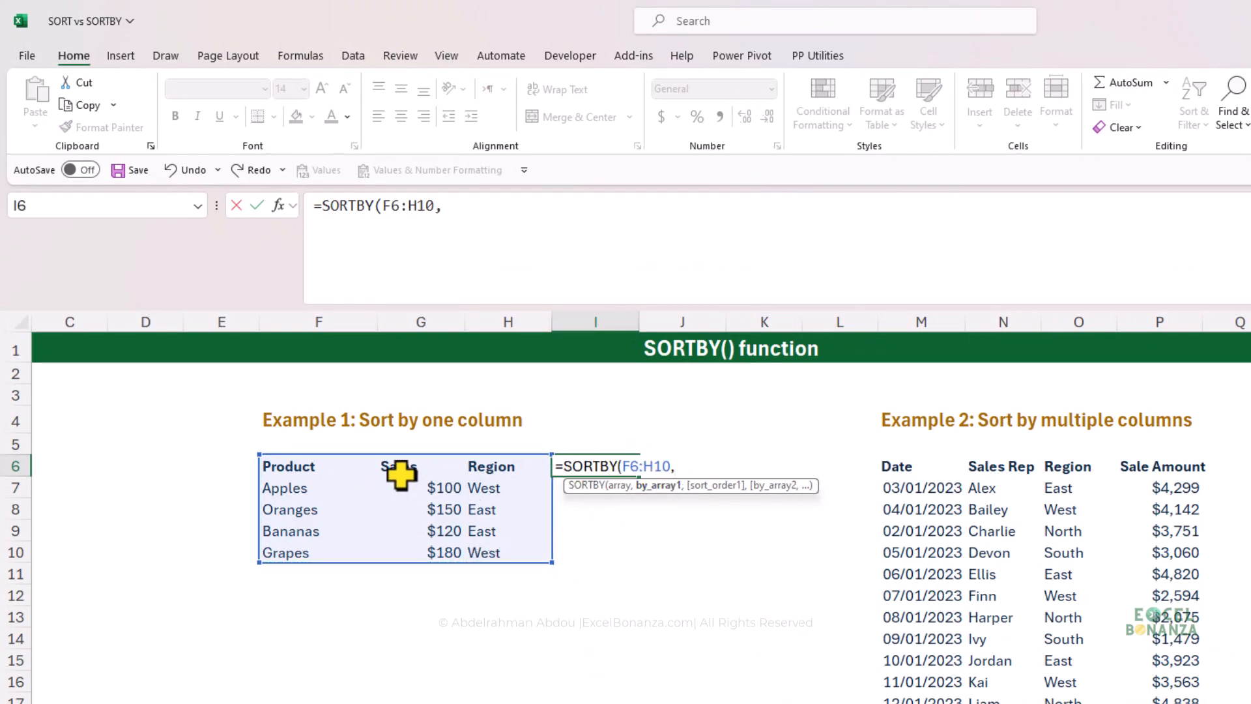
# - Complete the SORTBY formula in I6 with the Sales column G6:G10 as sort array and order -1 for descending
pyautogui.moveTo(407, 467); pyautogui.dragTo(404, 559)
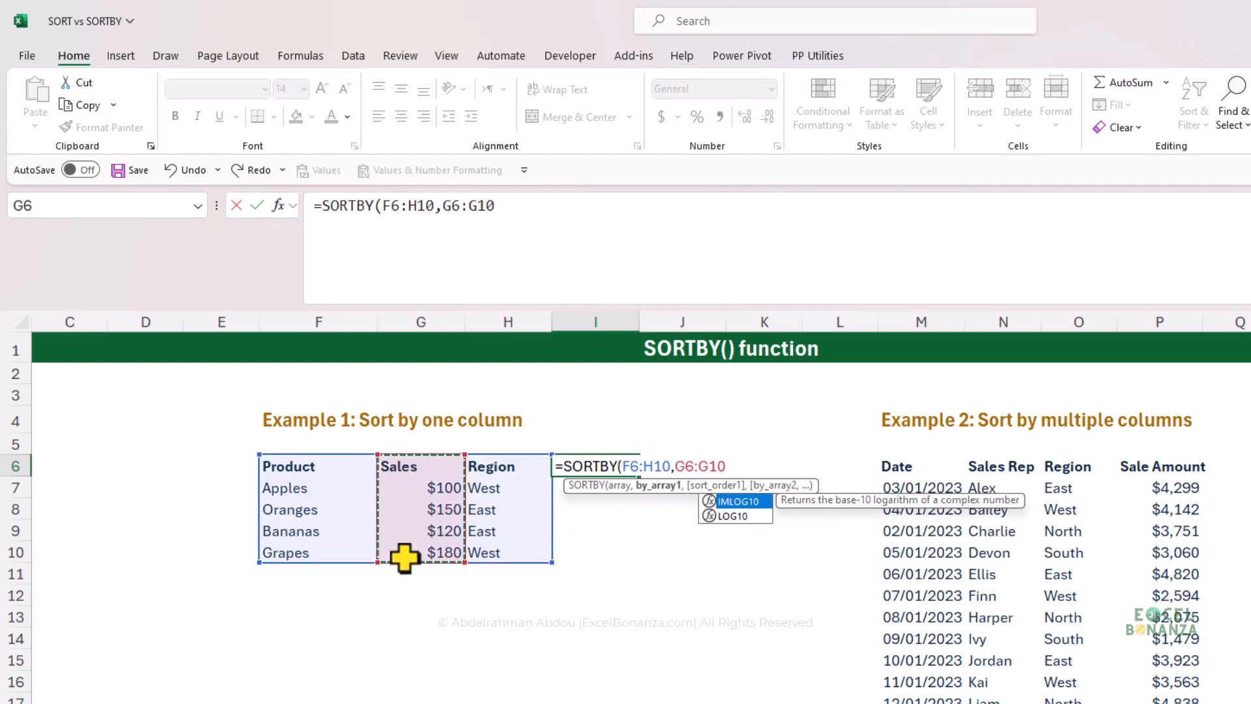
pyautogui.write(',')
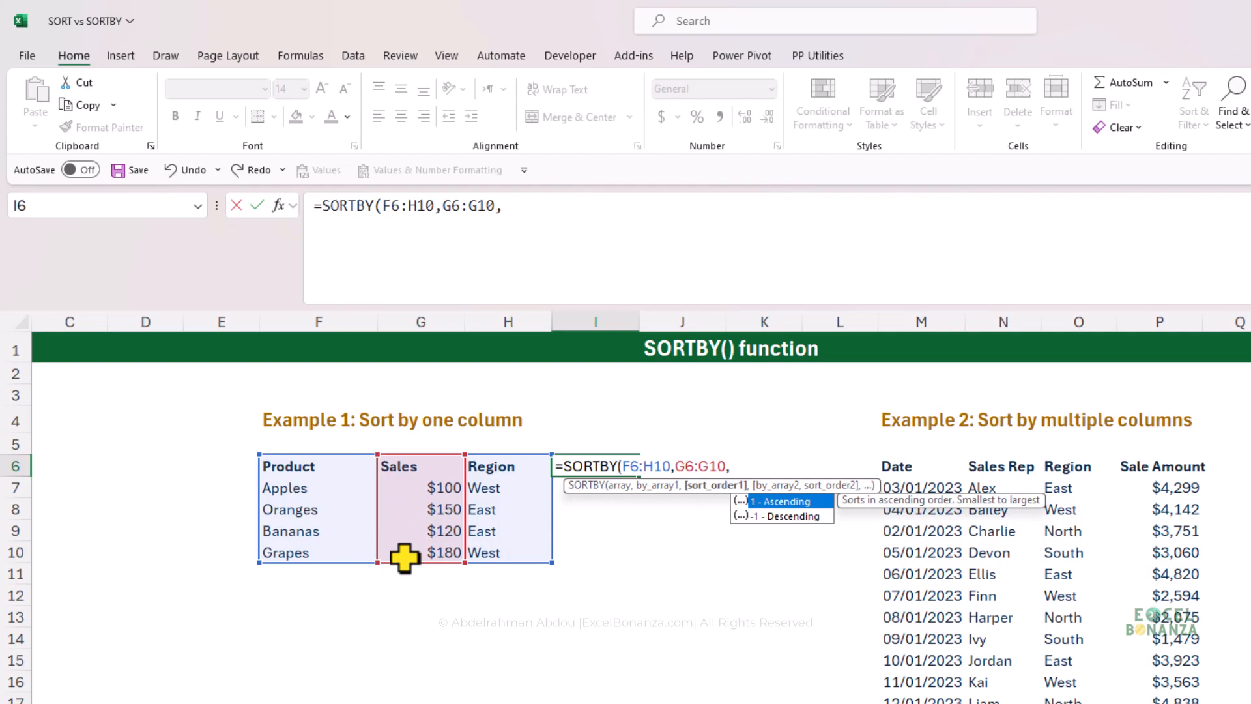
pyautogui.press('Down')
pyautogui.press('Tab')
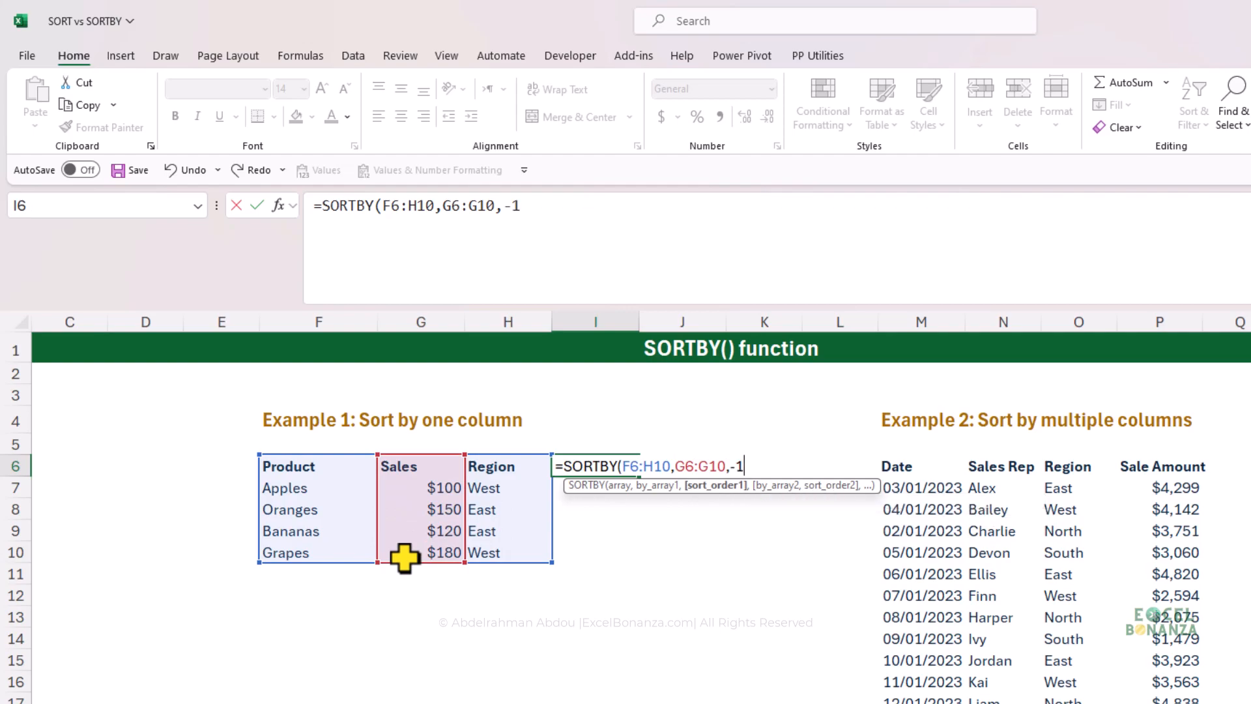
pyautogui.write(')')
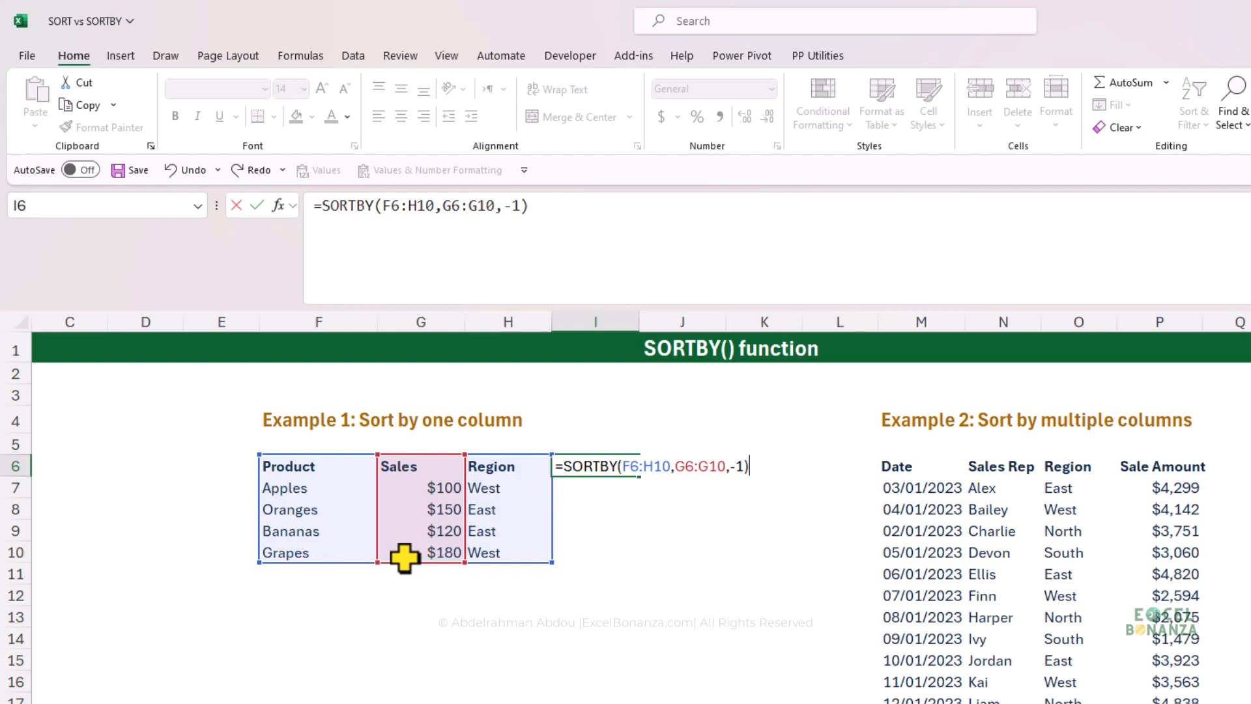
pyautogui.press('Return')
pyautogui.click(612, 467)
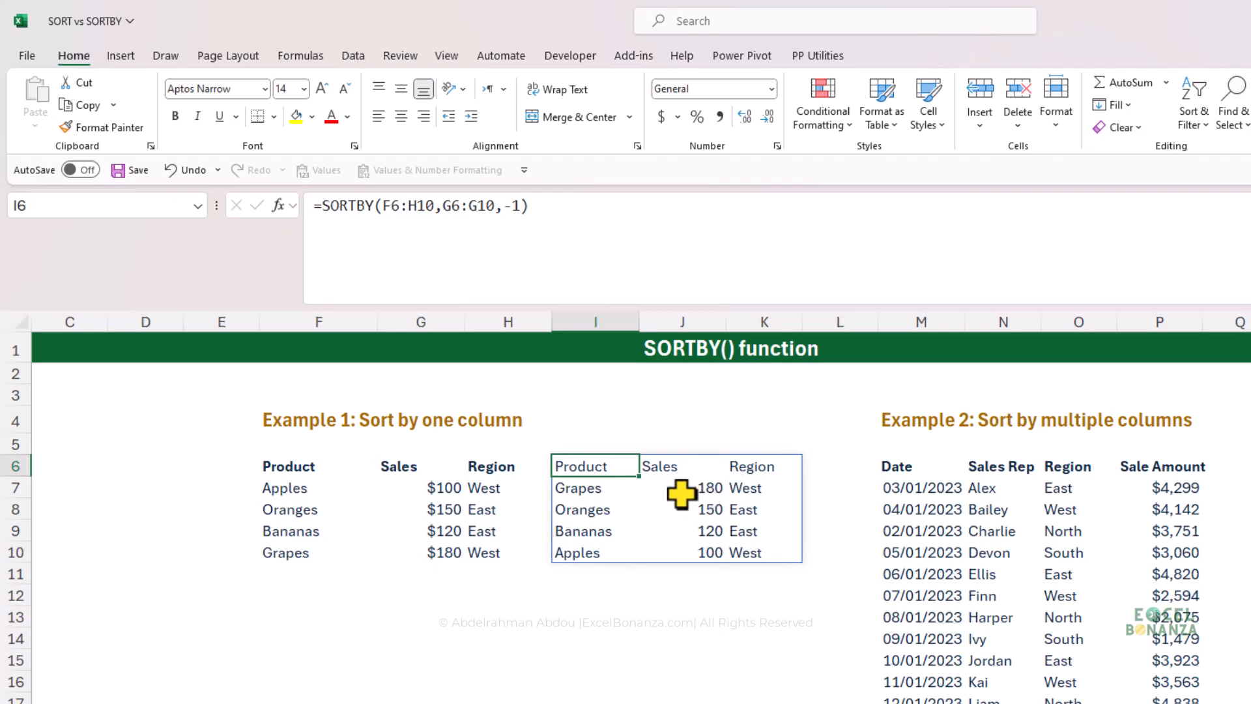
pyautogui.click(681, 494)
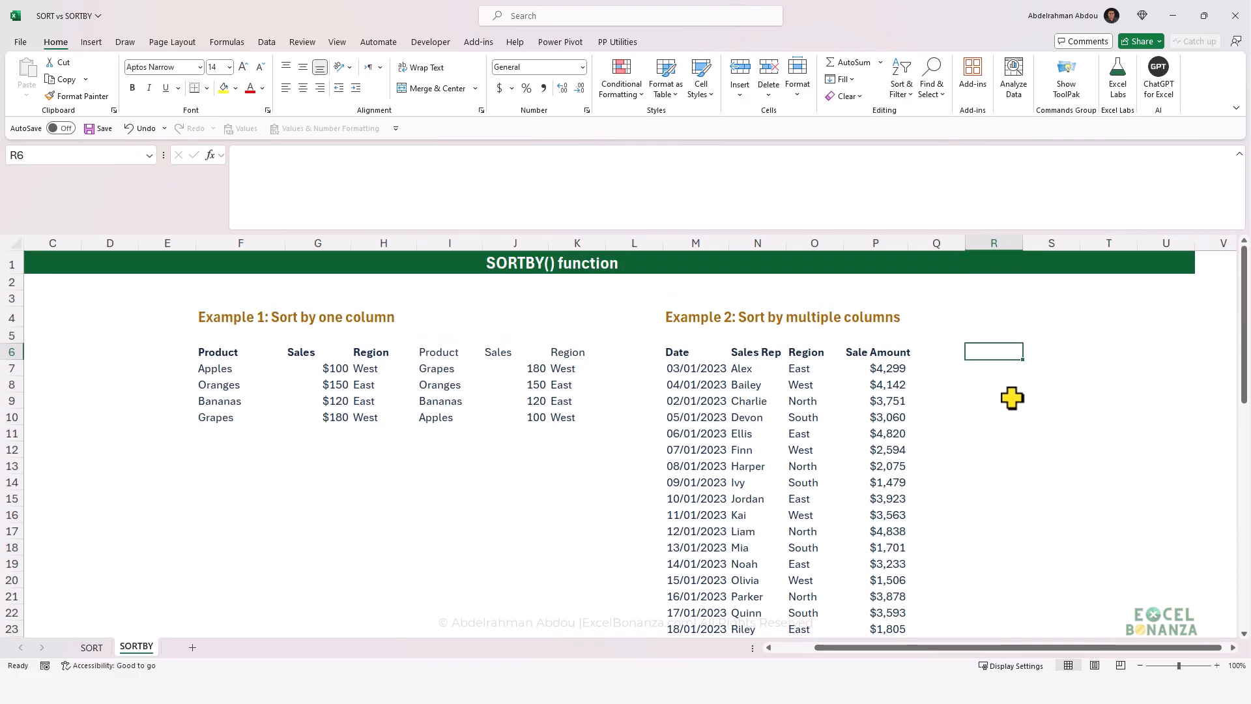
# - Start a SORTBY formula in R6 with the Example 2 sales table M6:P26 as its array
pyautogui.write('=')
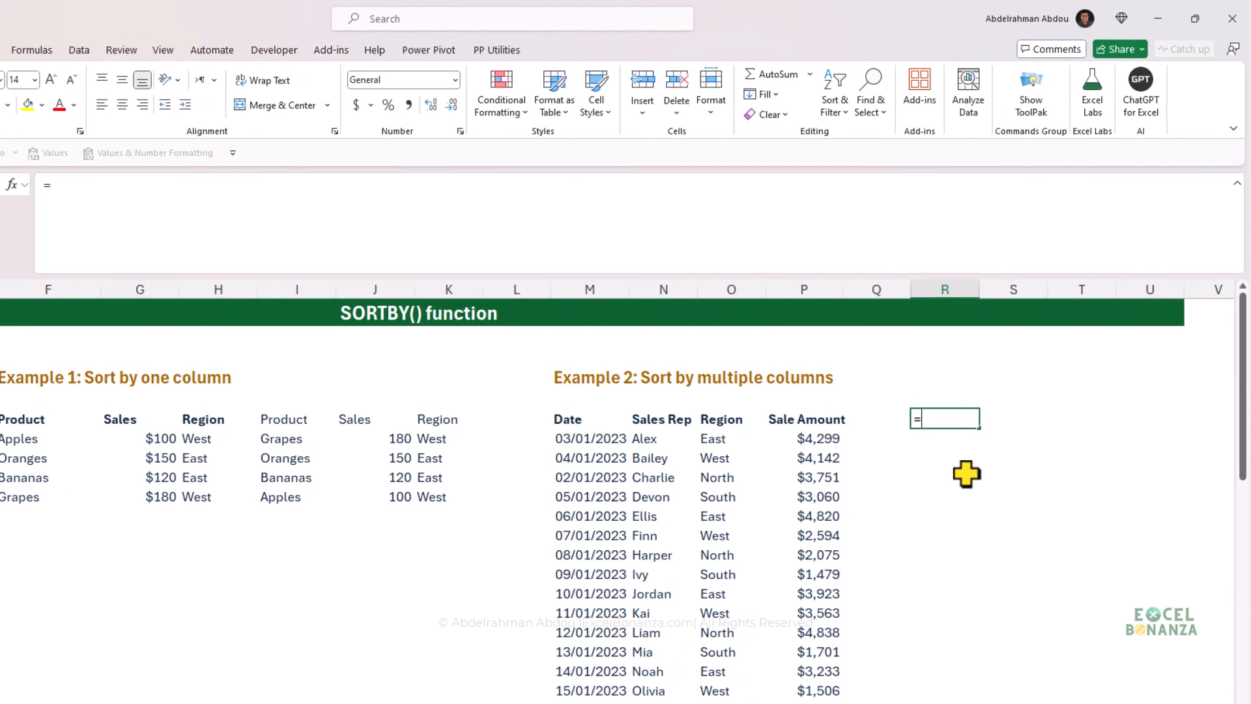
pyautogui.write('sortby')
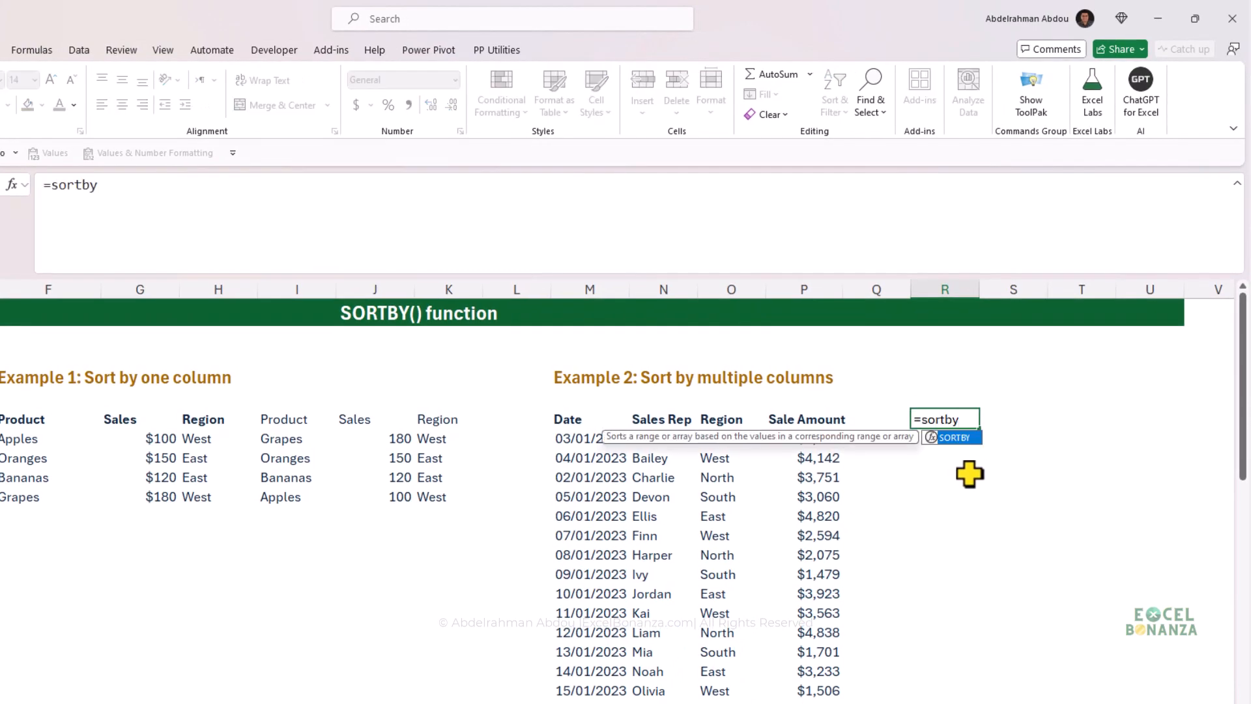
pyautogui.press('Tab')
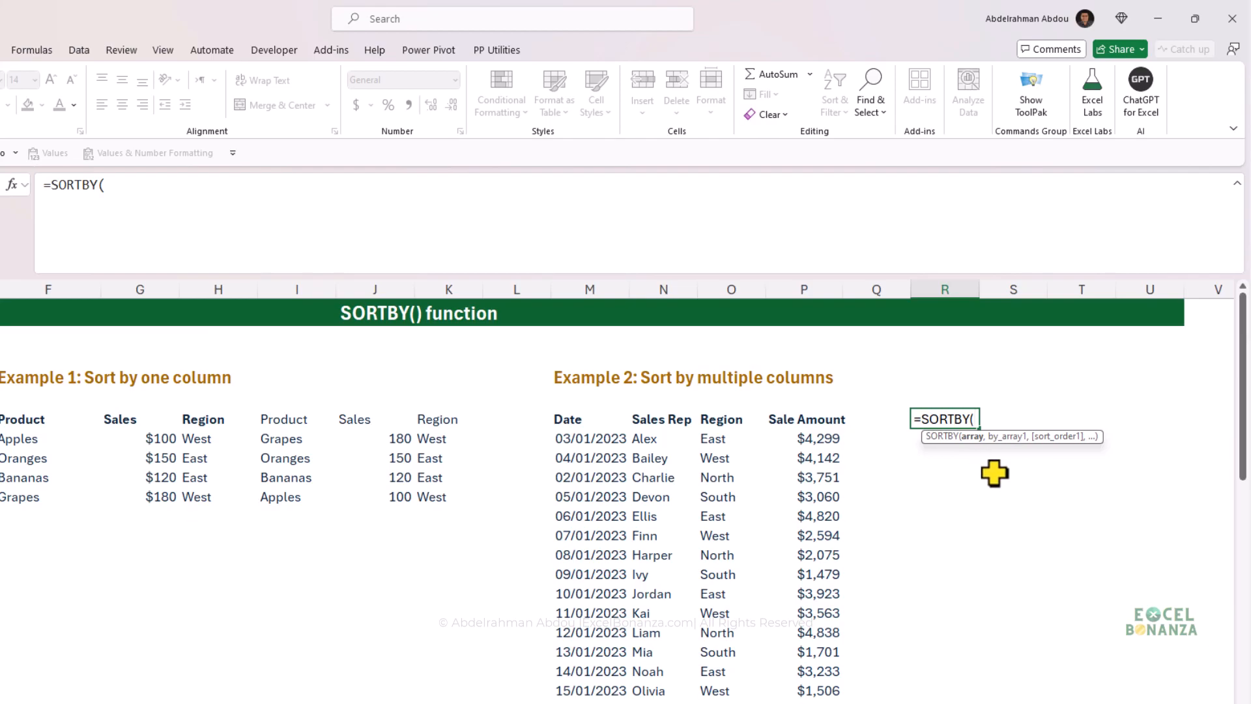
pyautogui.scroll(-1, 925, 480)
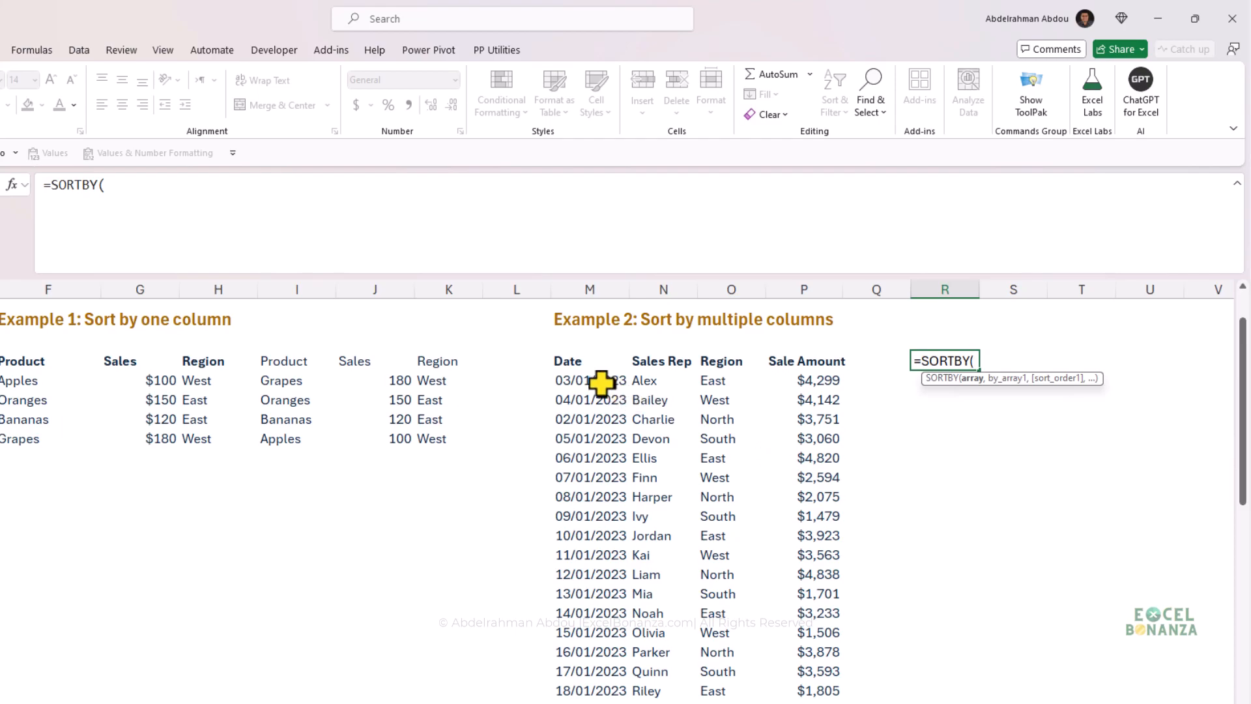
pyautogui.moveTo(573, 362); pyautogui.dragTo(795, 595)
pyautogui.hotkey('ctrl', 'shift', 'Down')
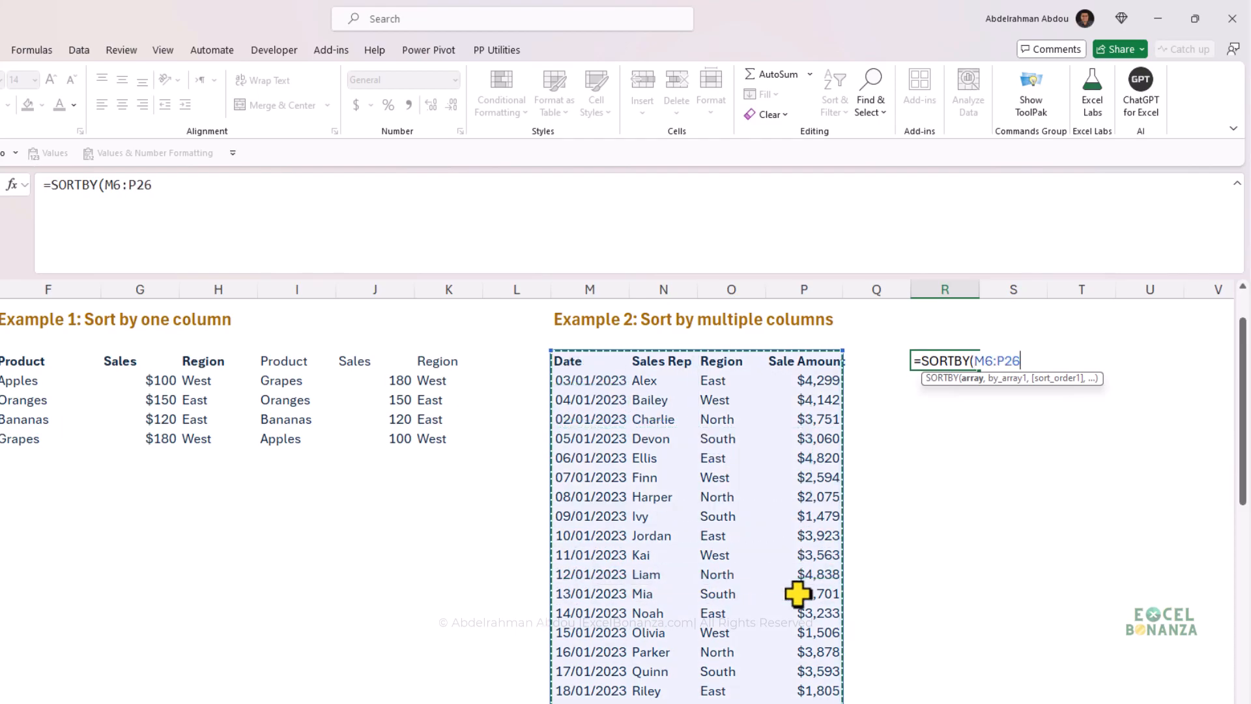
pyautogui.write(',')
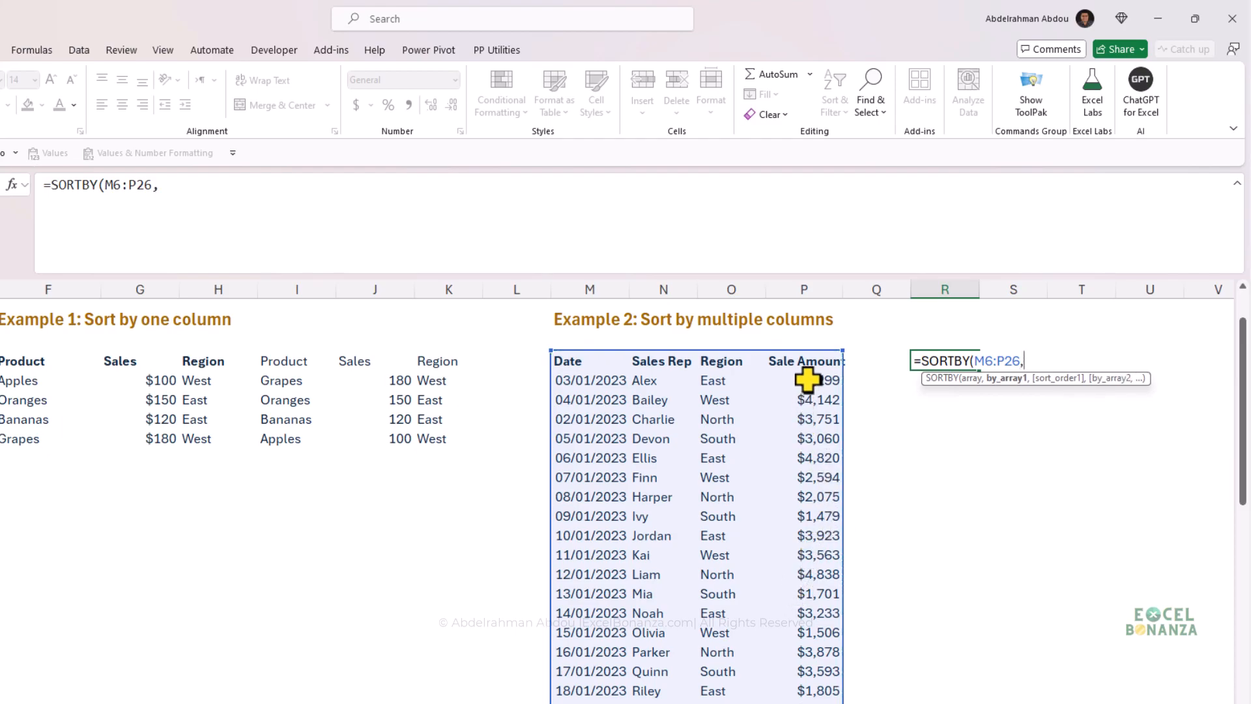
# - Add the Sale Amount column P6:P26 as the first sort array with order -1 for descending
pyautogui.moveTo(804, 363); pyautogui.dragTo(807, 679)
pyautogui.scroll(2, 818, 593)
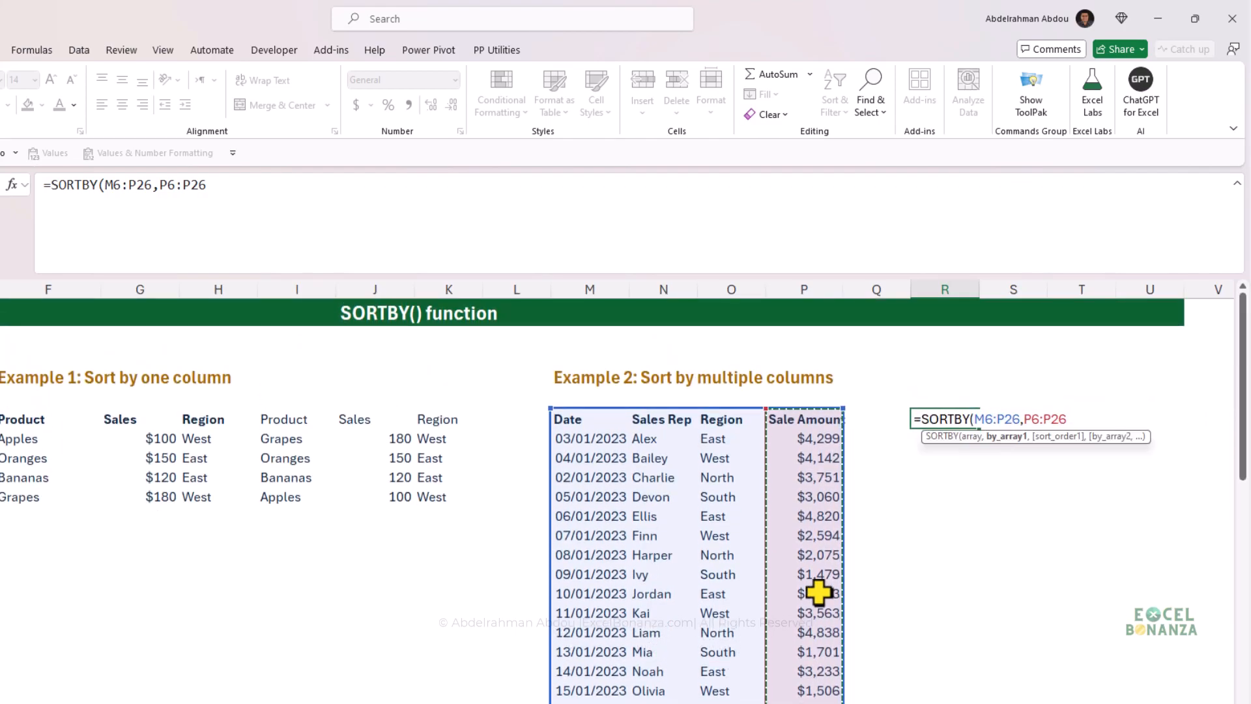
pyautogui.write(',')
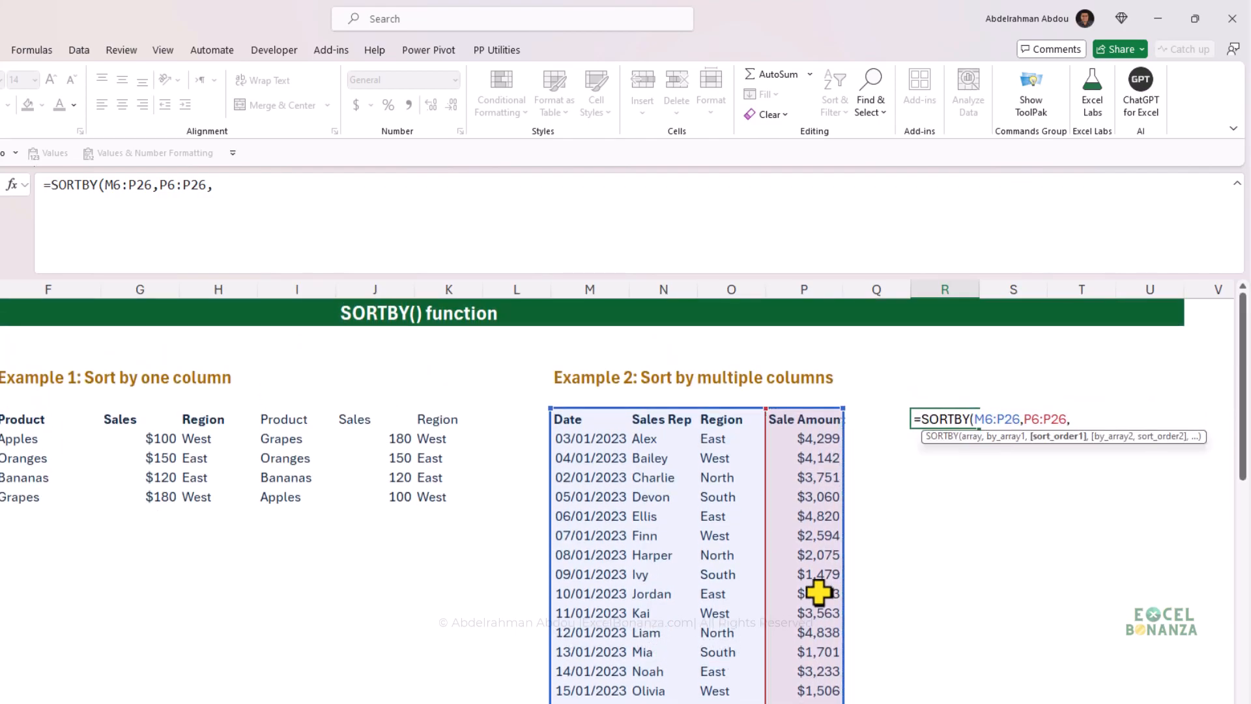
pyautogui.press('Escape')
pyautogui.write('-1,')
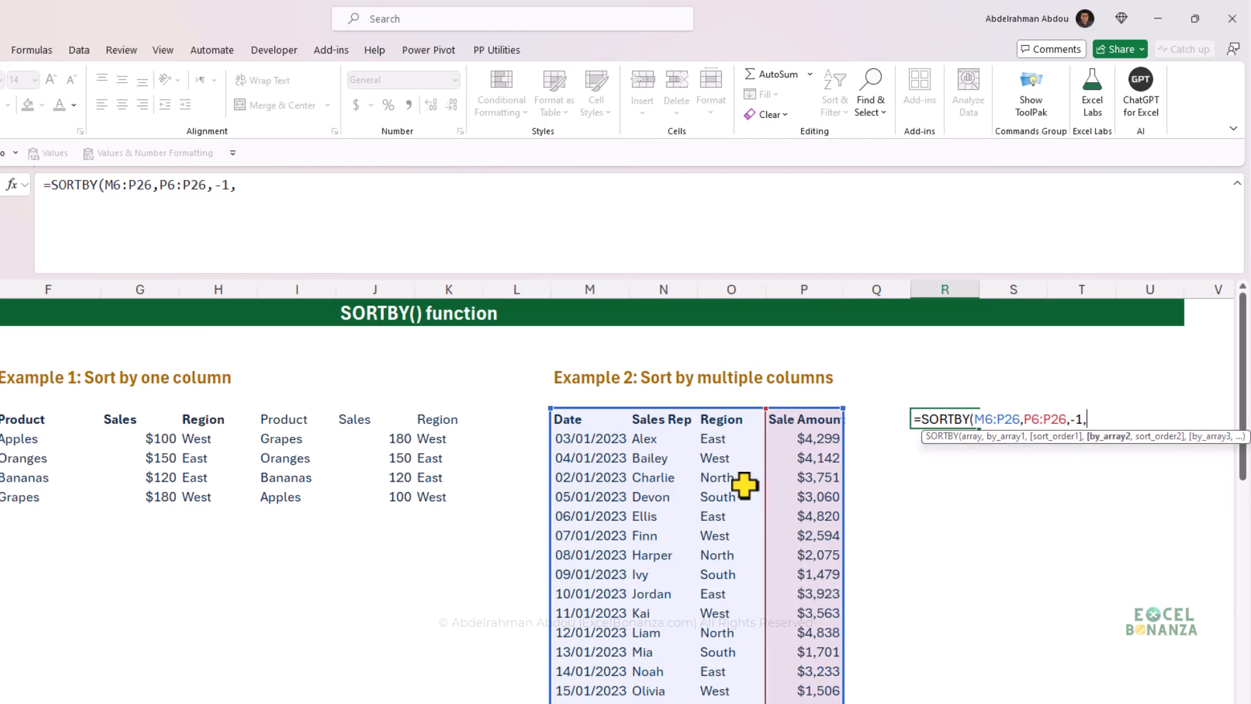
# - Complete the formula in R6 with the Sales Rep column N6:N26 as second sort array and order 1 for ascending
pyautogui.moveTo(660, 424); pyautogui.dragTo(670, 698)
pyautogui.write(',')
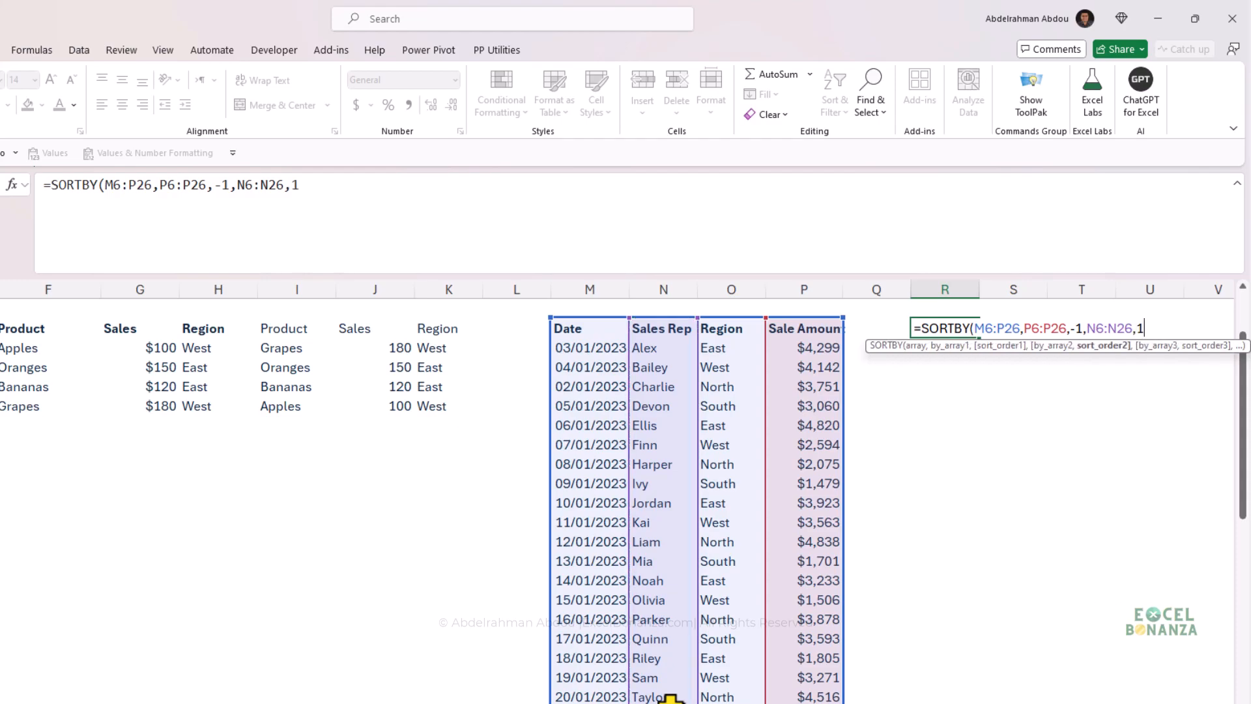
pyautogui.write('1)')
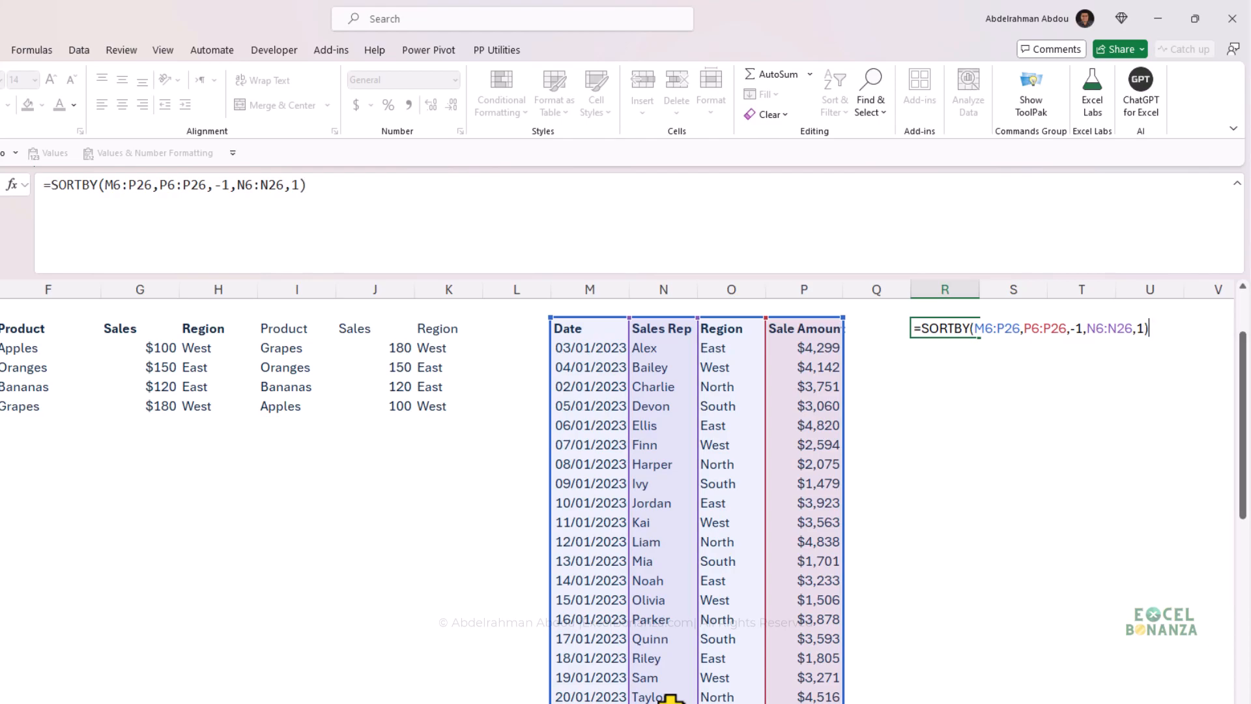
pyautogui.press('Return')
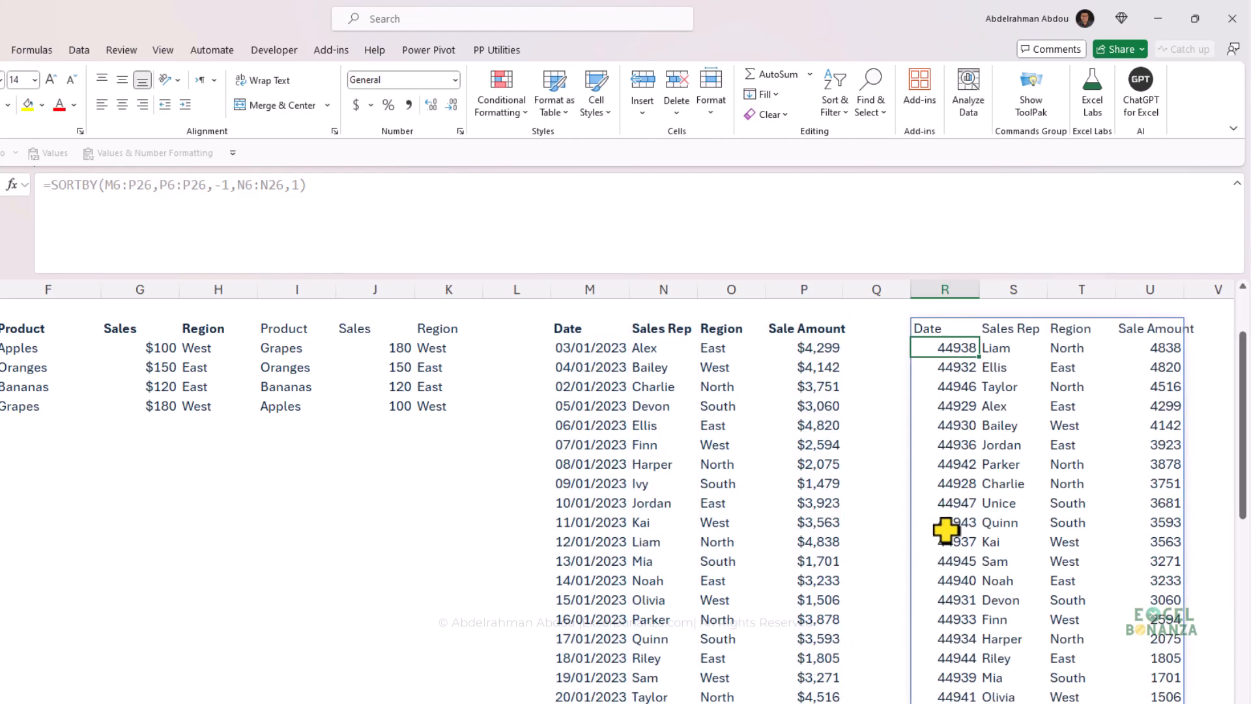
pyautogui.click(1146, 351)
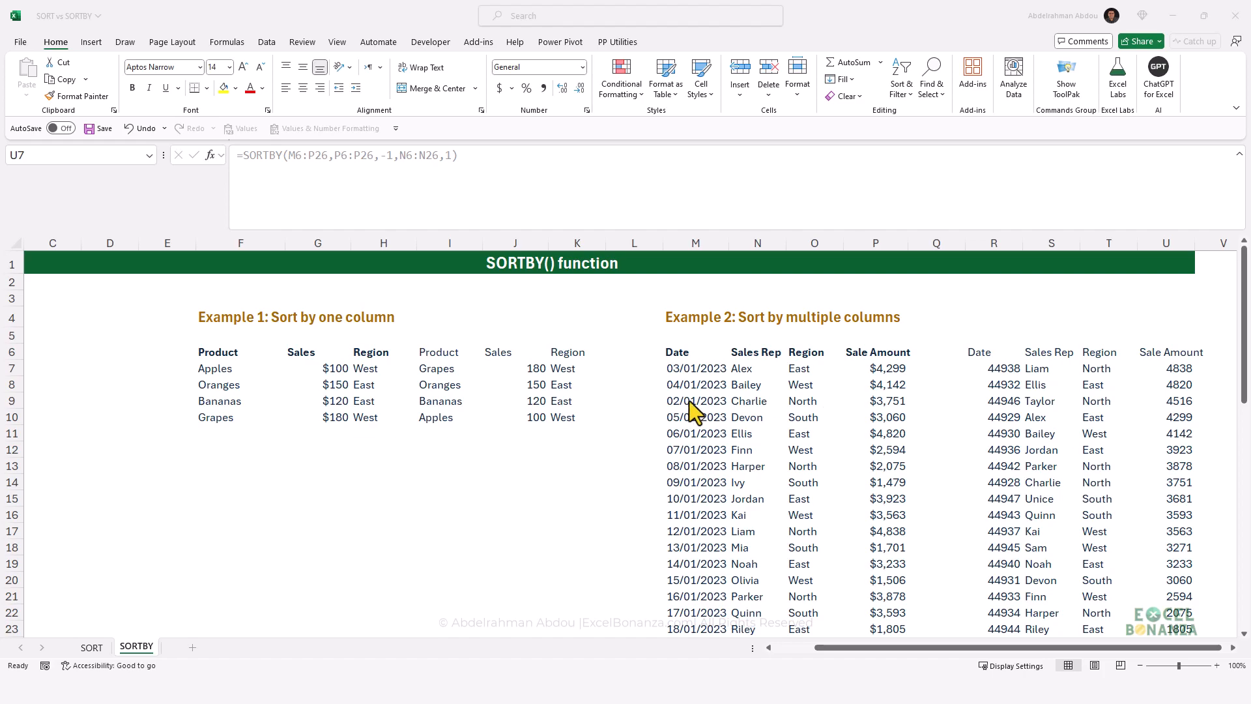
# - Start a SORTBY formula in I33 for Example 3 with the Sales Rep column E33:E53 as its array
pyautogui.scroll(-4, 324, 452)
pyautogui.scroll(-5, 324, 452)
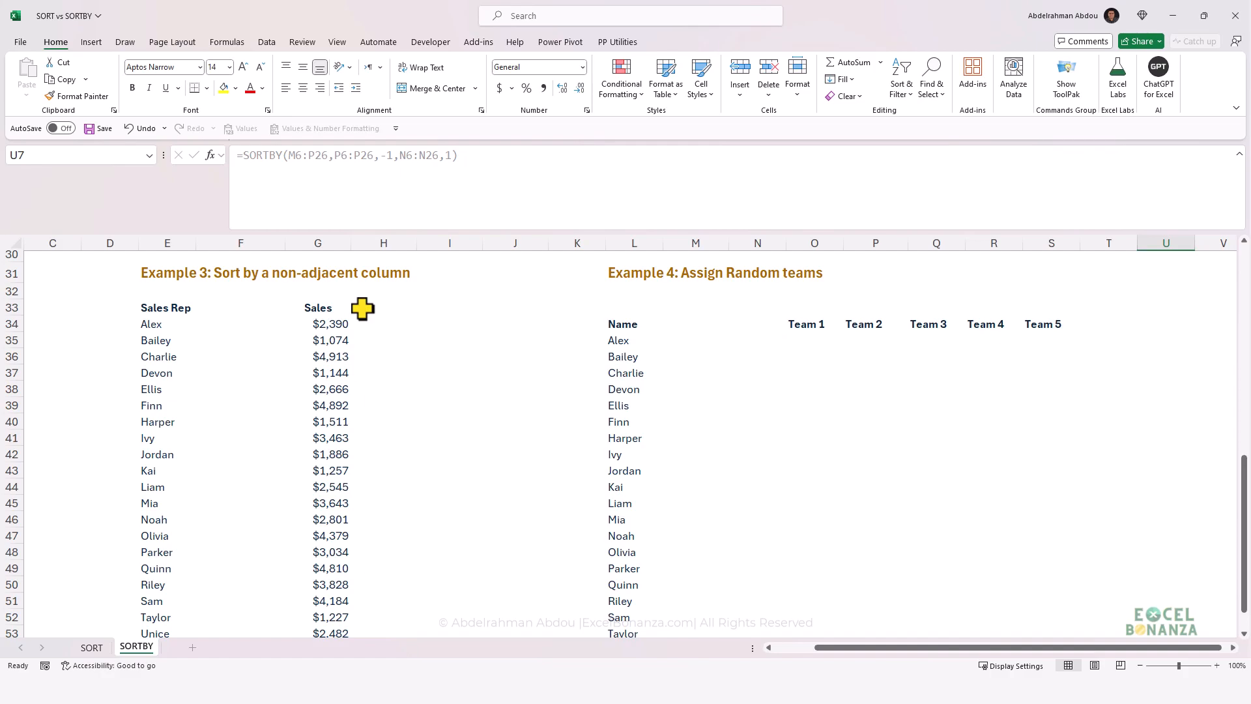
pyautogui.click(405, 322)
pyautogui.click(422, 319)
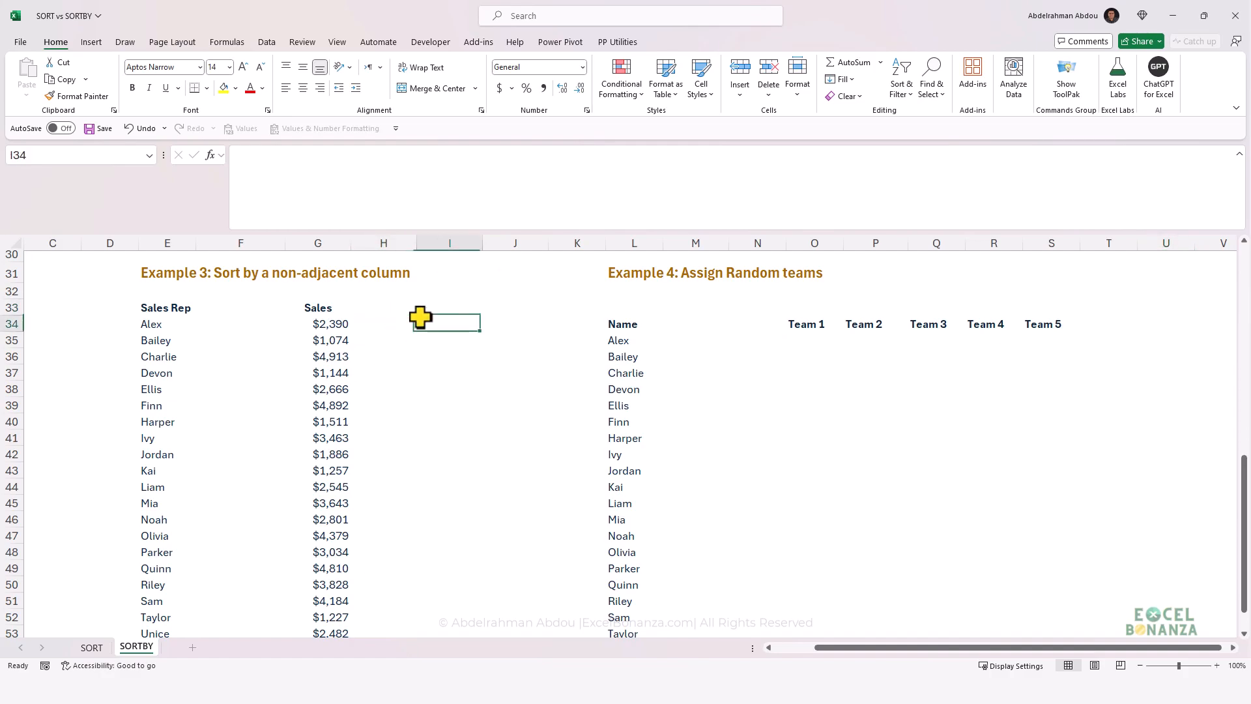
pyautogui.click(424, 310)
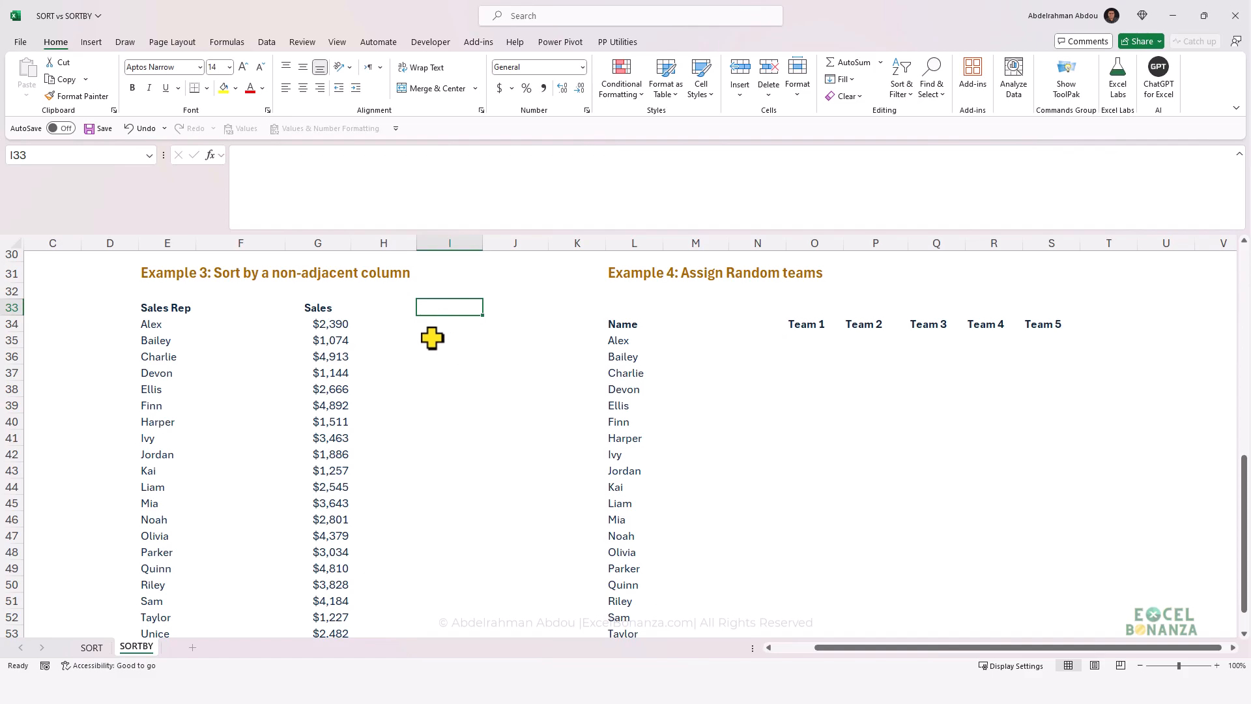
pyautogui.scroll(-1, 432, 338)
pyautogui.scroll(1, 432, 338)
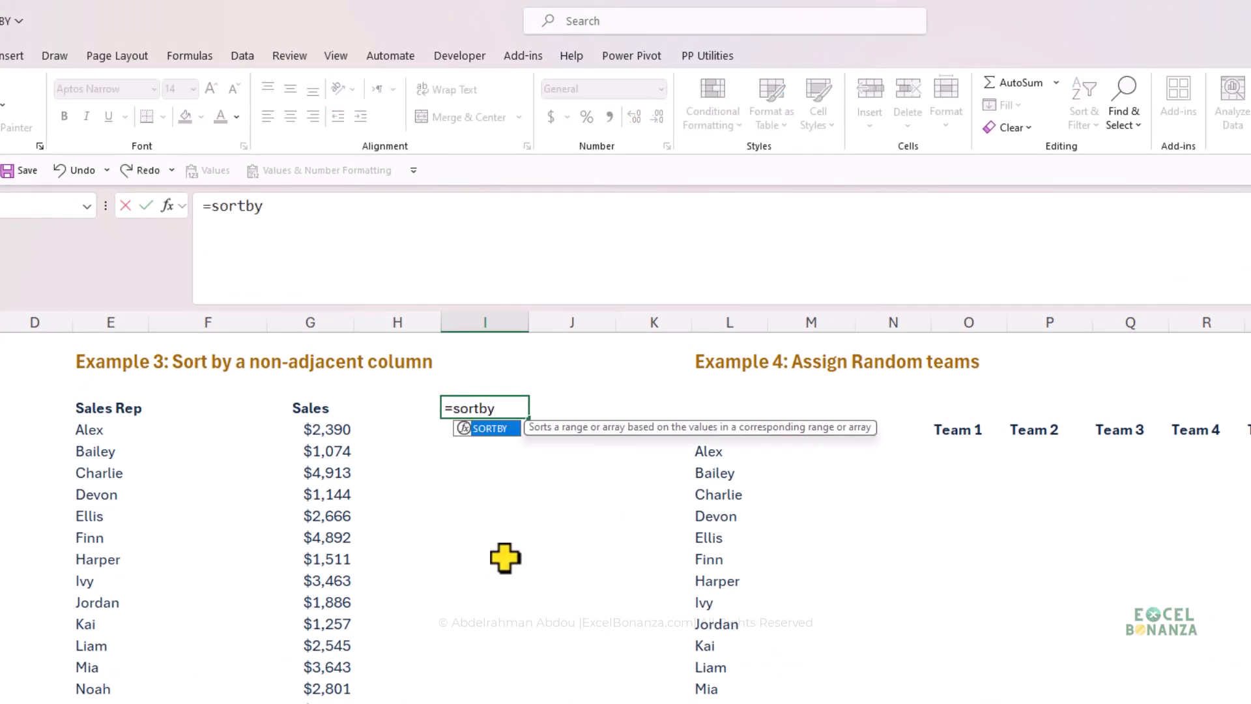
pyautogui.press('Tab')
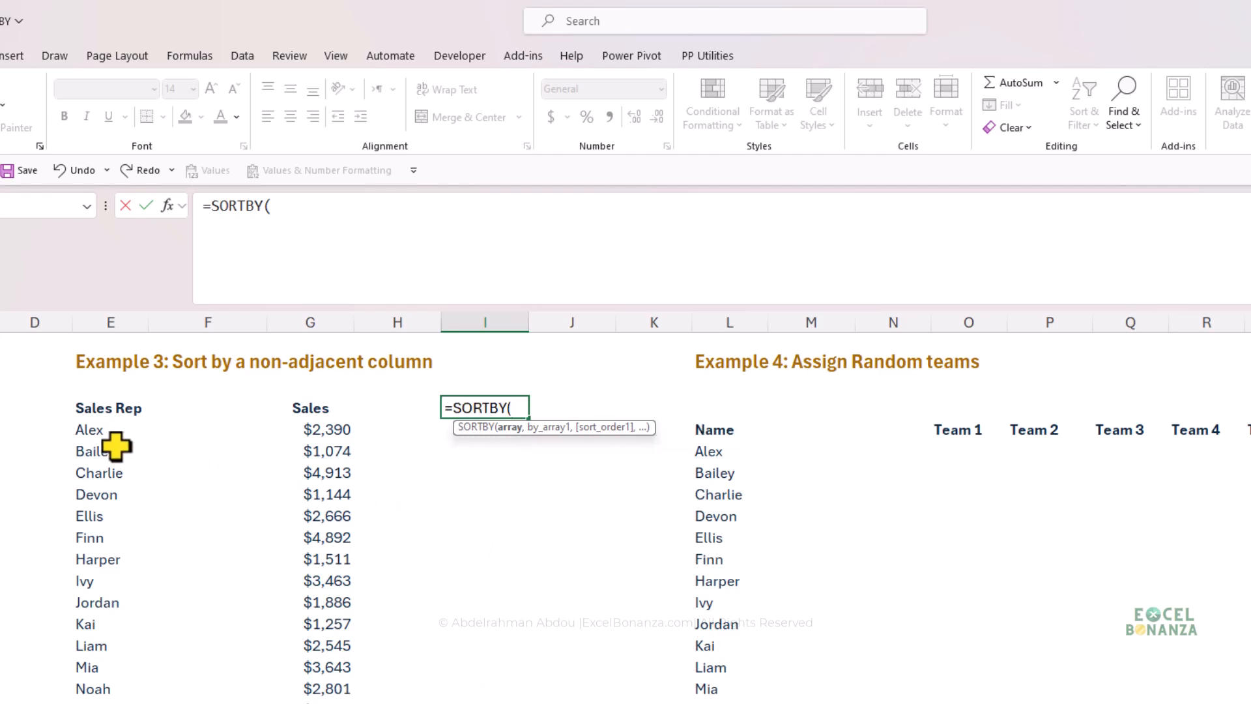
pyautogui.moveTo(95, 415); pyautogui.dragTo(287, 697)
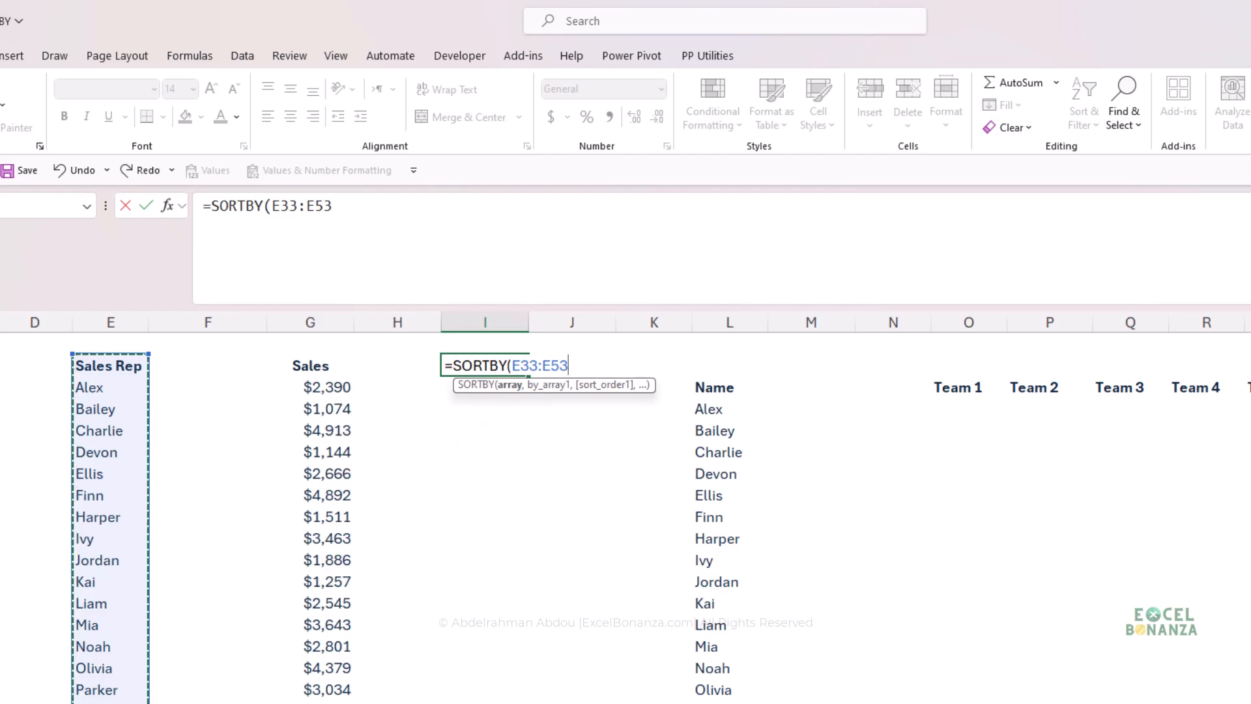
pyautogui.write(',')
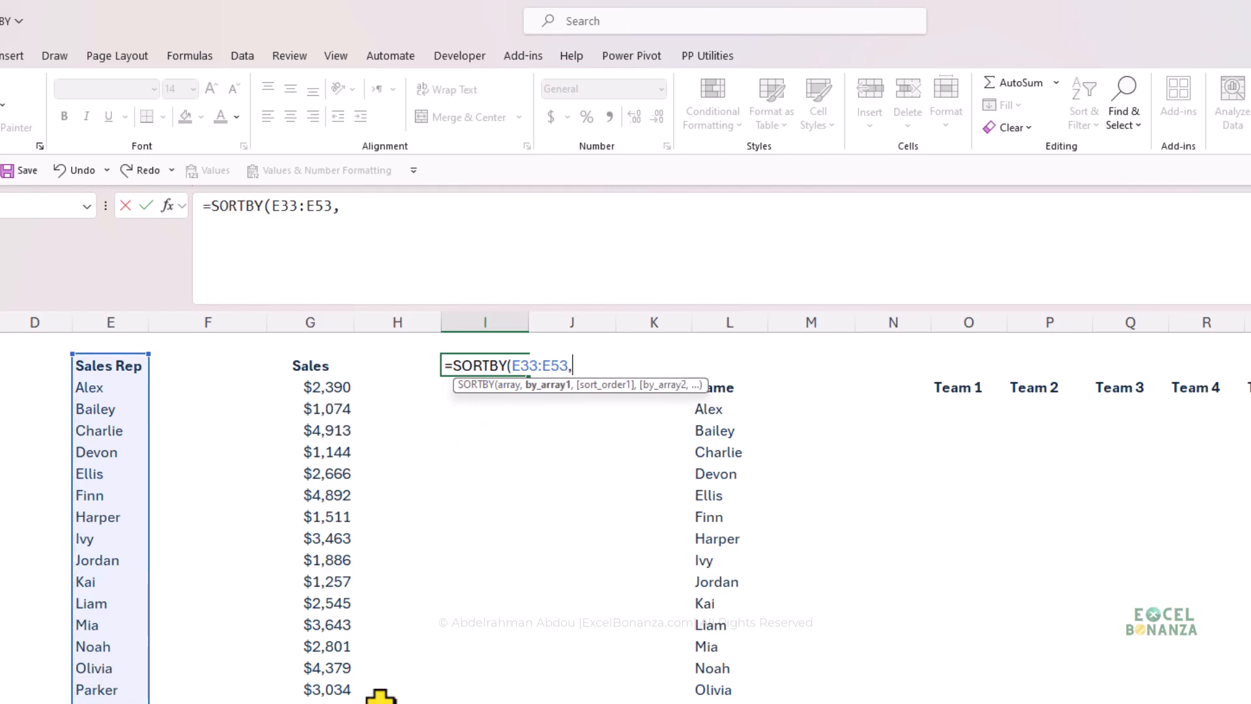
# - Complete the formula in I33 with sort array G33:G53 and order -1, and check the first sorted reps against their Sales values
pyautogui.moveTo(322, 366); pyautogui.dragTo(306, 702)
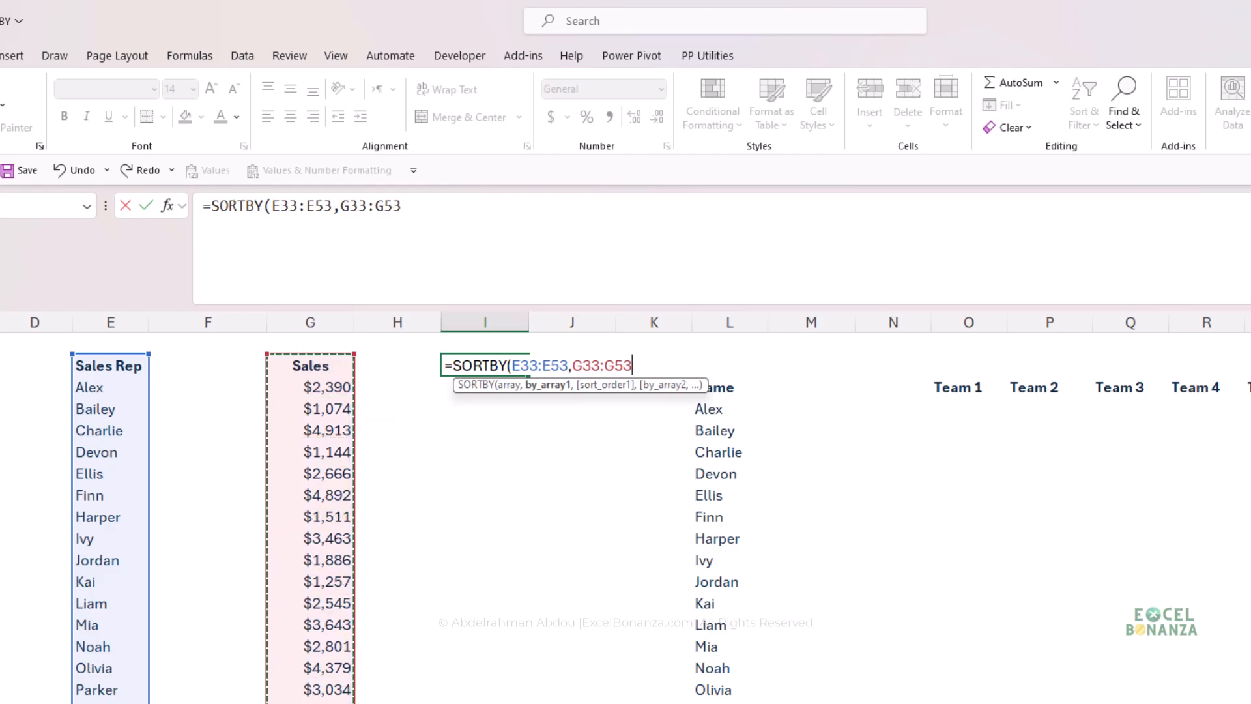
pyautogui.write(',')
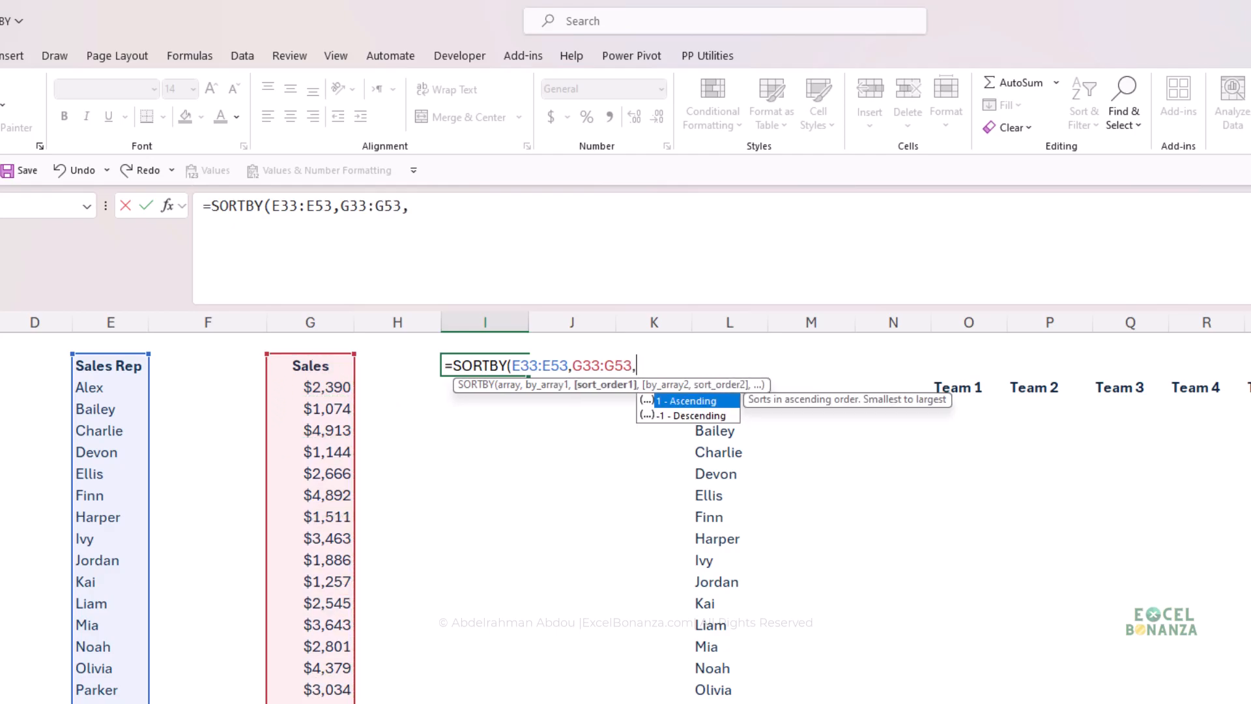
pyautogui.write('-1')
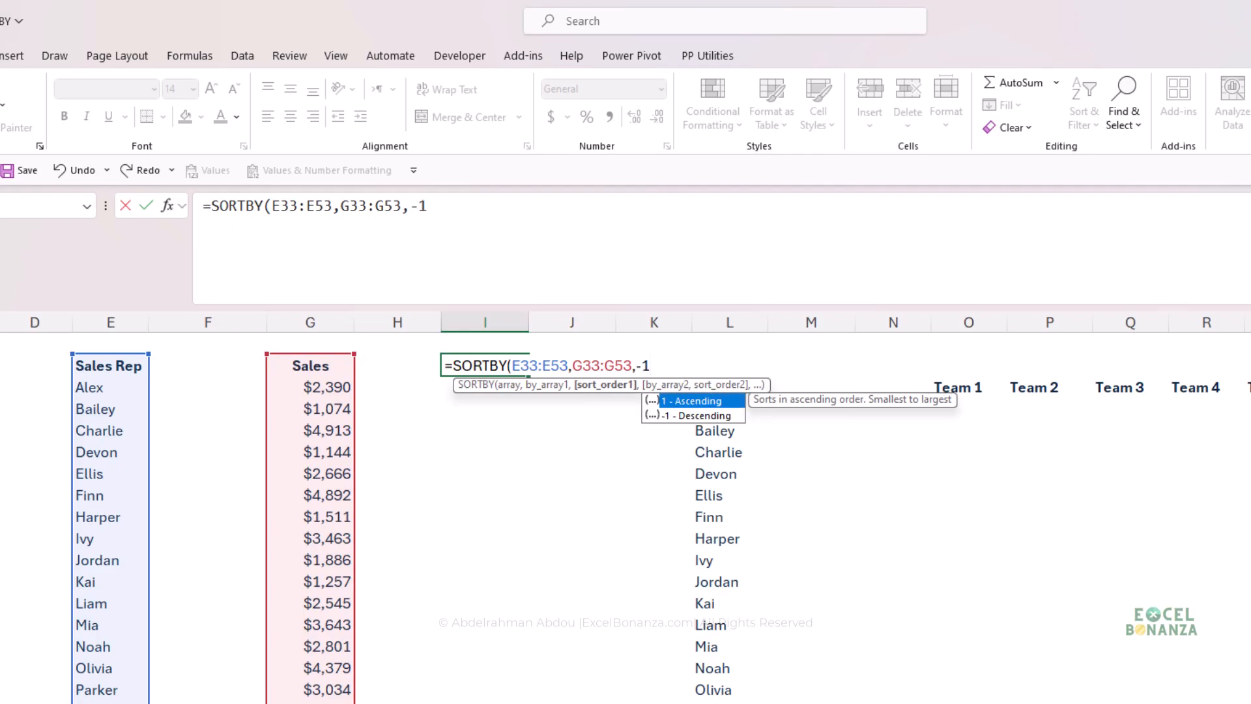
pyautogui.write(')')
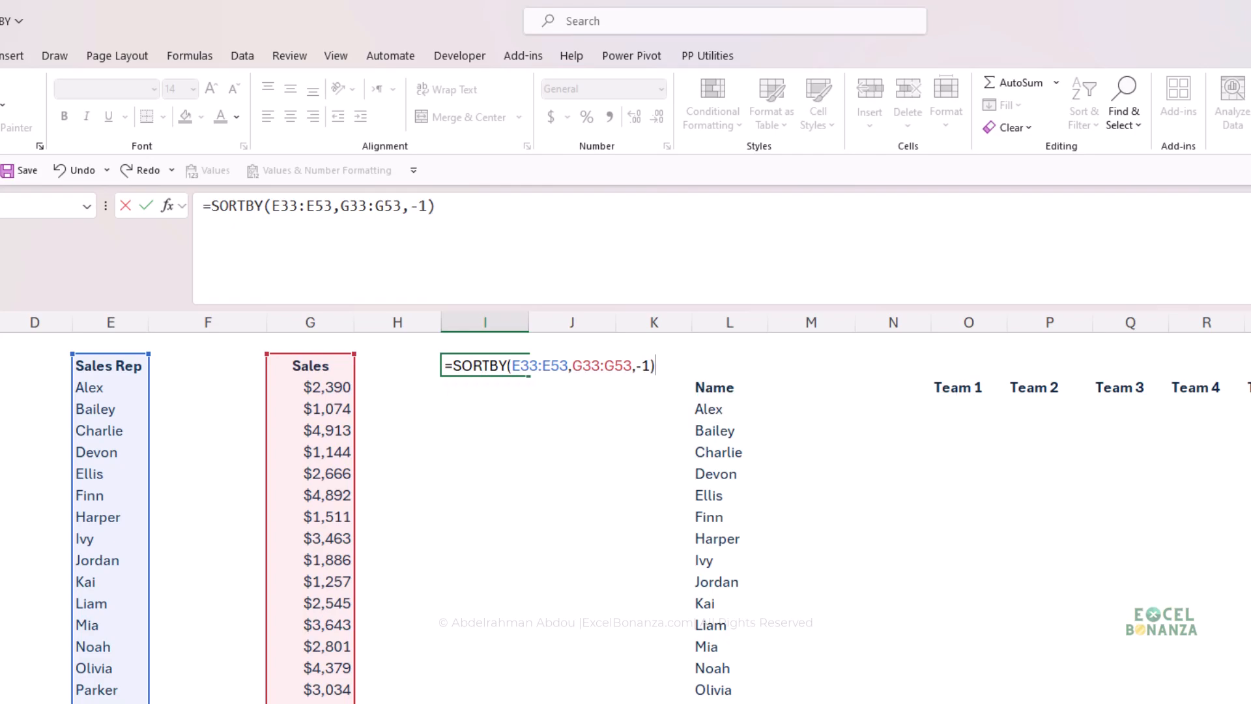
pyautogui.press('Return')
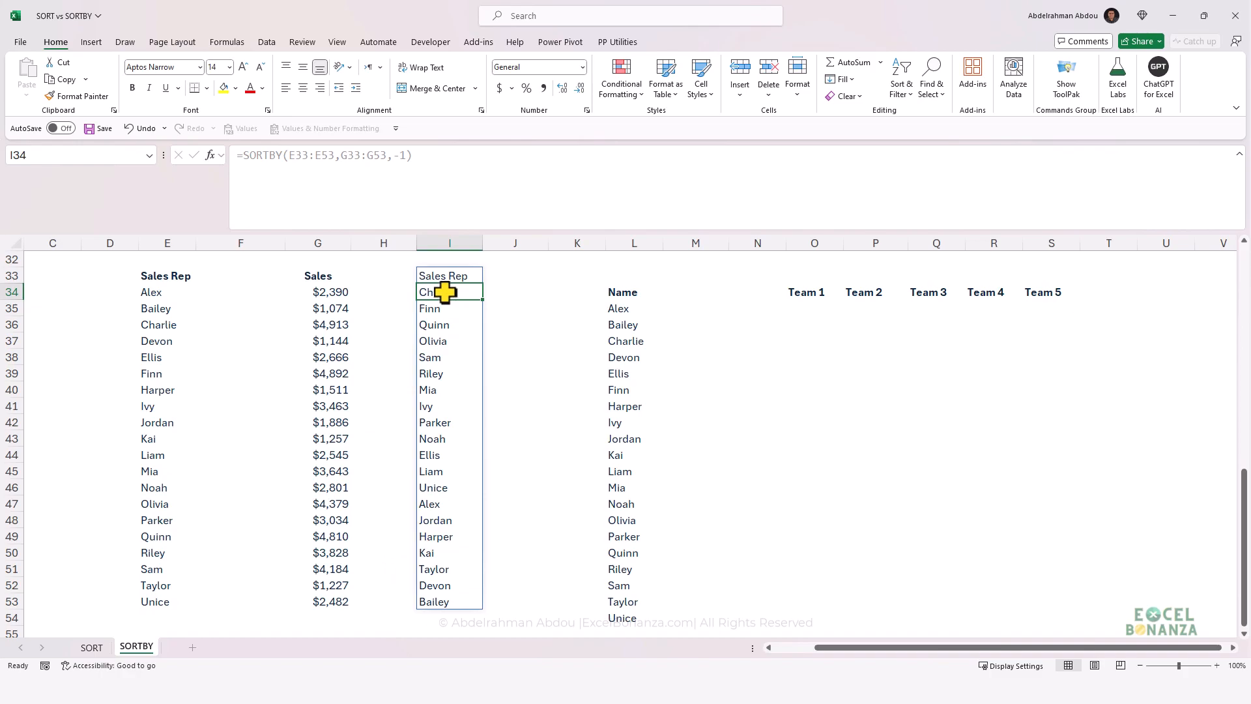
pyautogui.click(324, 324)
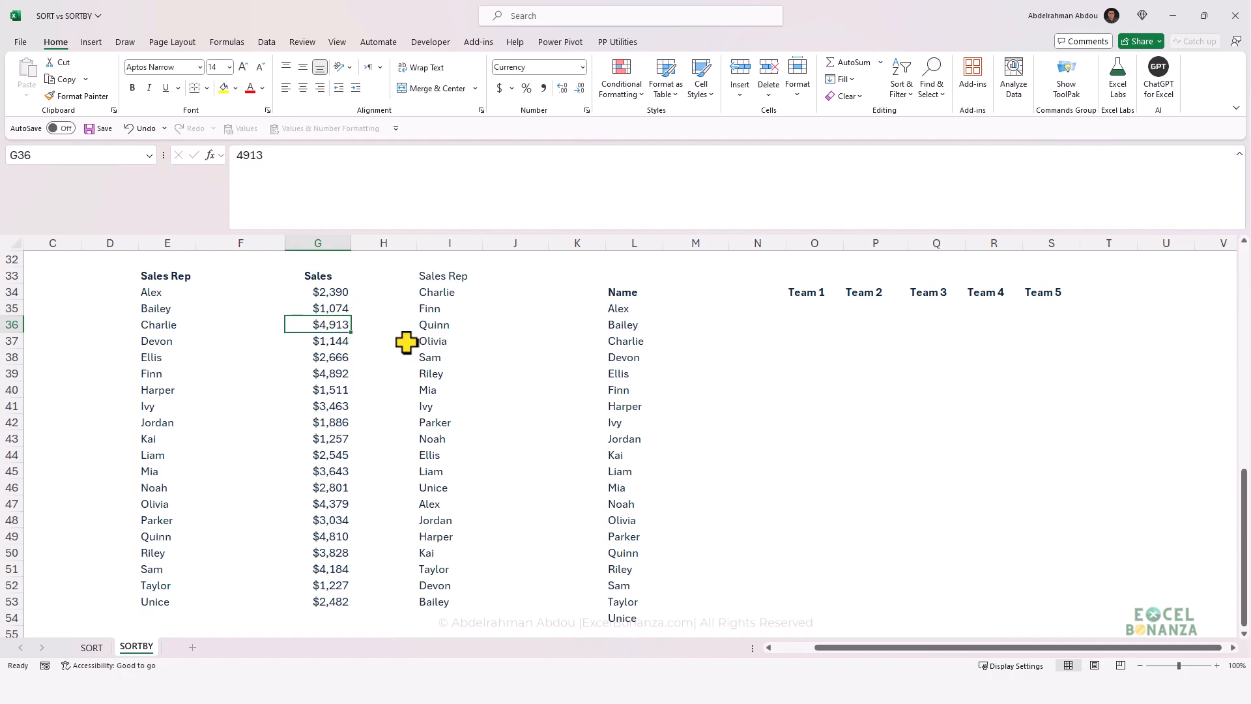
pyautogui.click(434, 310)
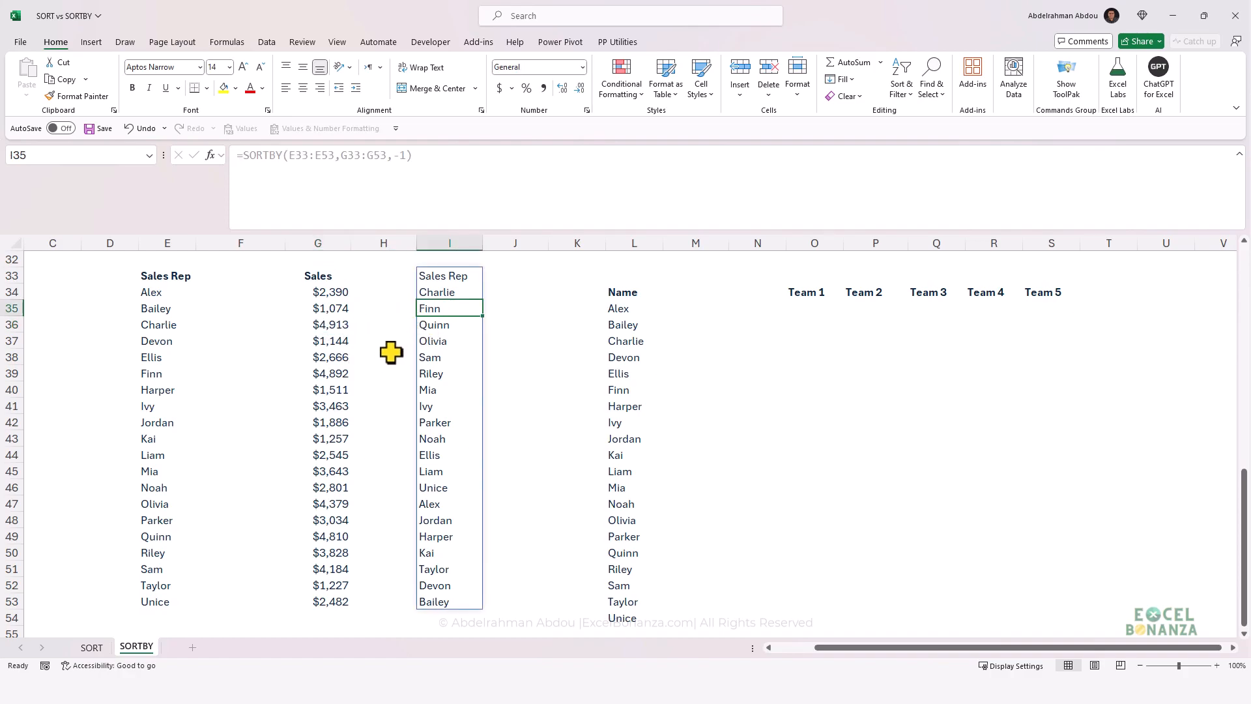
pyautogui.click(326, 374)
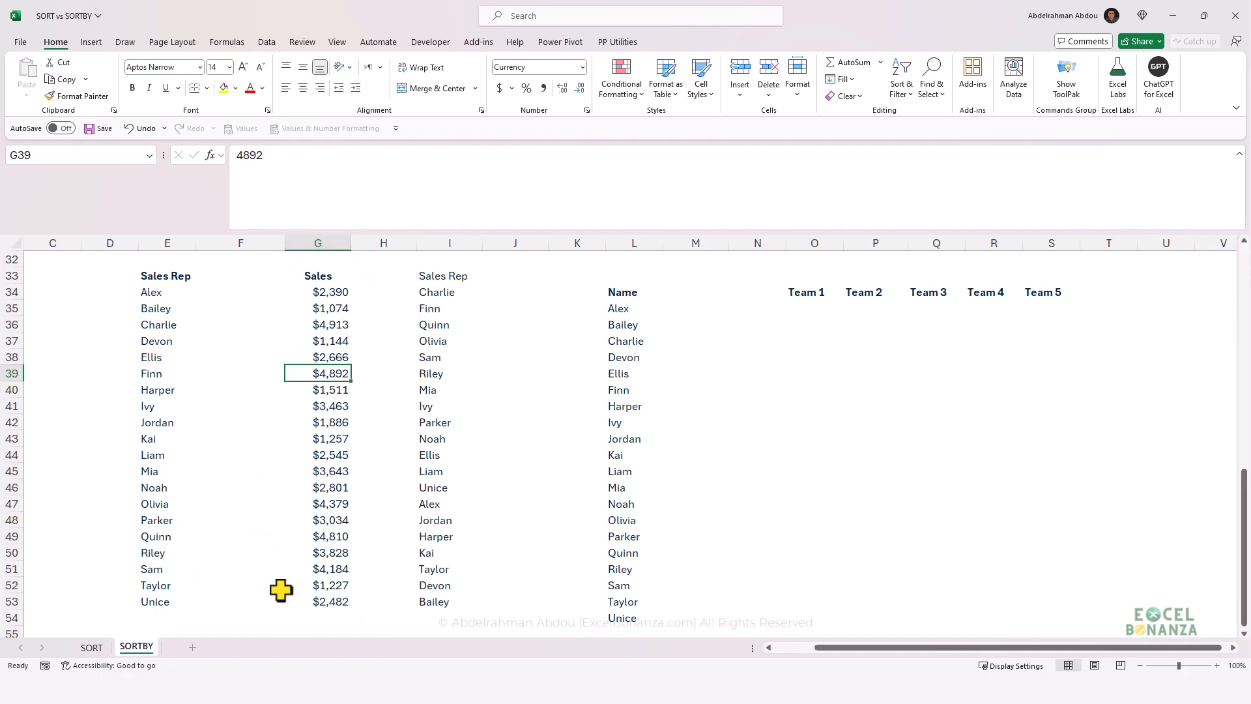
pyautogui.click(450, 291)
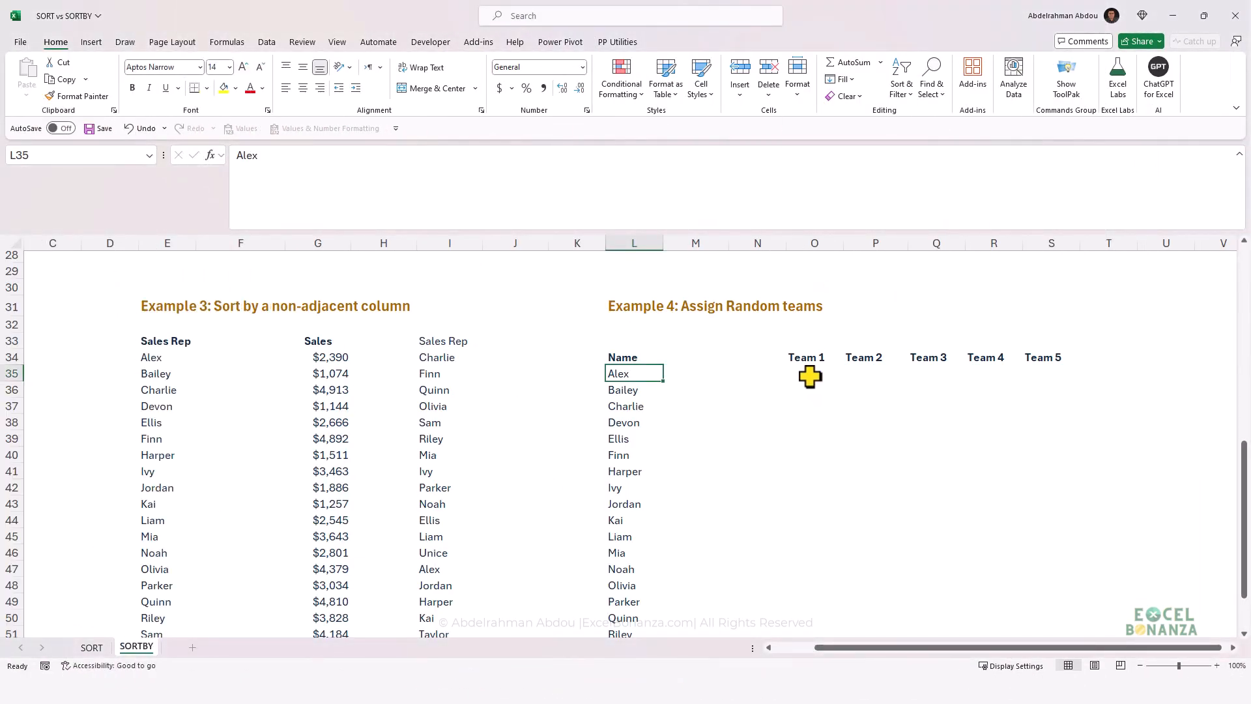
pyautogui.click(807, 374)
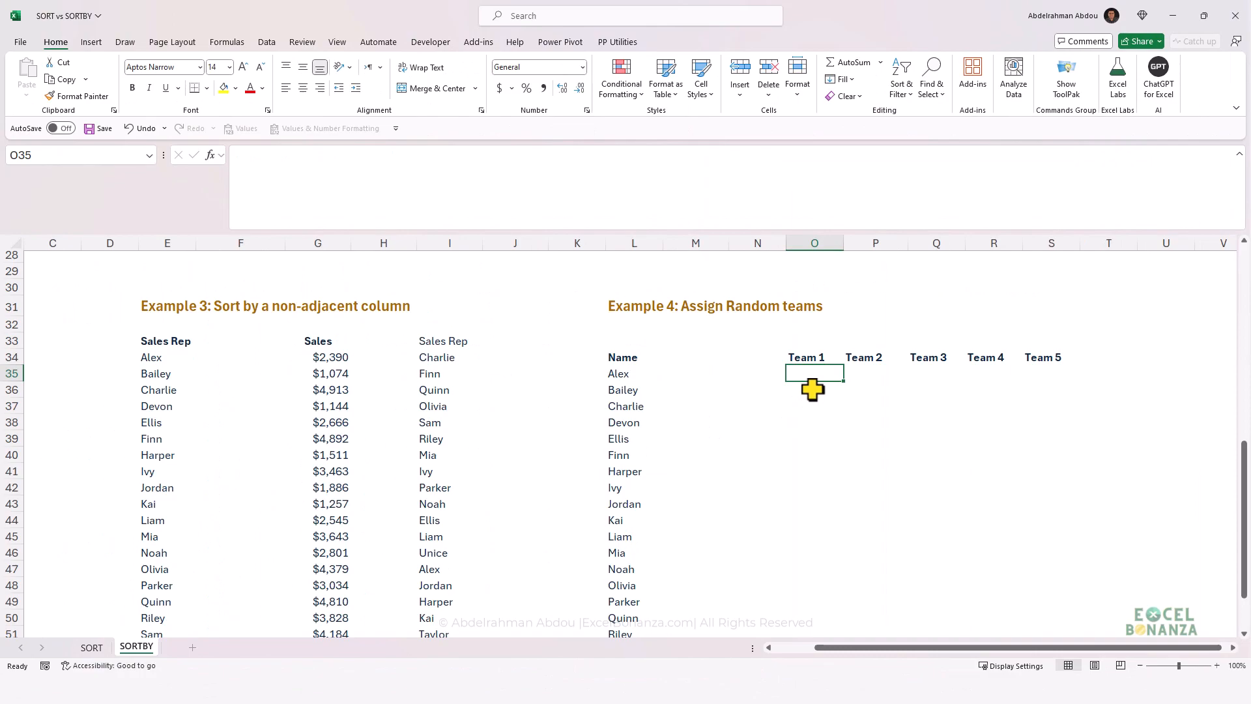
pyautogui.click(630, 374)
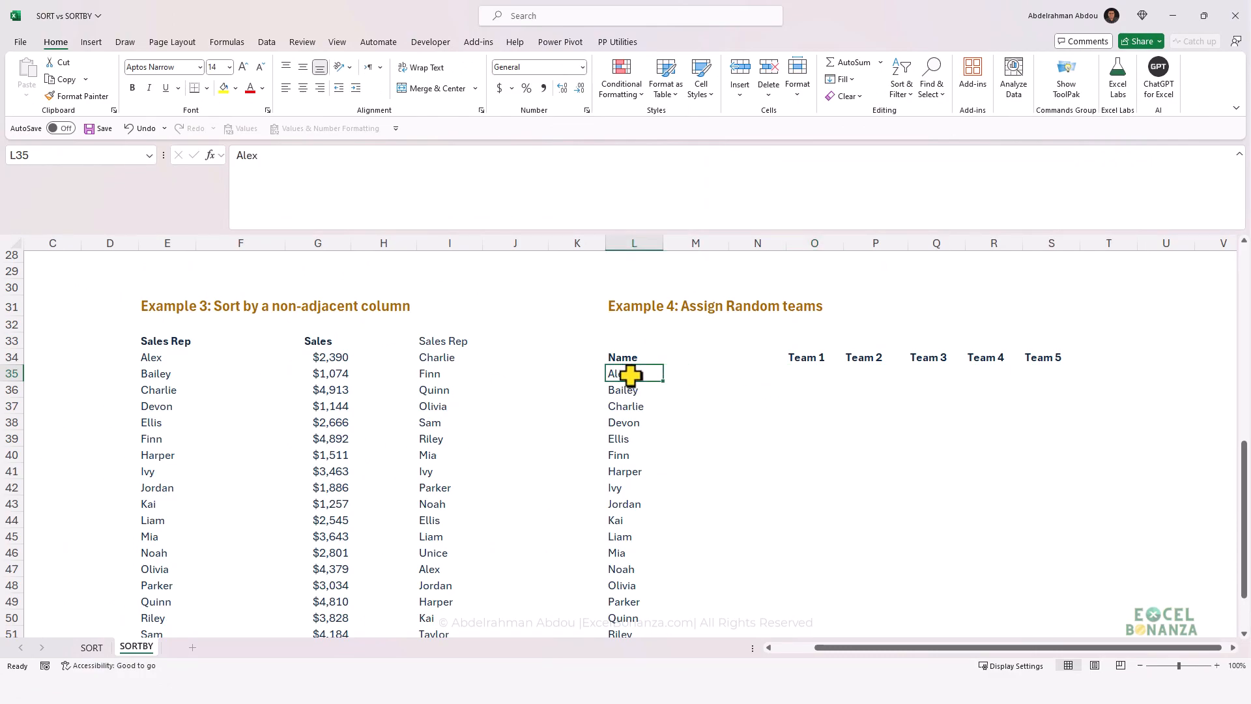
pyautogui.scroll(-1, 677, 554)
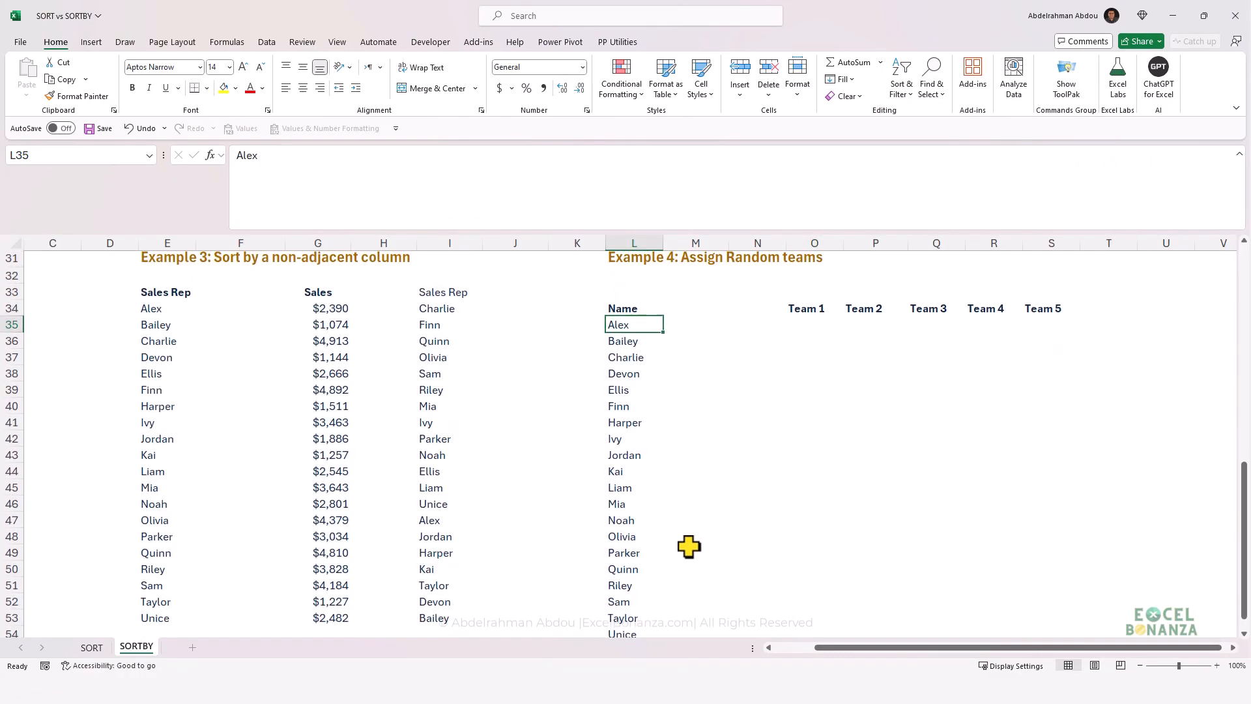
pyautogui.click(804, 328)
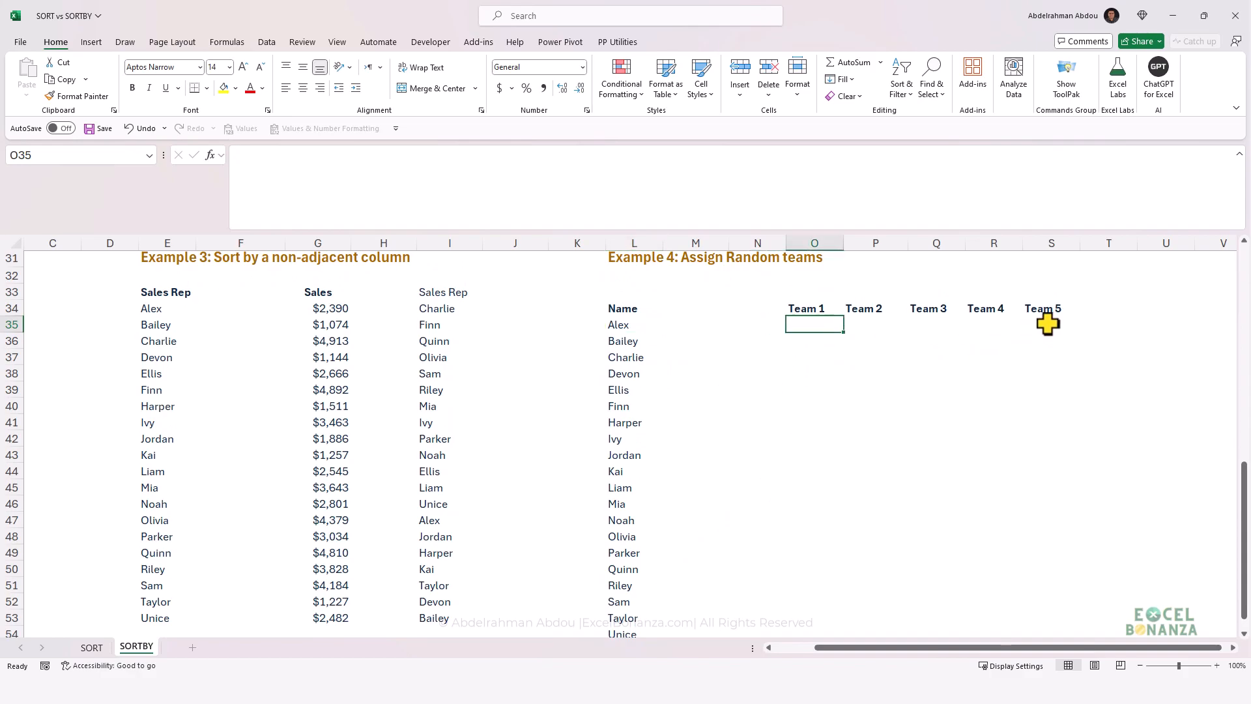
# - Enter the formula =RAND() in M35 beside the first name of Example 4
pyautogui.click(681, 324)
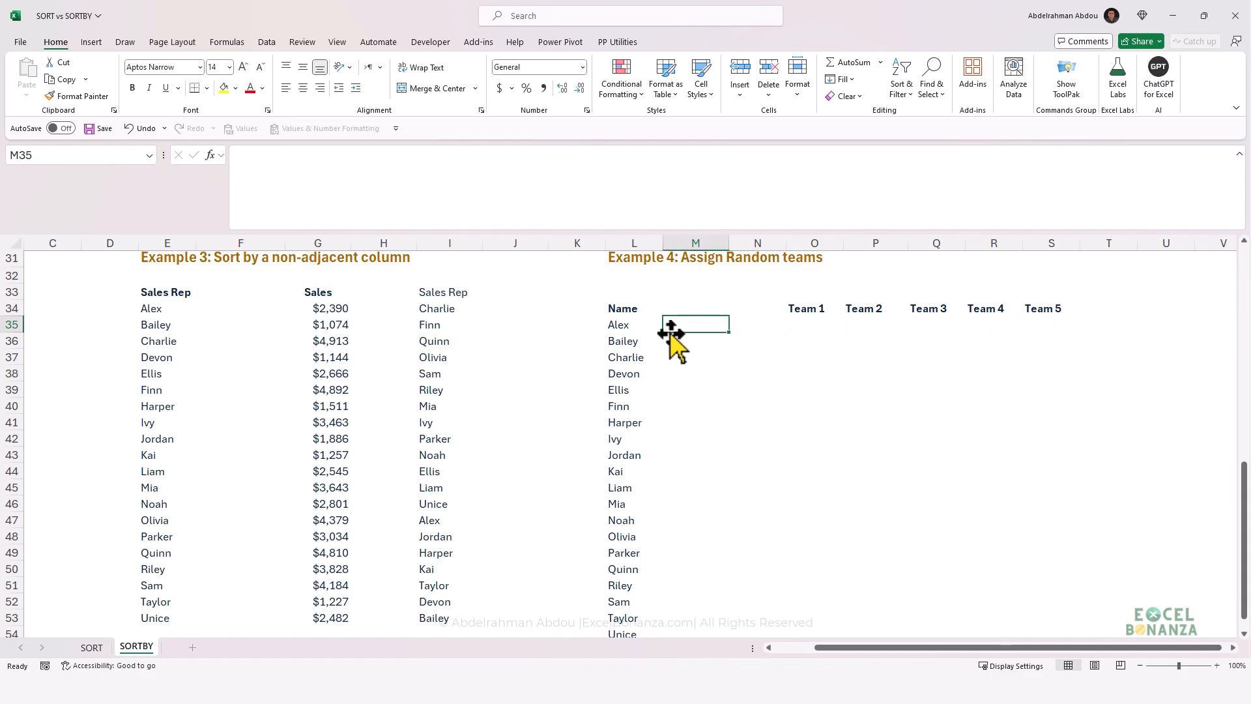
pyautogui.write('=rand')
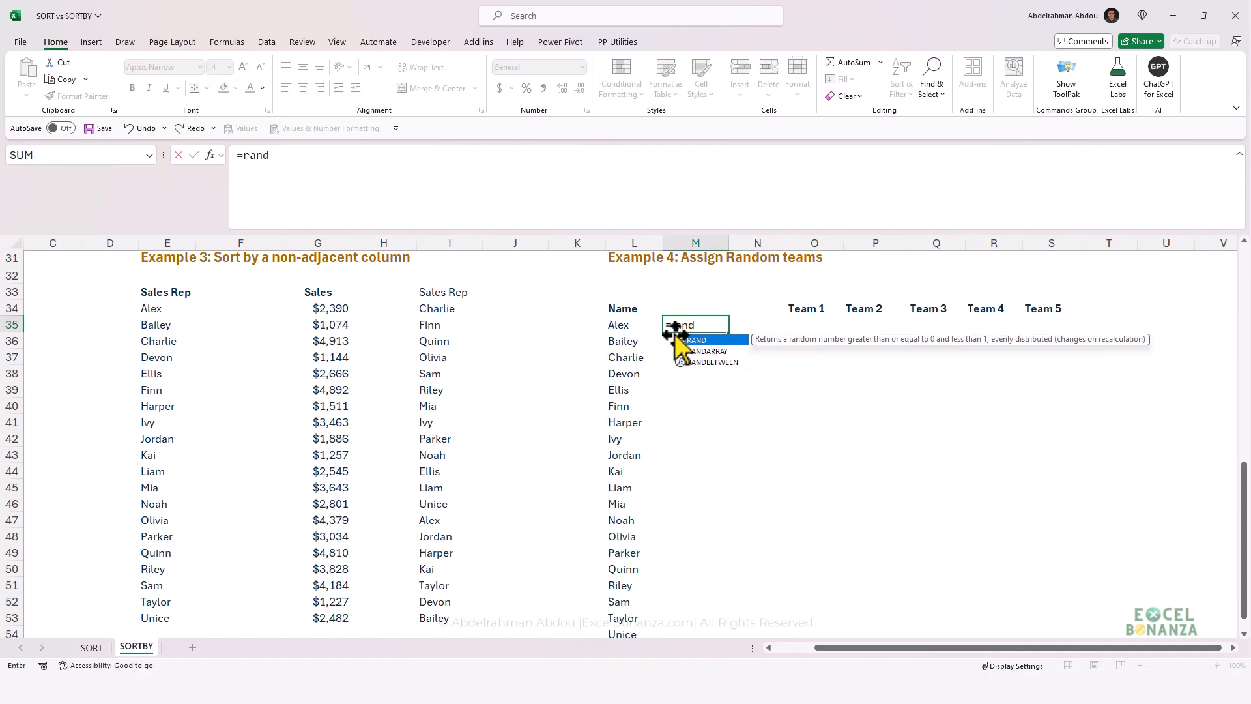
pyautogui.press('Tab')
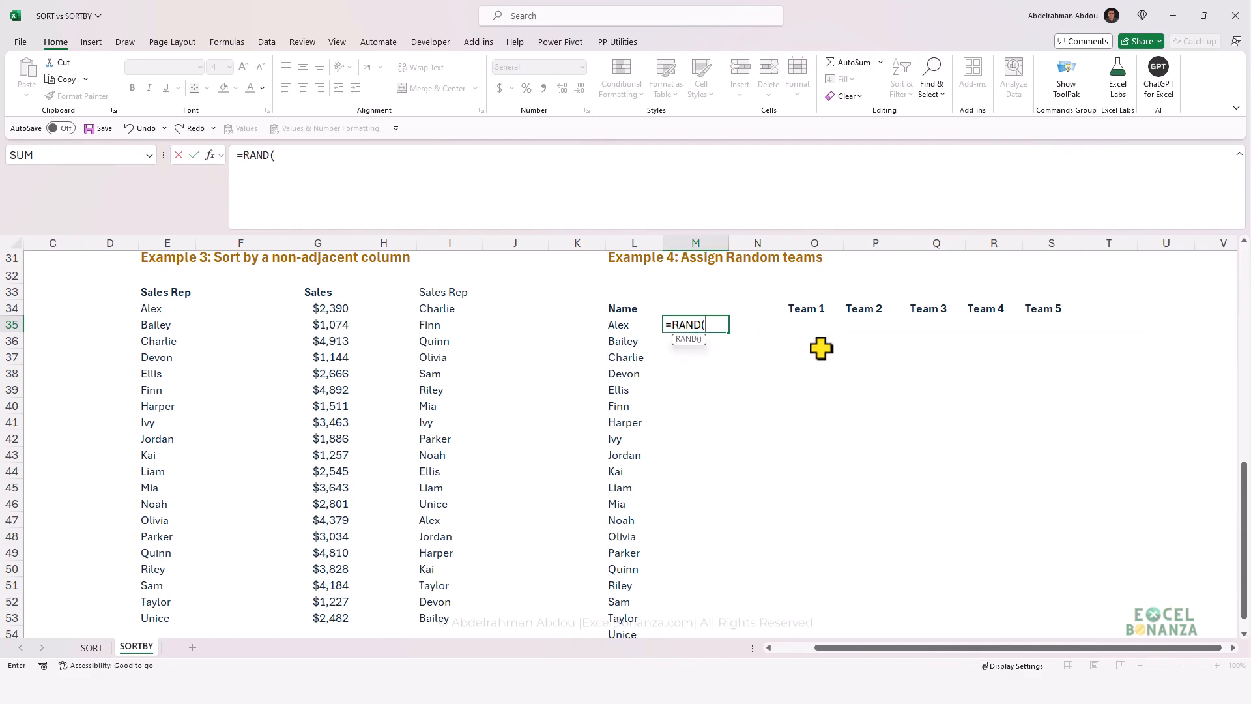
pyautogui.write(')')
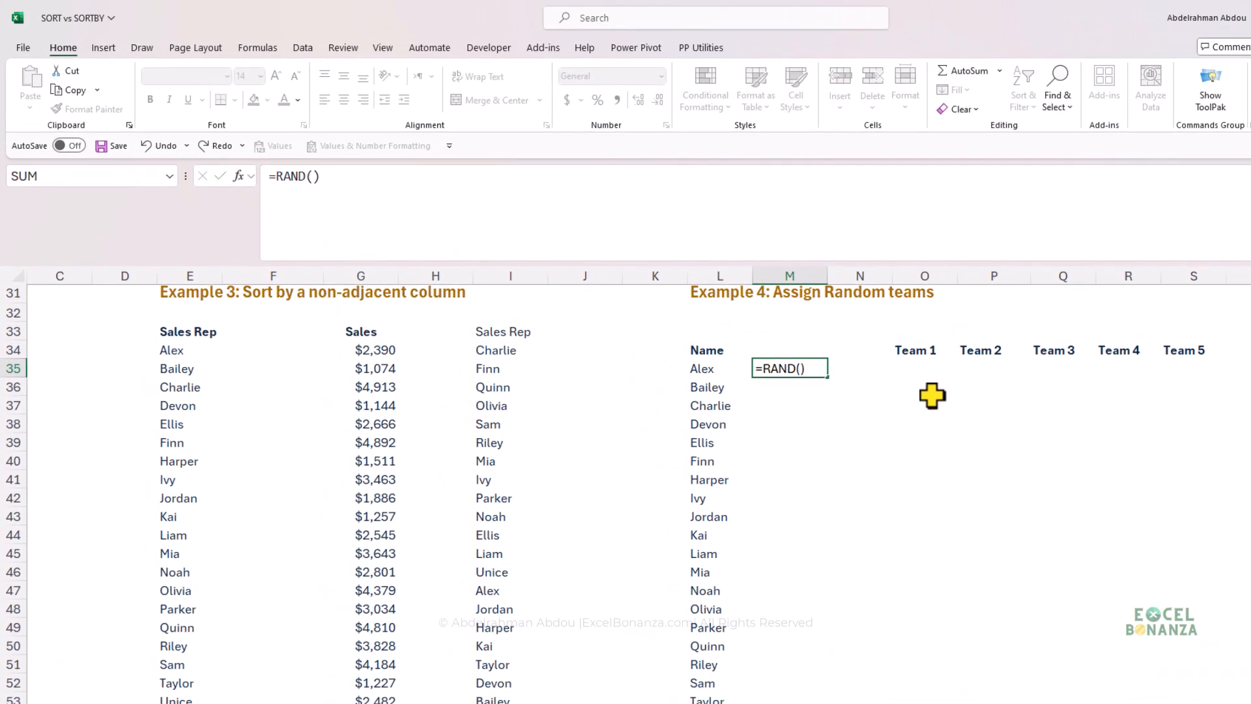
pyautogui.press('Return')
# - Fill the RAND formula in M35 down to M54 alongside the whole Name list
pyautogui.click(807, 366)
pyautogui.moveTo(828, 377); pyautogui.dragTo(782, 684)
pyautogui.click(788, 458)
pyautogui.scroll(2, 792, 365)
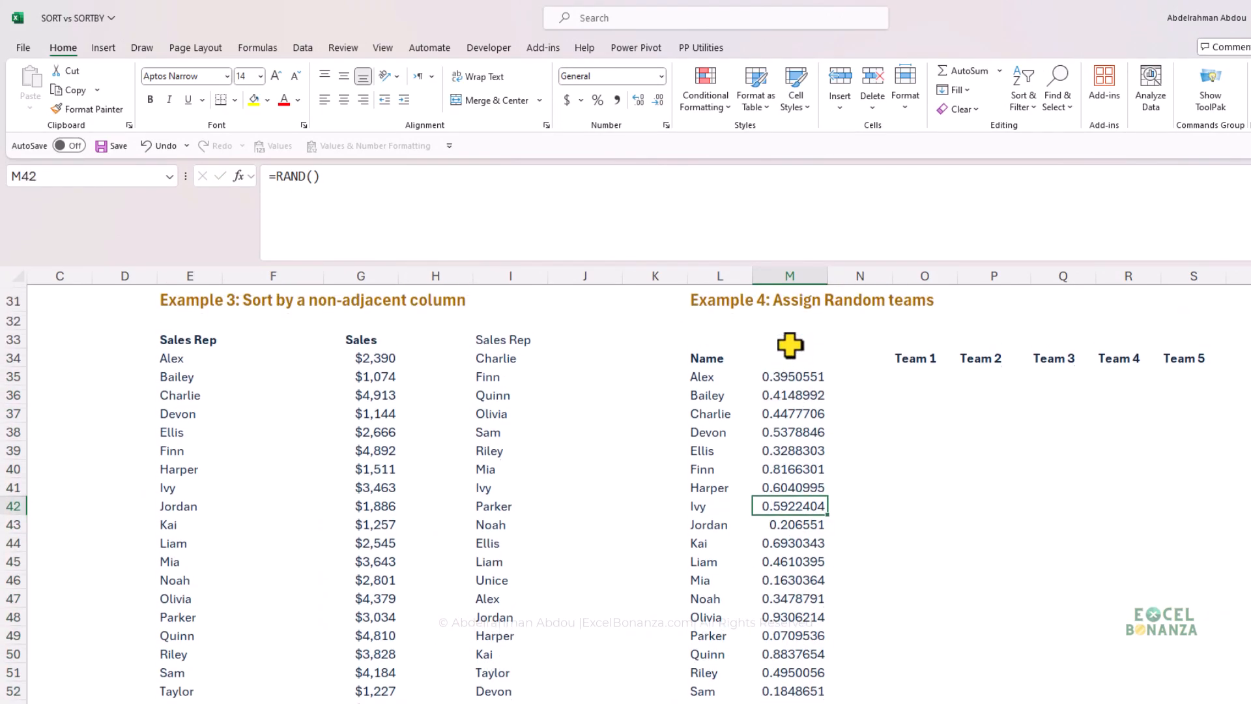
pyautogui.click(795, 445)
# - Enter a SORTBY formula in O35 that sorts the names L35:L54 by the random numbers M35:M54
pyautogui.click(922, 442)
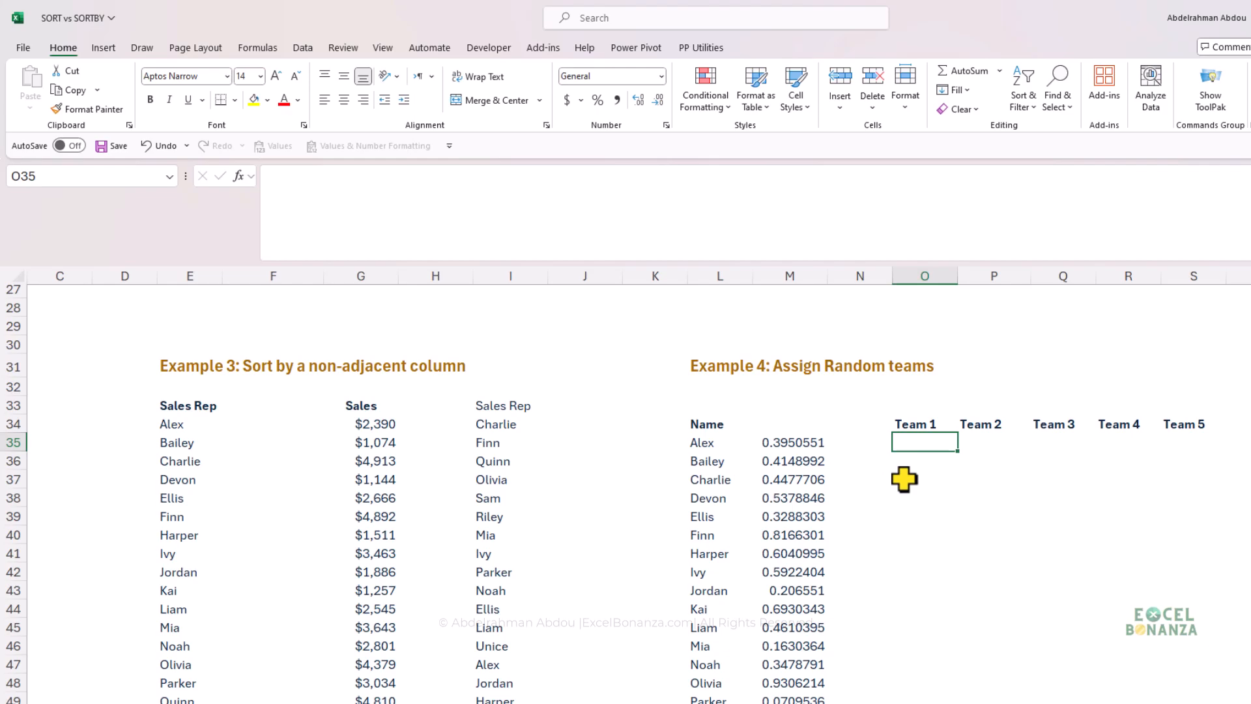
pyautogui.write('=sortb')
pyautogui.press('Tab')
pyautogui.moveTo(704, 443); pyautogui.dragTo(715, 681)
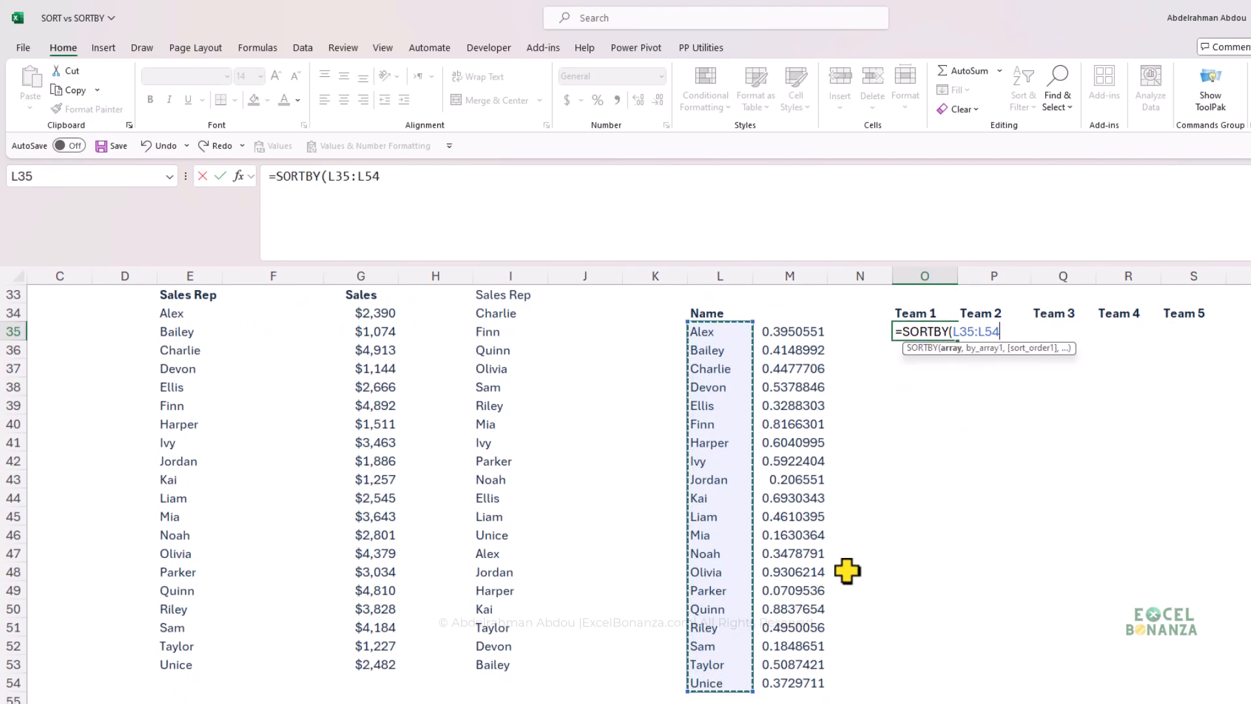
pyautogui.write(',')
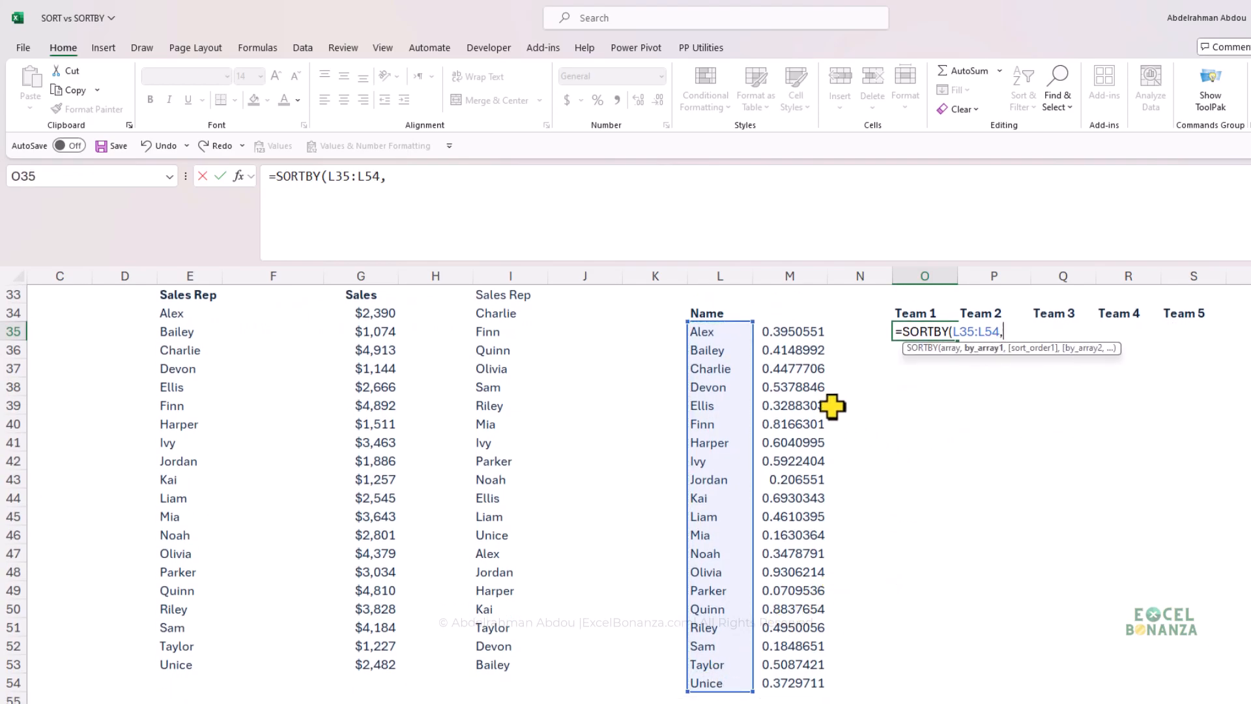
pyautogui.click(795, 336)
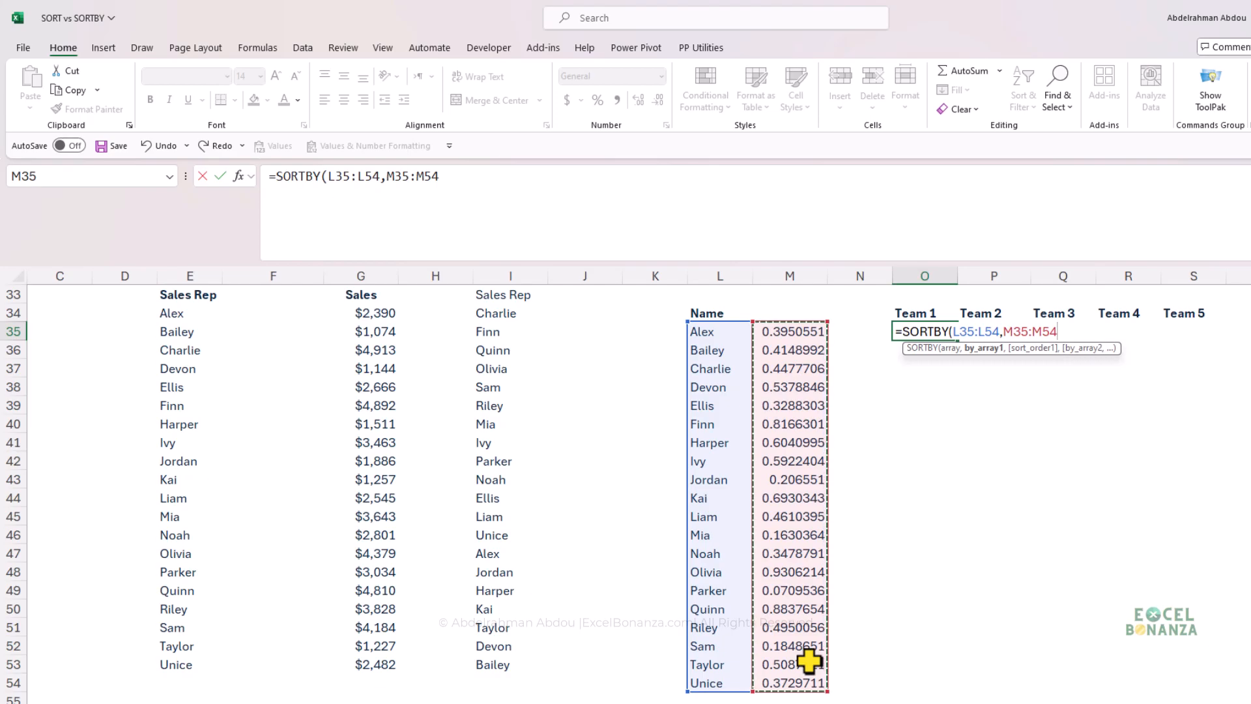
pyautogui.write(')')
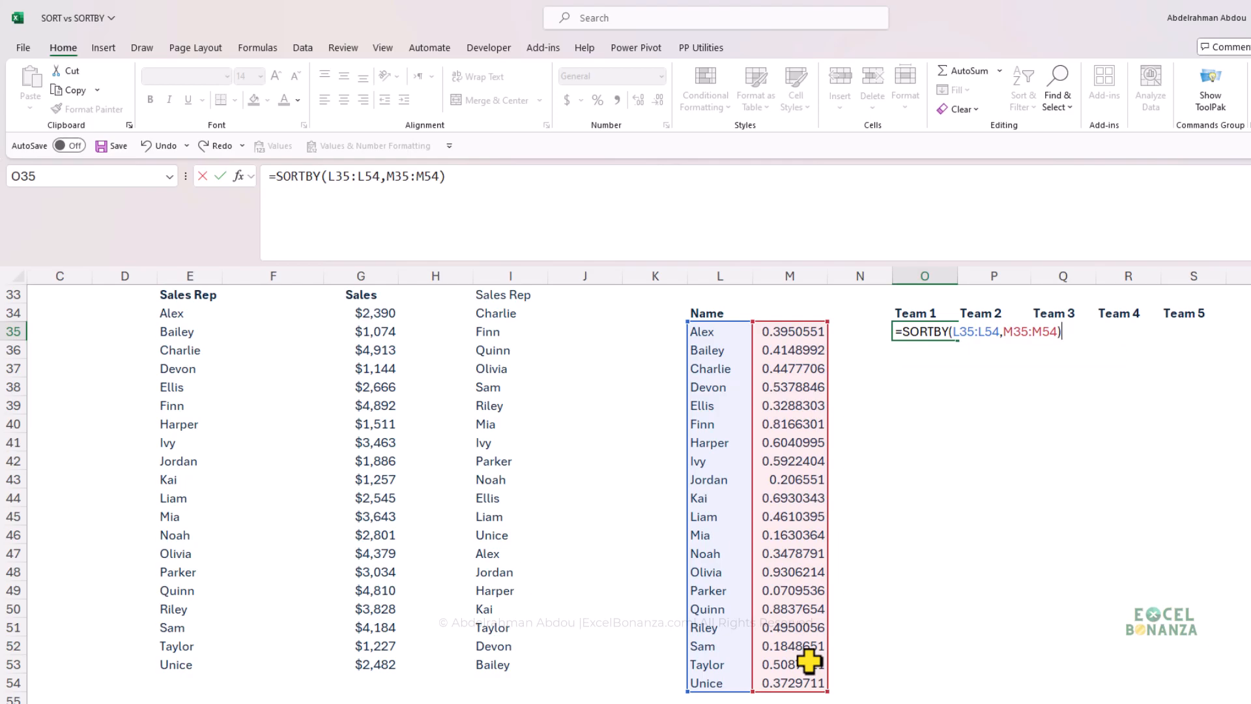
pyautogui.press('Return')
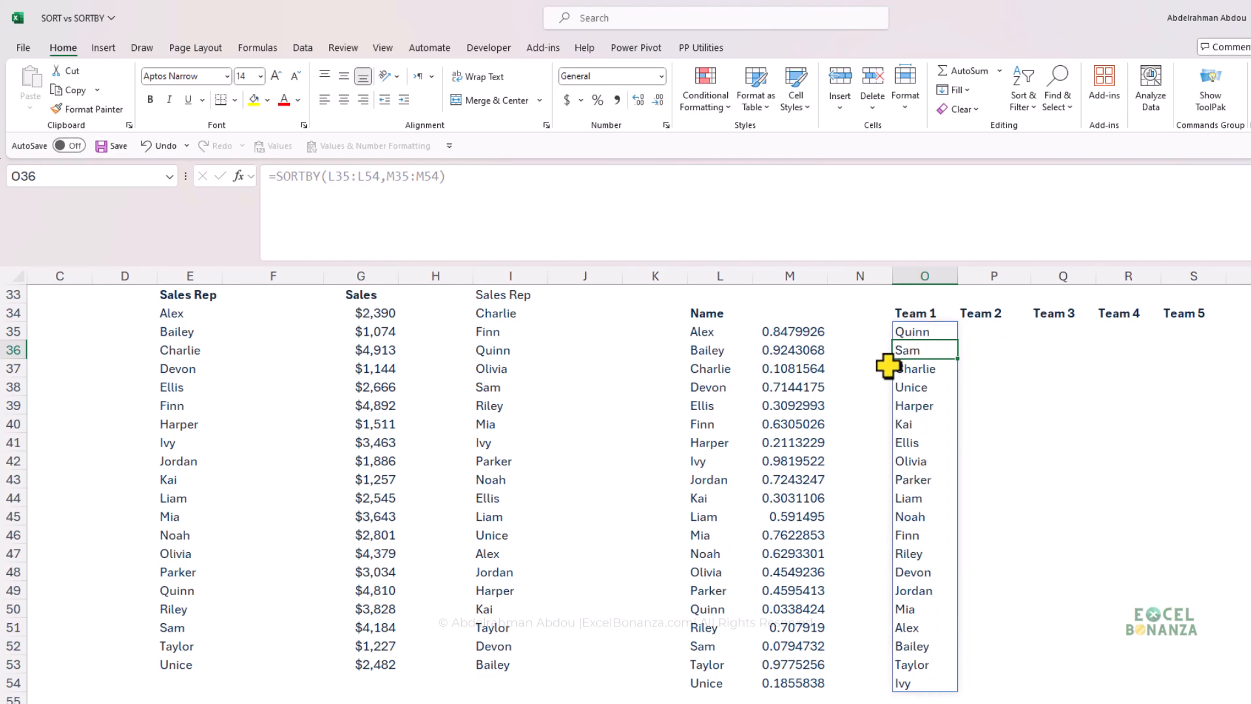
# - Recalculate the sheet several times to check how the random numbers and the sorted name list reshuffle
pyautogui.press('F9')
pyautogui.click(801, 331)
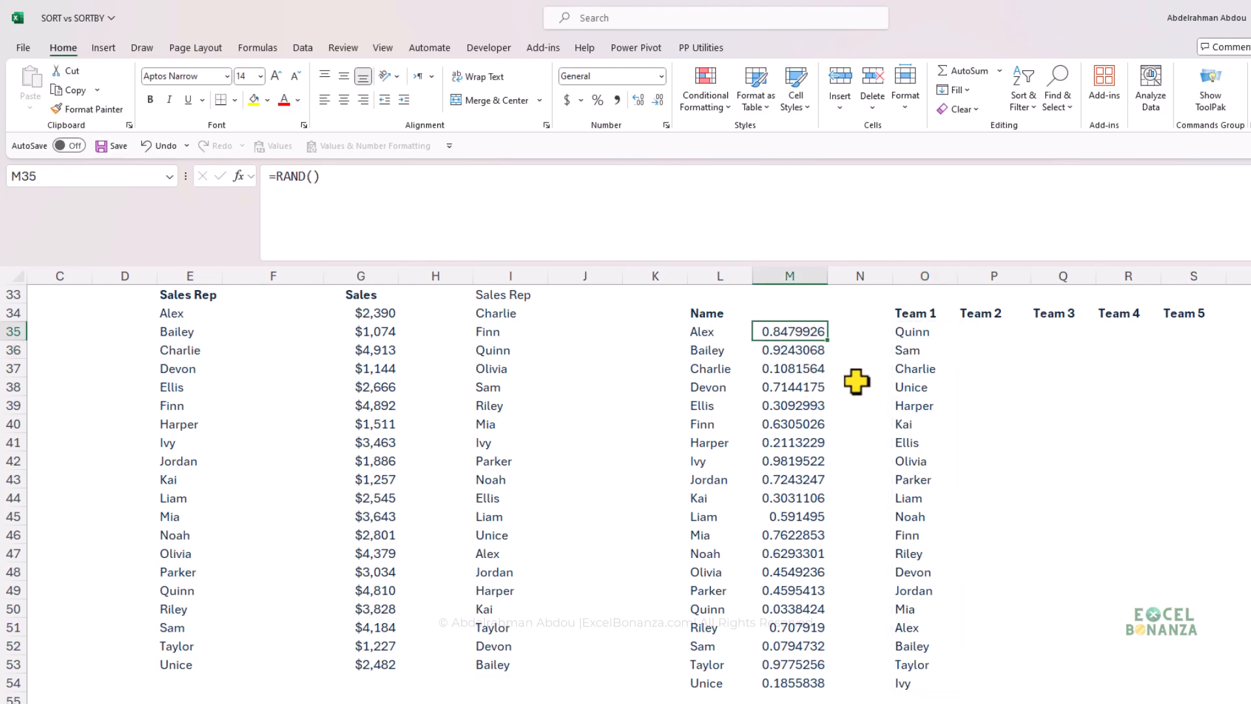
pyautogui.press('F9')
pyautogui.press('F9')
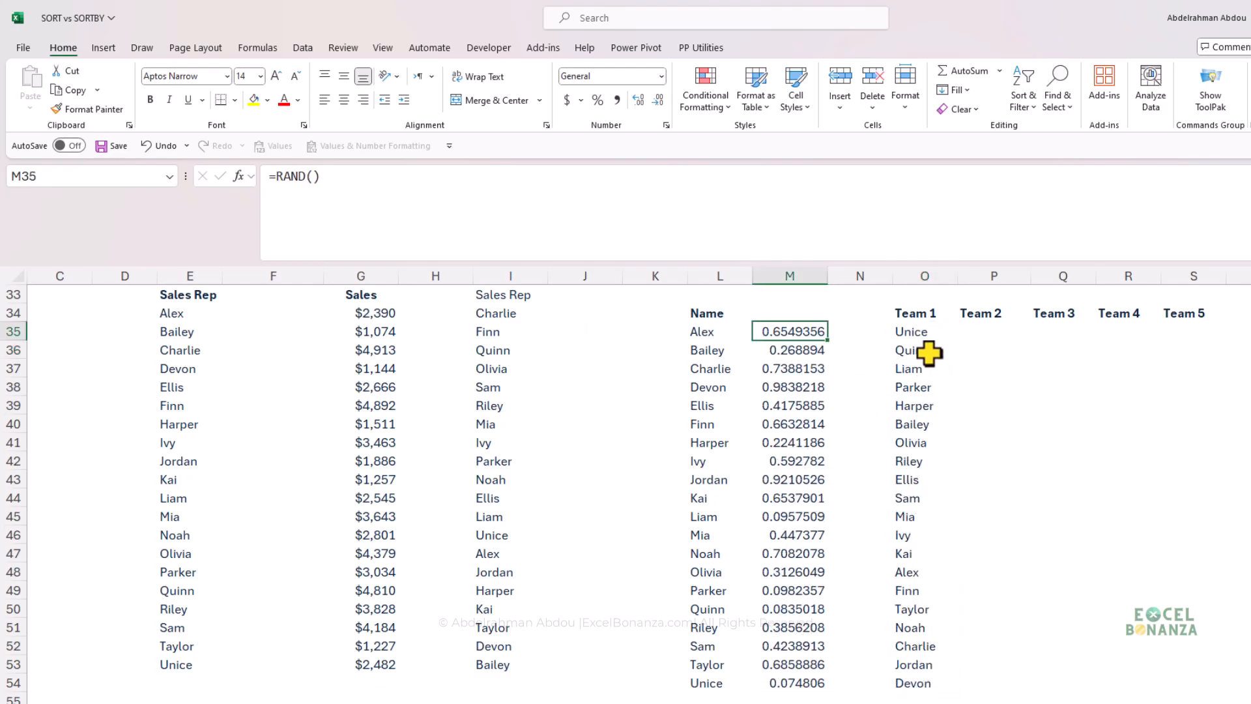
pyautogui.click(930, 350)
pyautogui.press('F9')
pyautogui.press('F9')
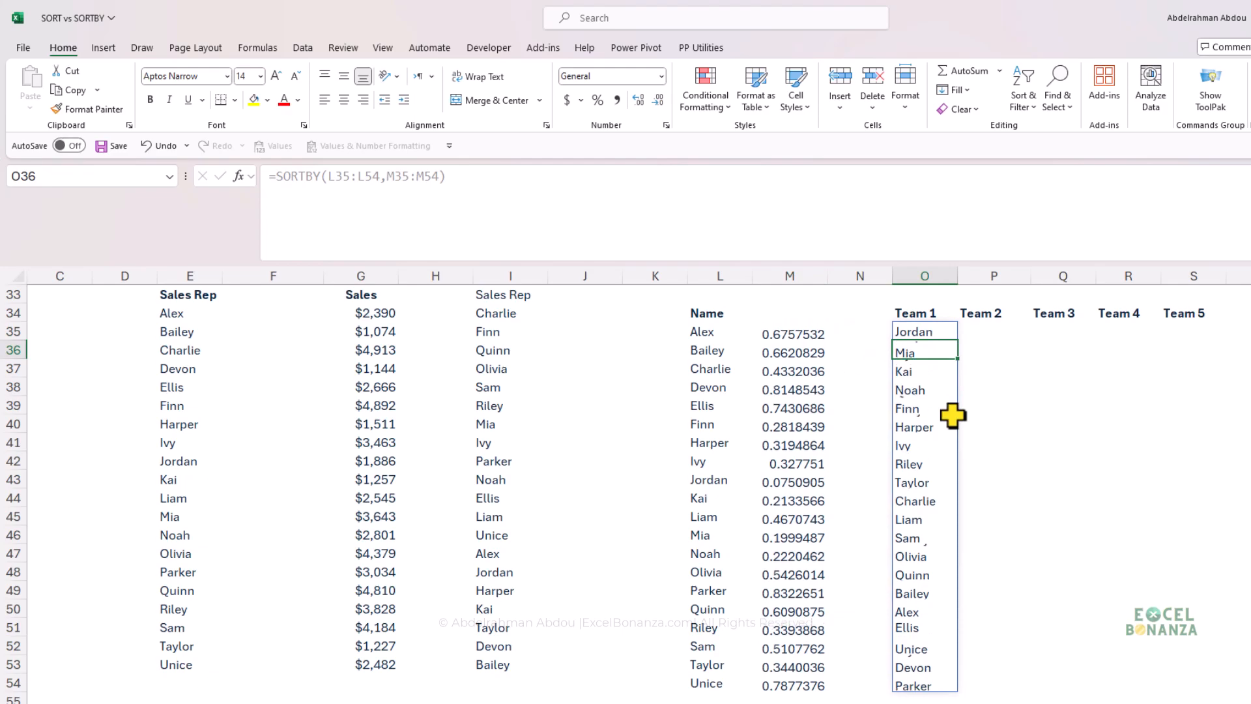
pyautogui.click(990, 350)
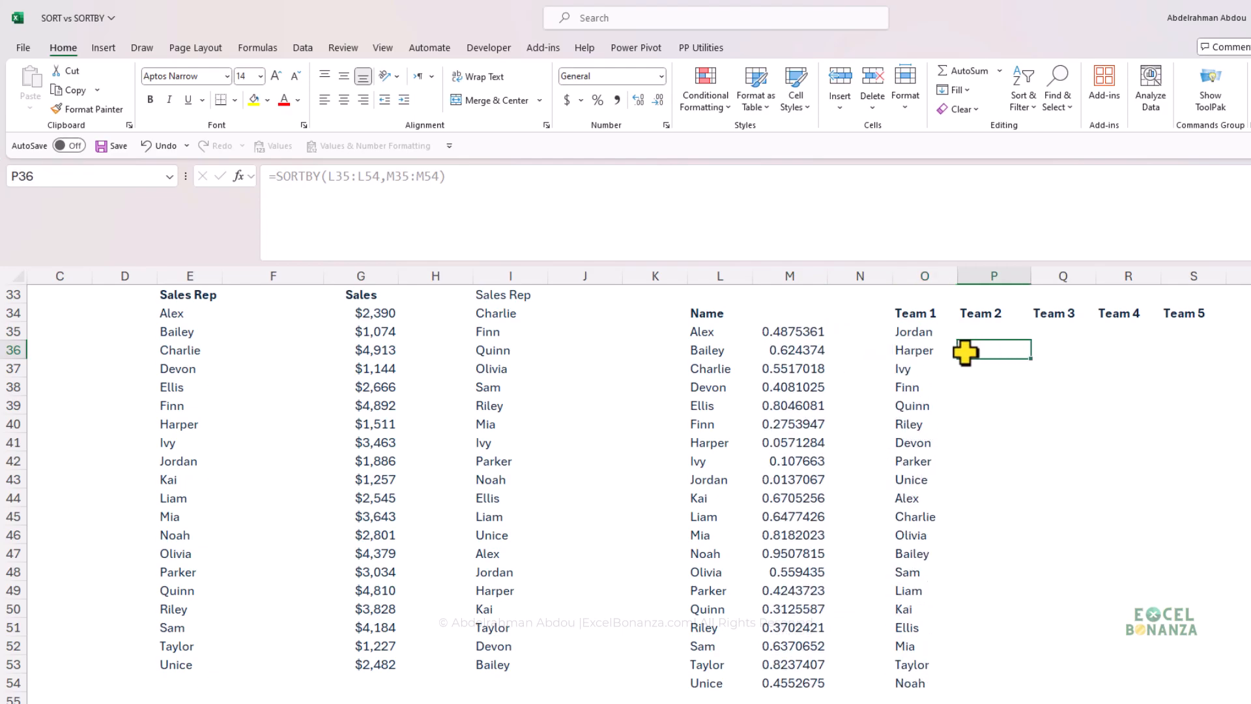
# - Wrap the SORTBY formula in O35 in WRAPROWS with a wrap count of 5
pyautogui.press('Left')
pyautogui.press('Up')
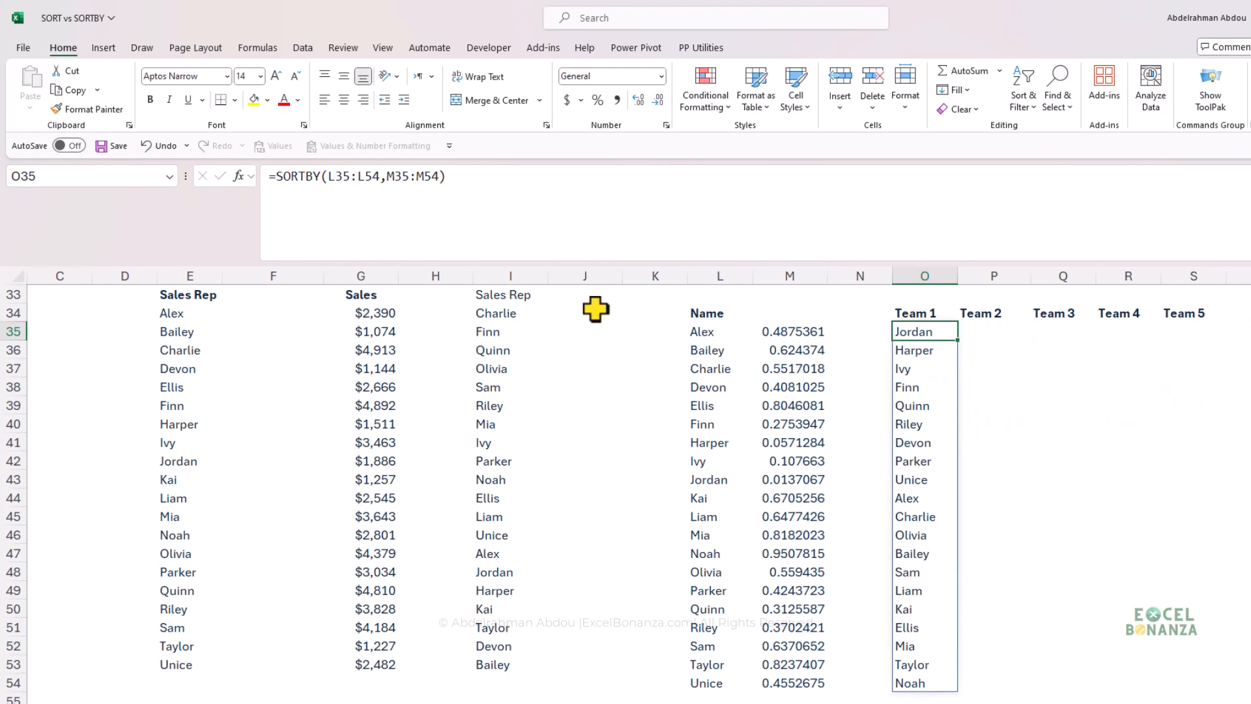
pyautogui.click(277, 178)
pyautogui.write('wrap')
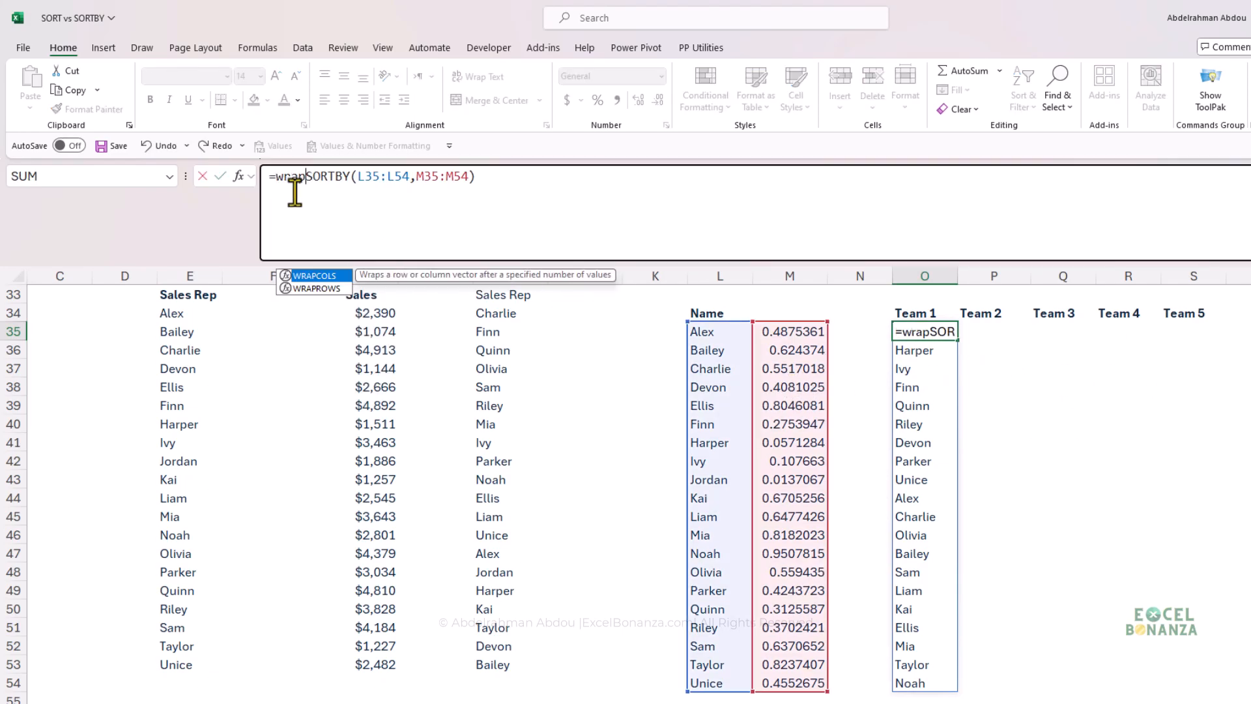
pyautogui.press('Tab')
pyautogui.click(549, 179)
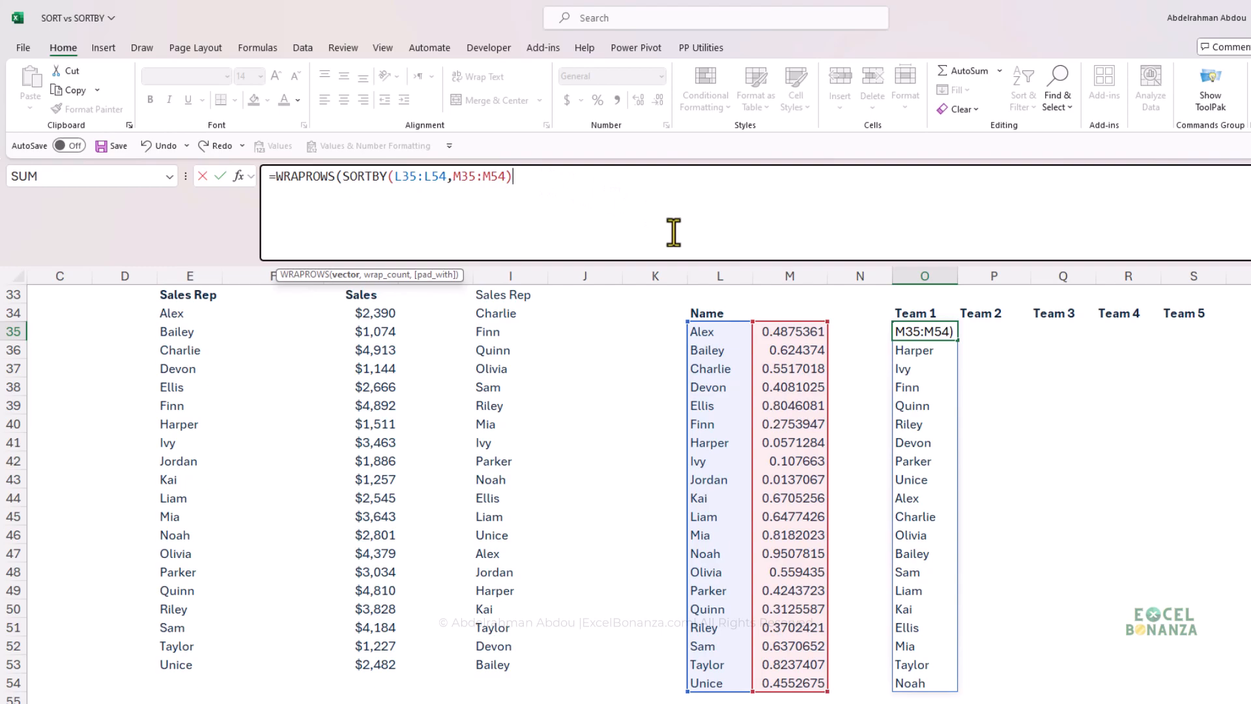
pyautogui.write(',5')
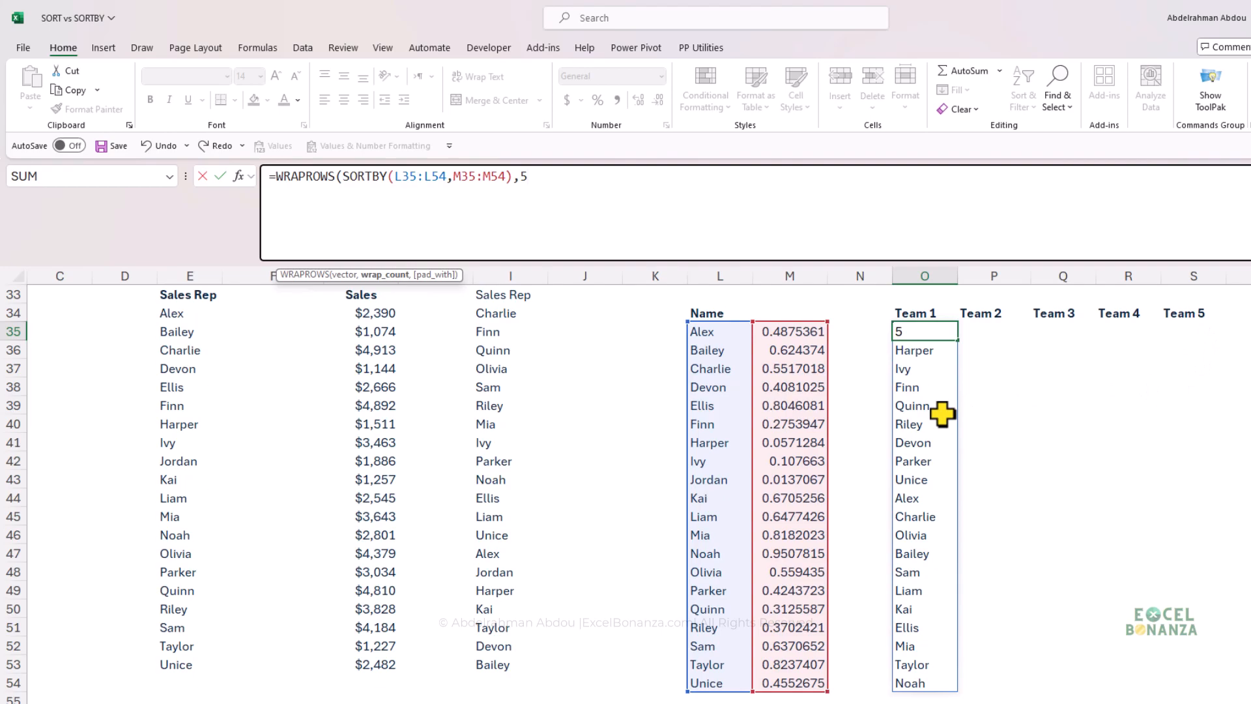
pyautogui.write(')')
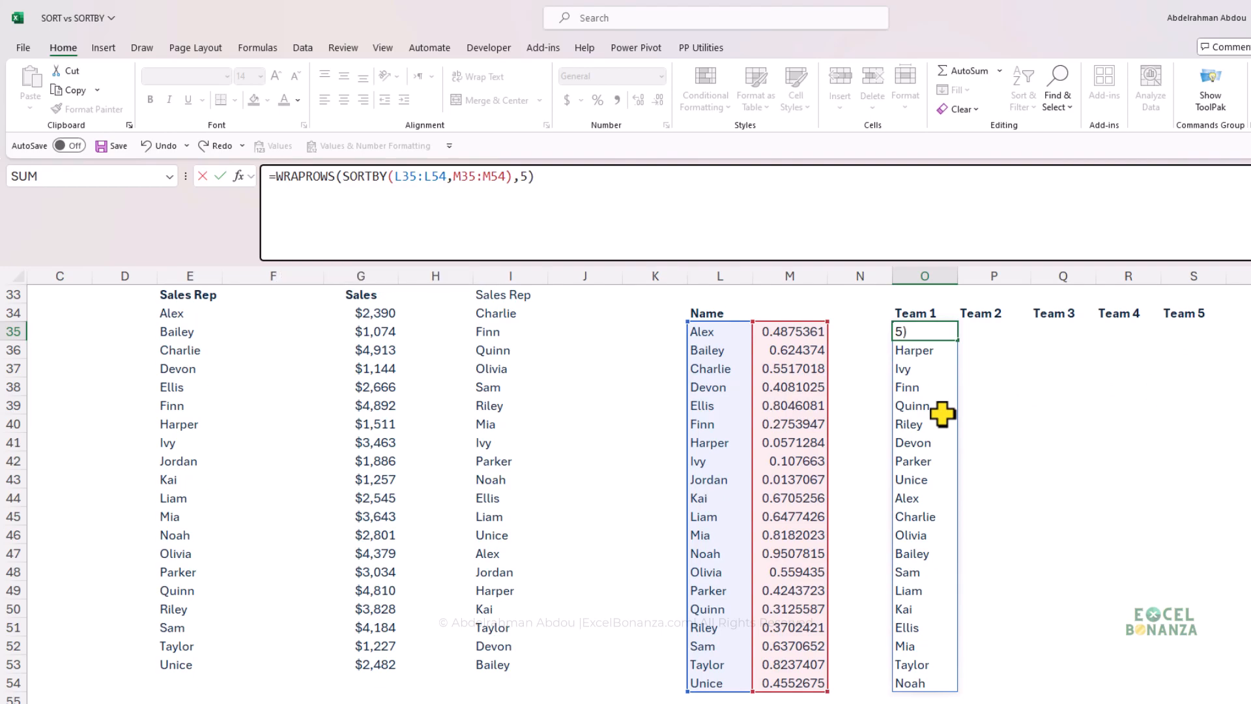
pyautogui.press('Return')
# - Recalculate the sheet repeatedly to check the random assignment of names across the five teams
pyautogui.click(910, 334)
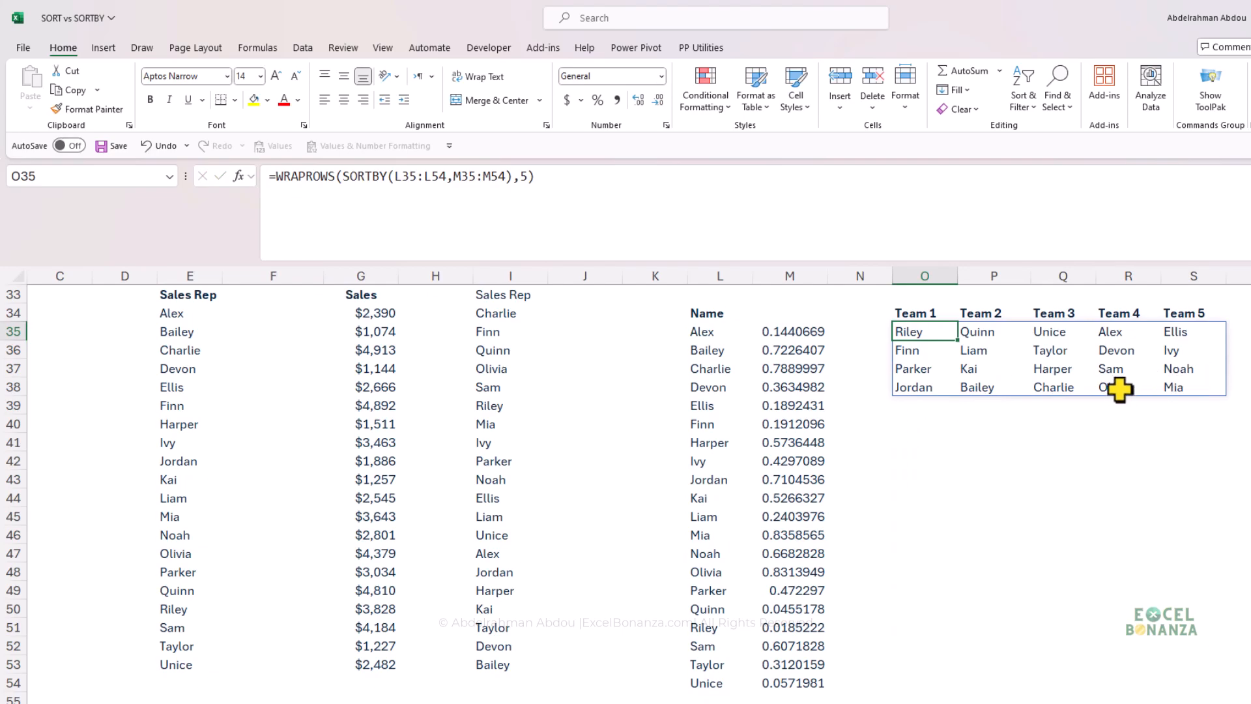
pyautogui.press('F9')
pyautogui.press('F9')
pyautogui.press('F9')
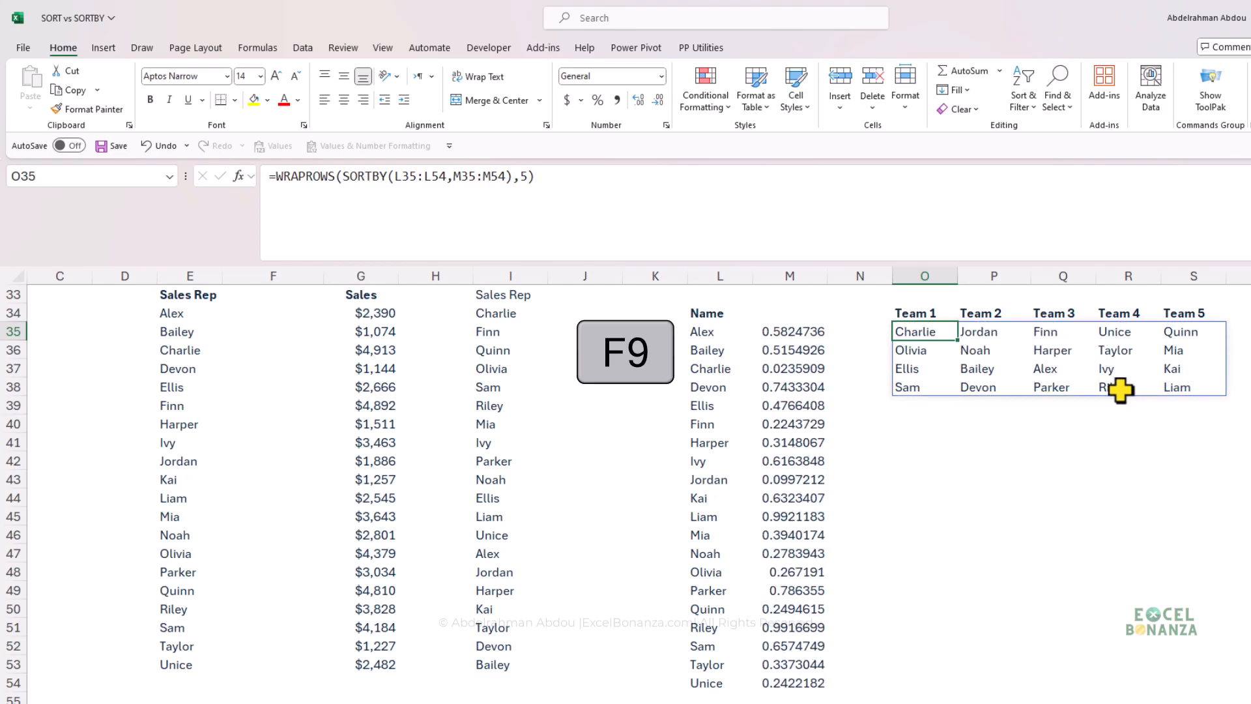
pyautogui.press('F9')
pyautogui.press('F9')
pyautogui.press('F9')
pyautogui.press('F9')
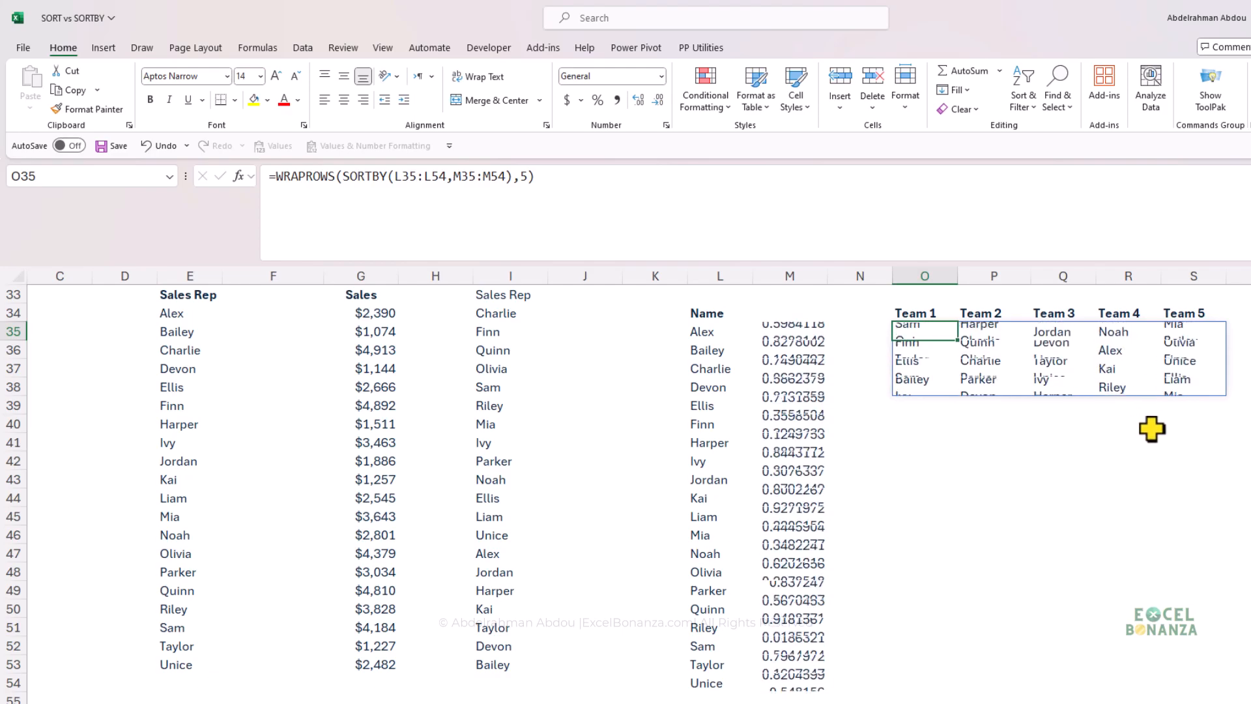
# - Copy the team assignments O35:S38 and paste them over themselves as values, then restore the formula in O35
pyautogui.moveTo(911, 331); pyautogui.dragTo(1202, 389)
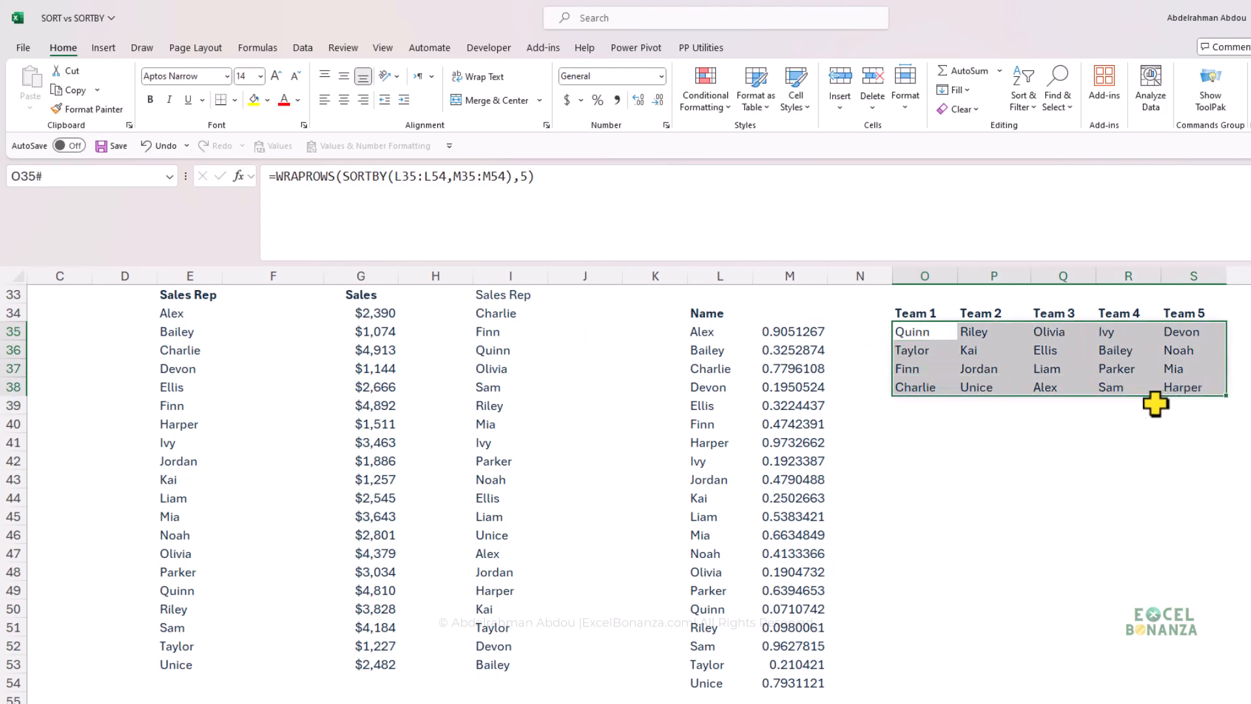
pyautogui.hotkey('ctrl', 'c')
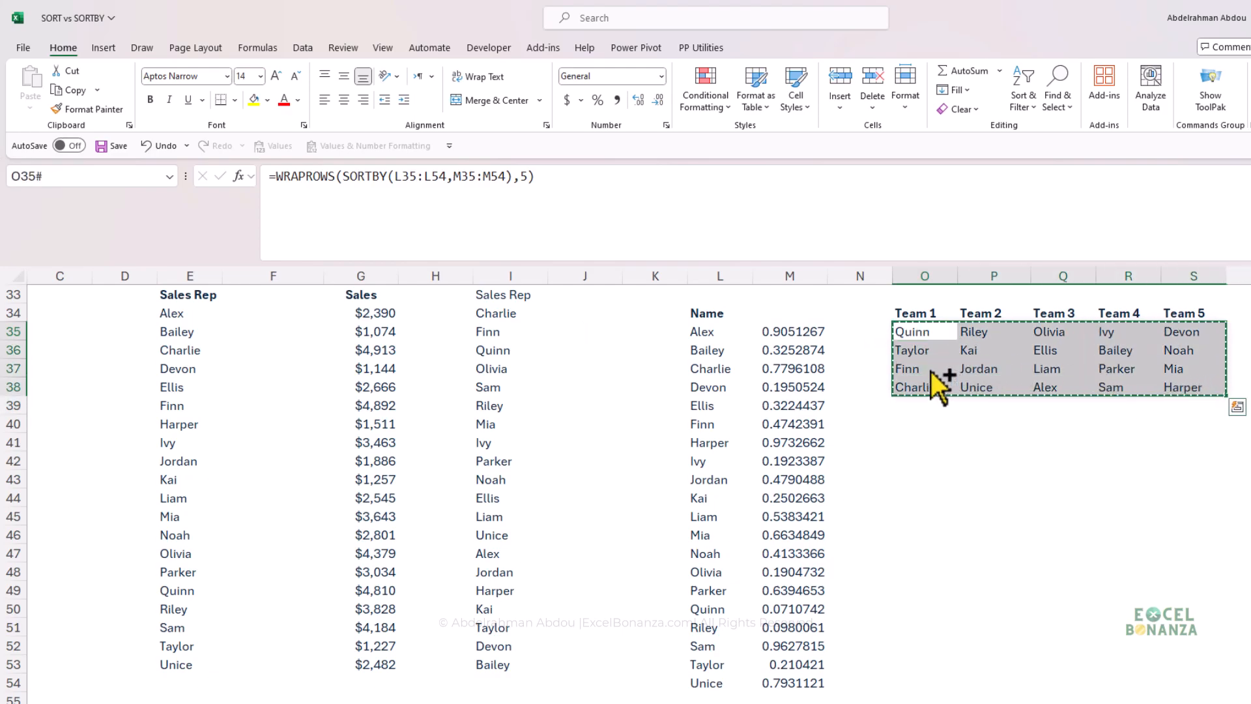
pyautogui.click(274, 146)
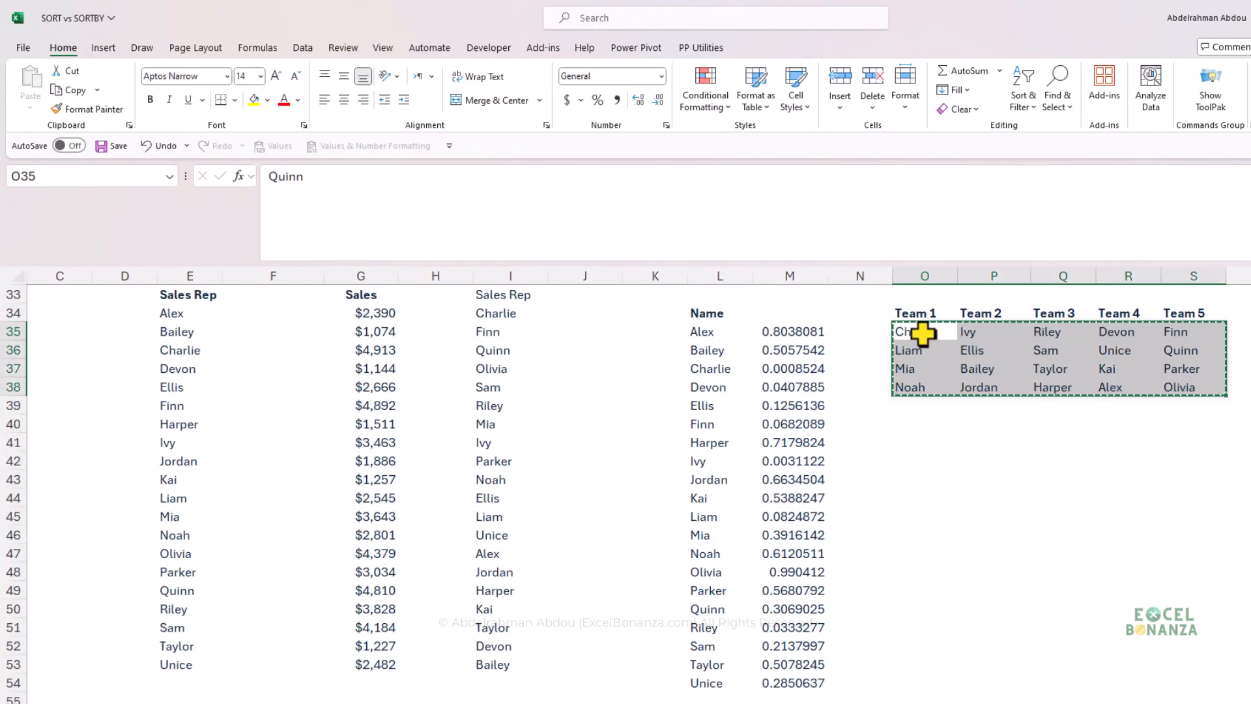
pyautogui.doubleClick(912, 337)
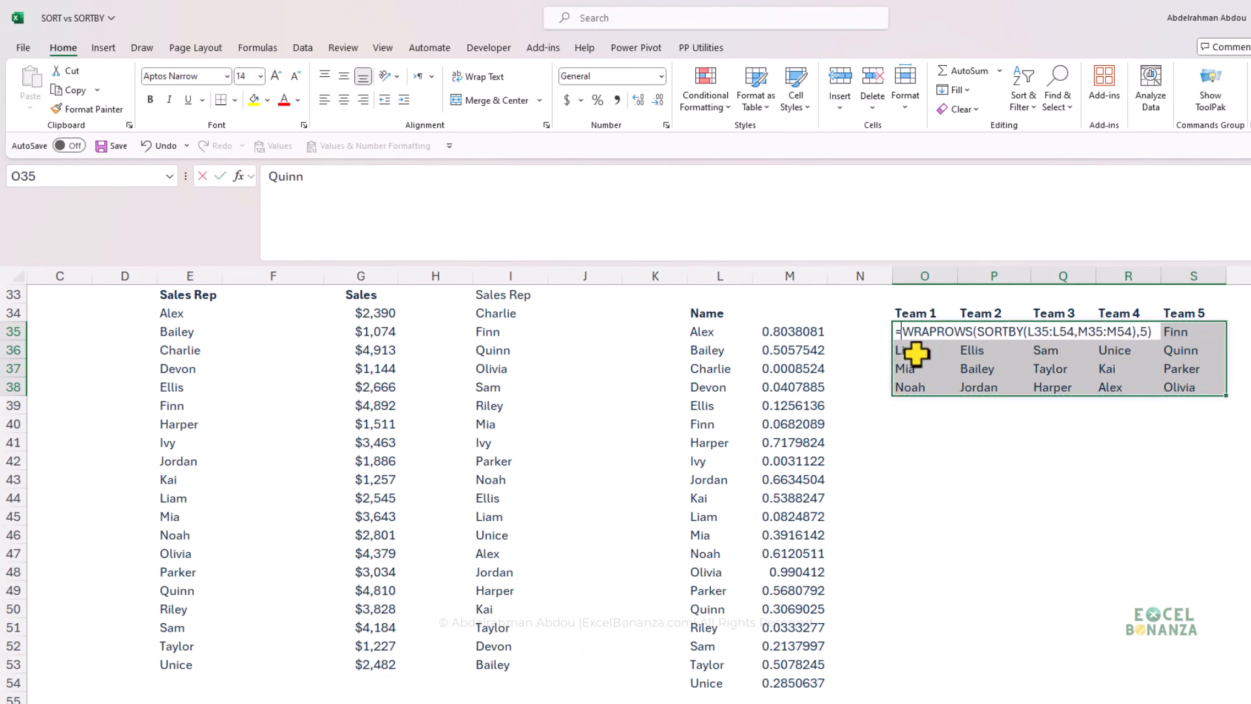
pyautogui.press('Escape')
pyautogui.click(918, 332)
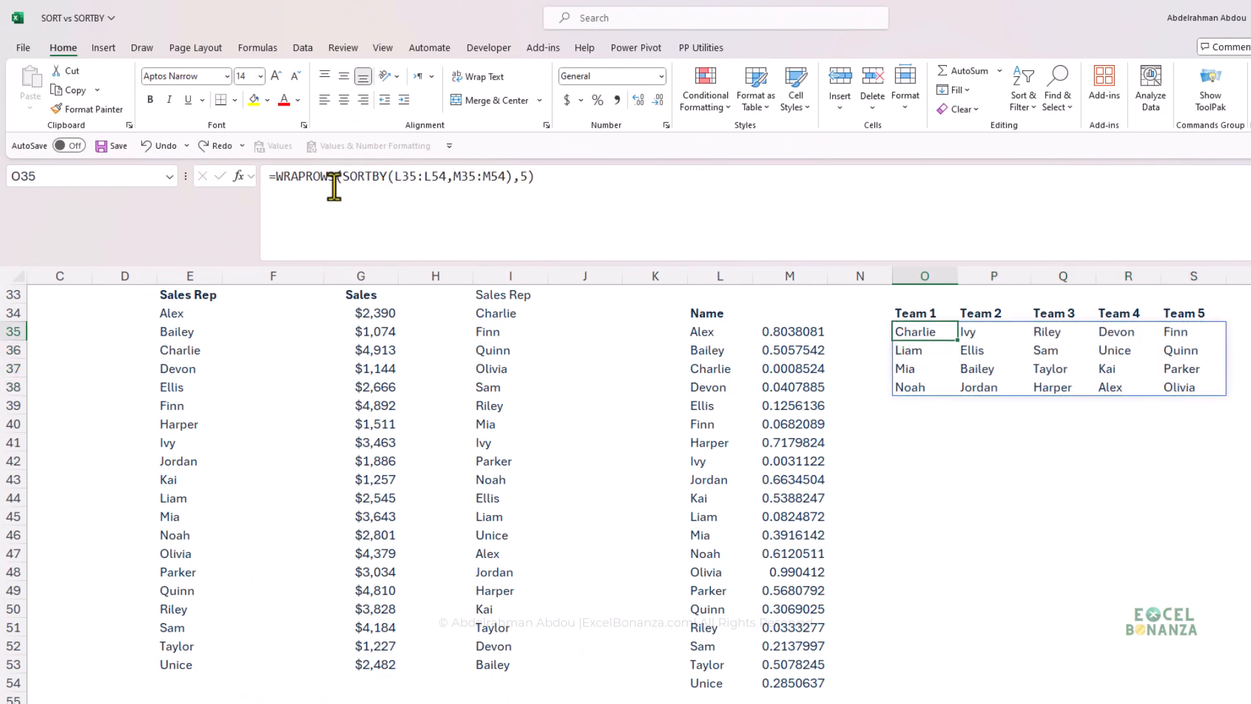
# - Change the formula in O35 to use WRAPCOLS instead of WRAPROWS, with a wrap count of 4
pyautogui.moveTo(328, 177)
pyautogui.mouseDown()
pyautogui.moveTo(305, 178)
pyautogui.moveTo(331, 180)
pyautogui.mouseUp()
pyautogui.write('cols')
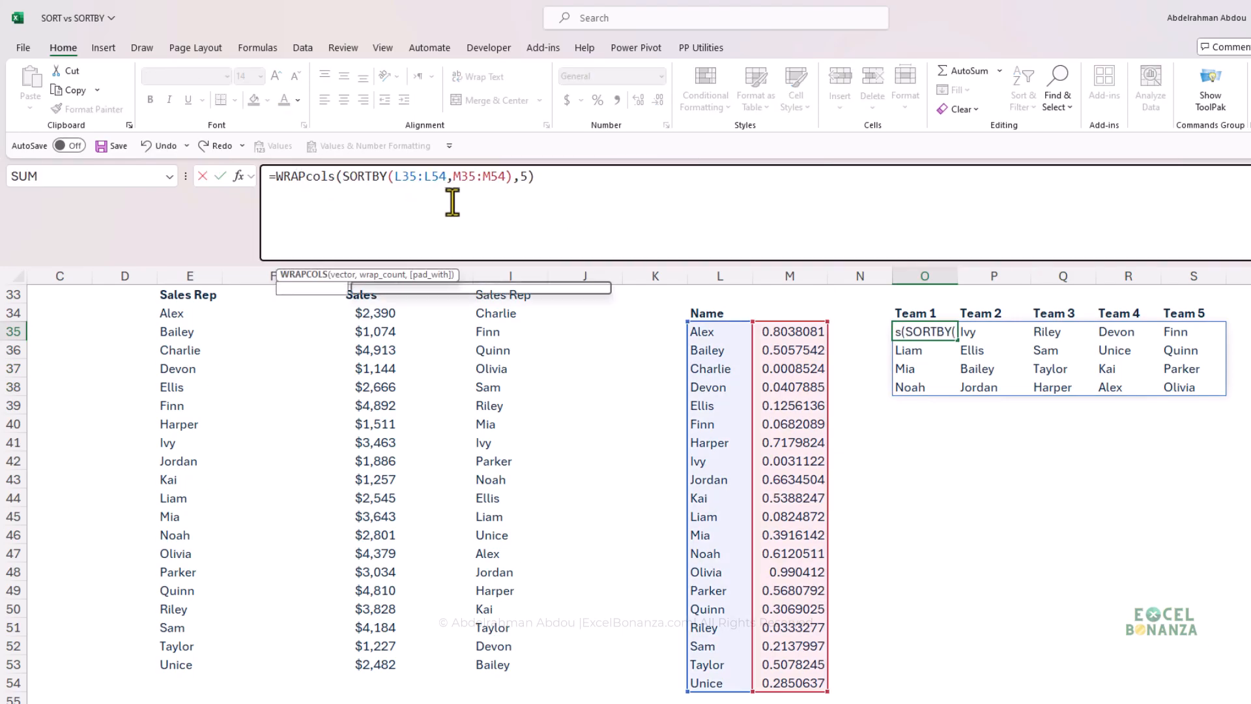
pyautogui.click(494, 182)
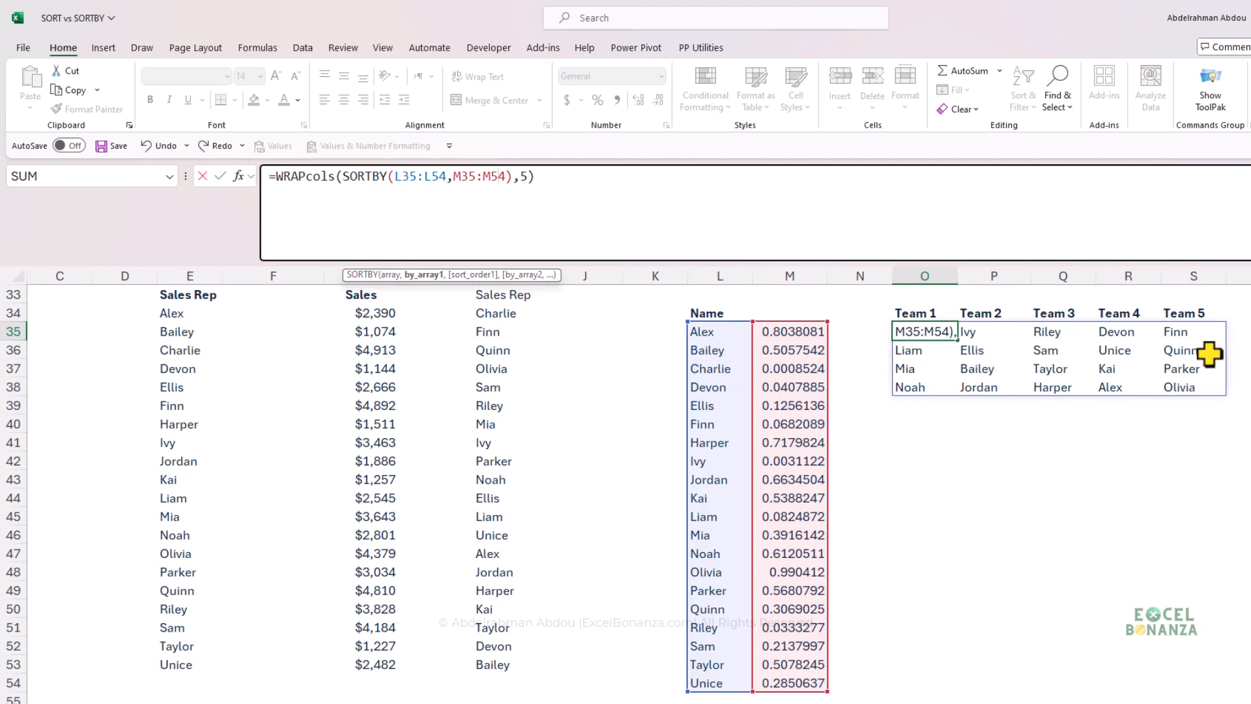
pyautogui.click(525, 182)
pyautogui.write('5')
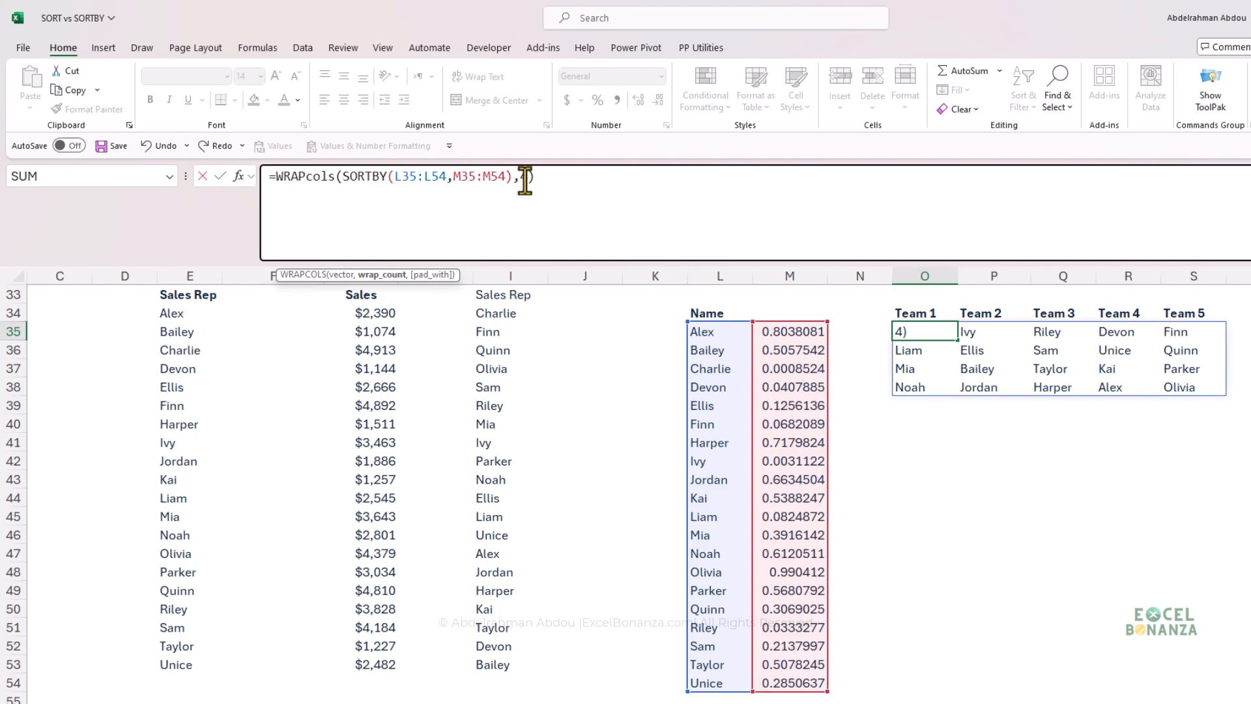
pyautogui.click(589, 180)
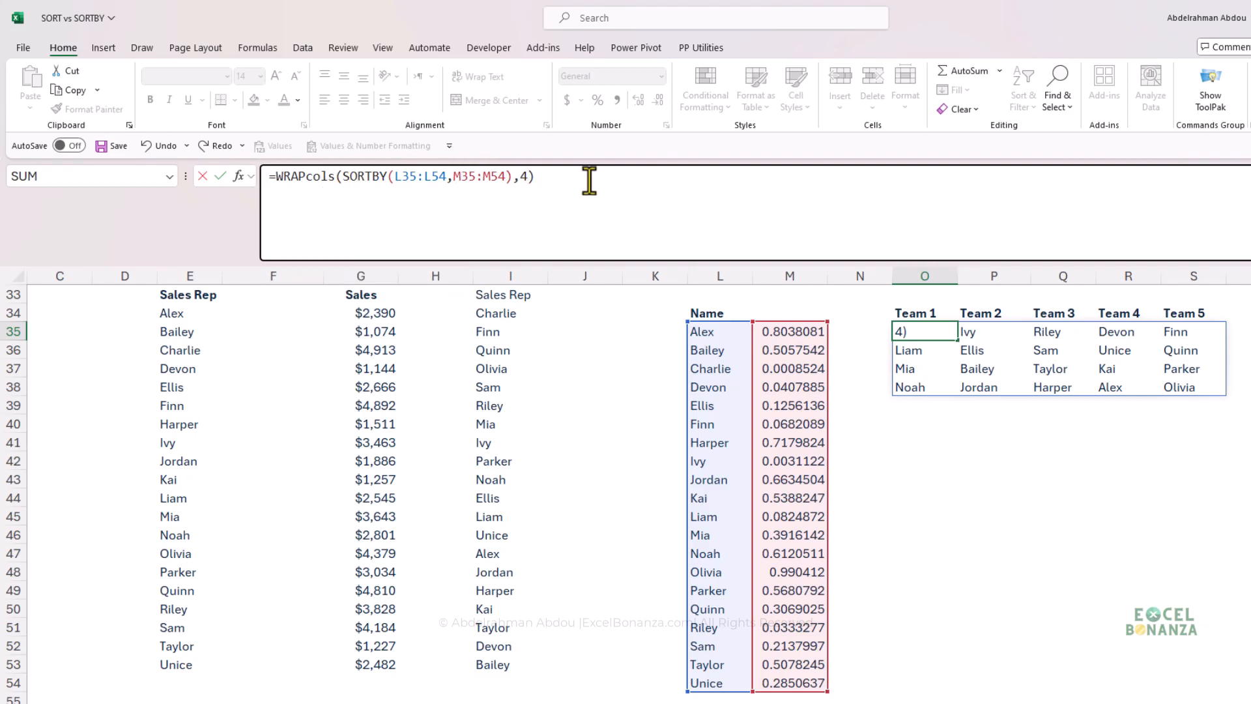
pyautogui.press('Return')
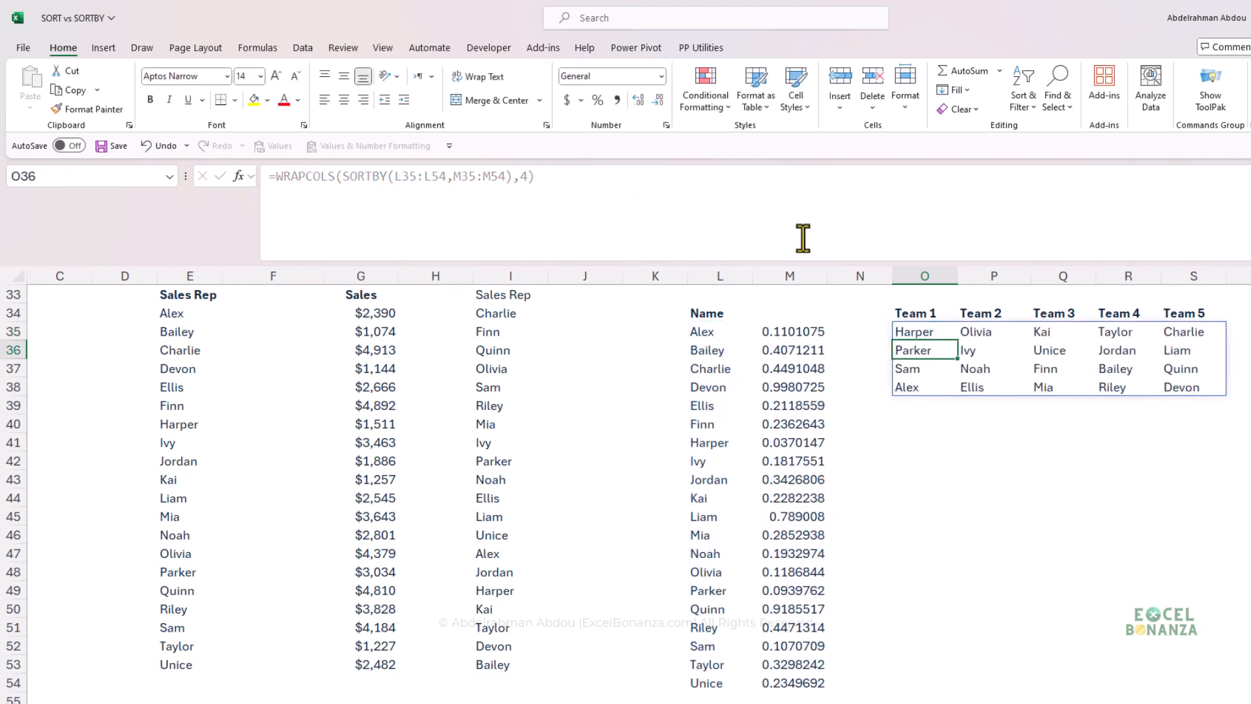